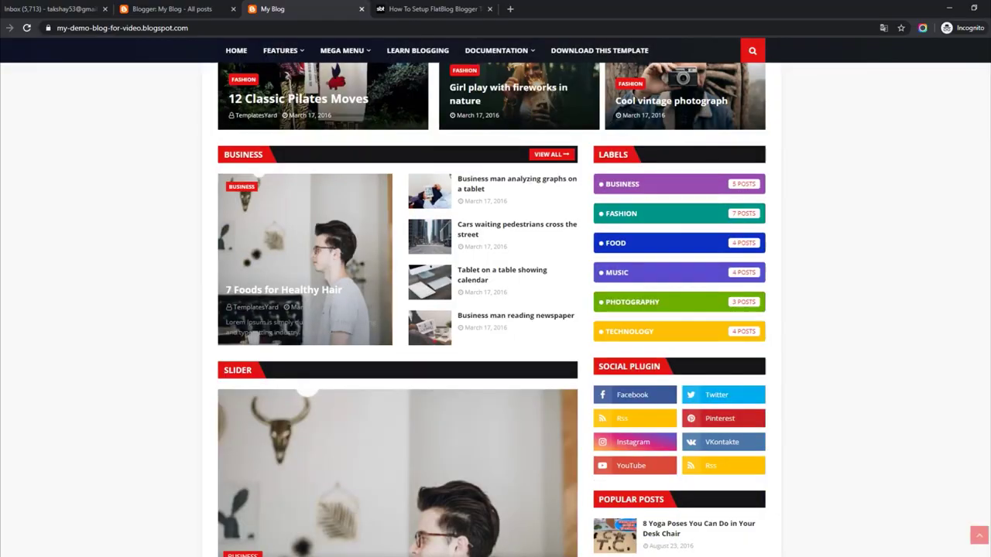
Step: Look through the demo blog's homepage sections down to the footer and return to its header
scroll(495, 310, "down", 3)
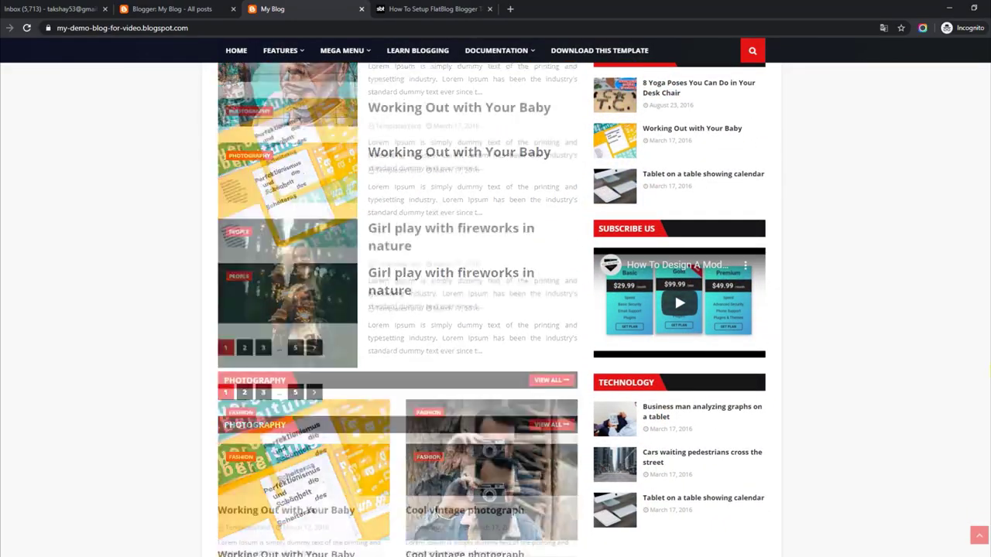
scroll(495, 310, "down", 8)
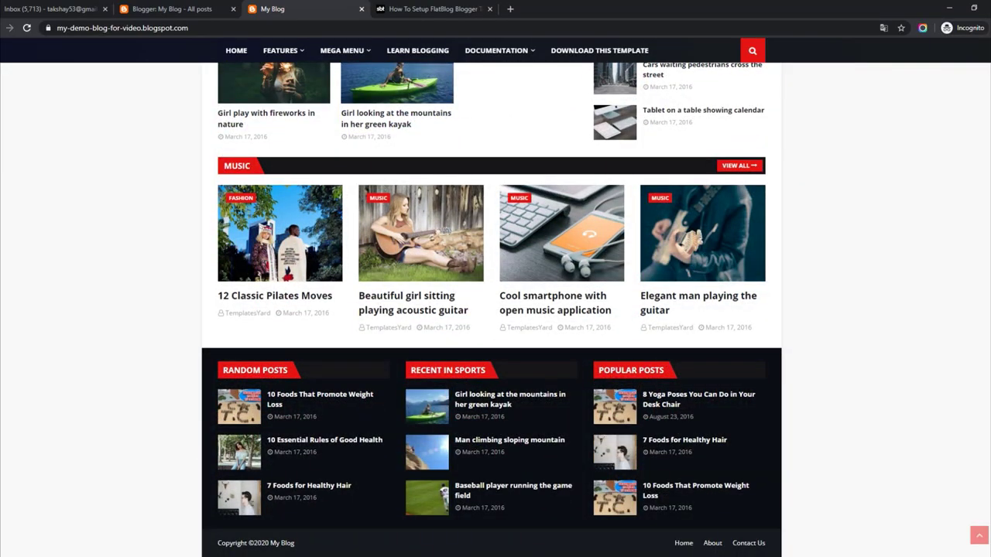
scroll(496, 309, "up", 10)
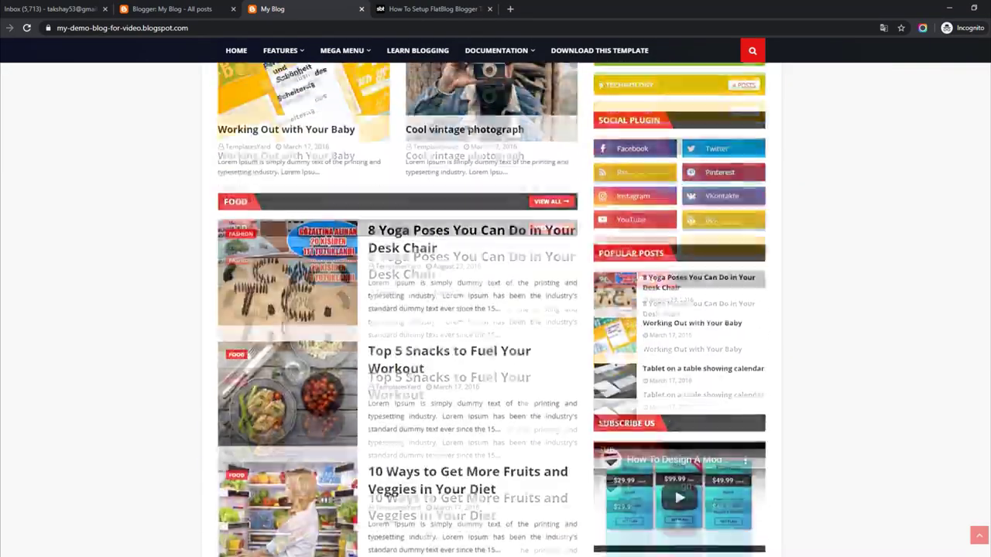
scroll(398, 309, "up", 3)
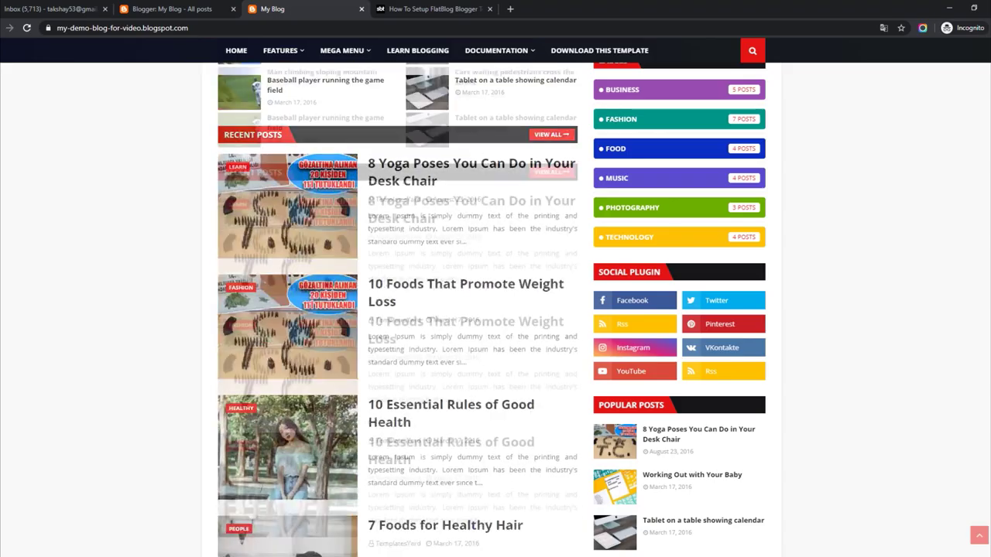
scroll(496, 309, "up", 13)
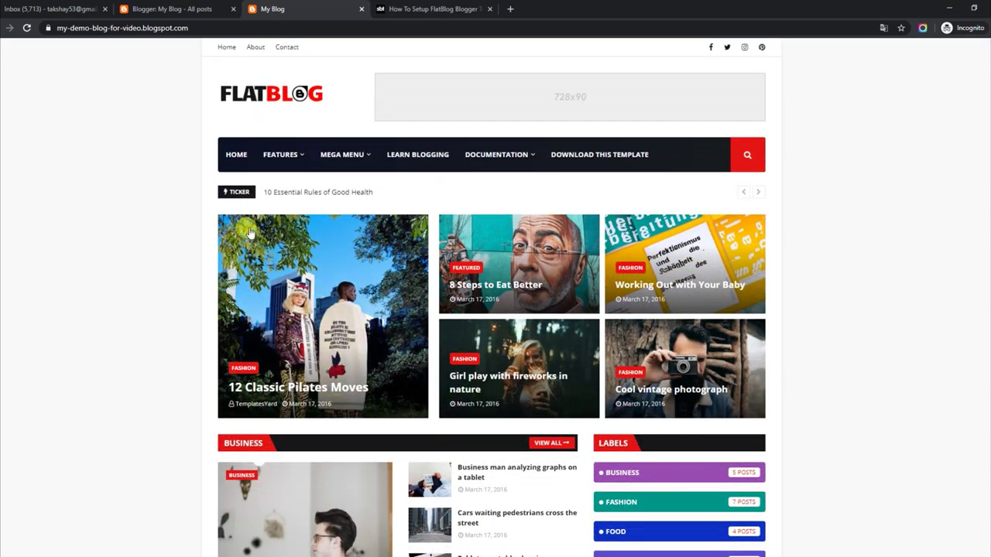
Step: Read the FlatBlog setup guide's Top Navigation / Footer Menu instructions and compare them with the demo blog's header links
left_click(425, 10)
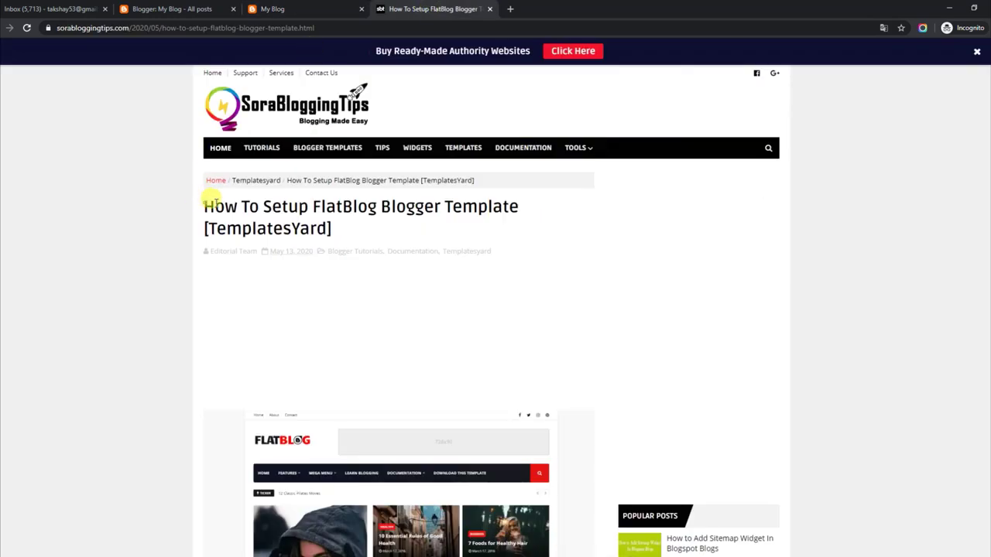
left_click(446, 236)
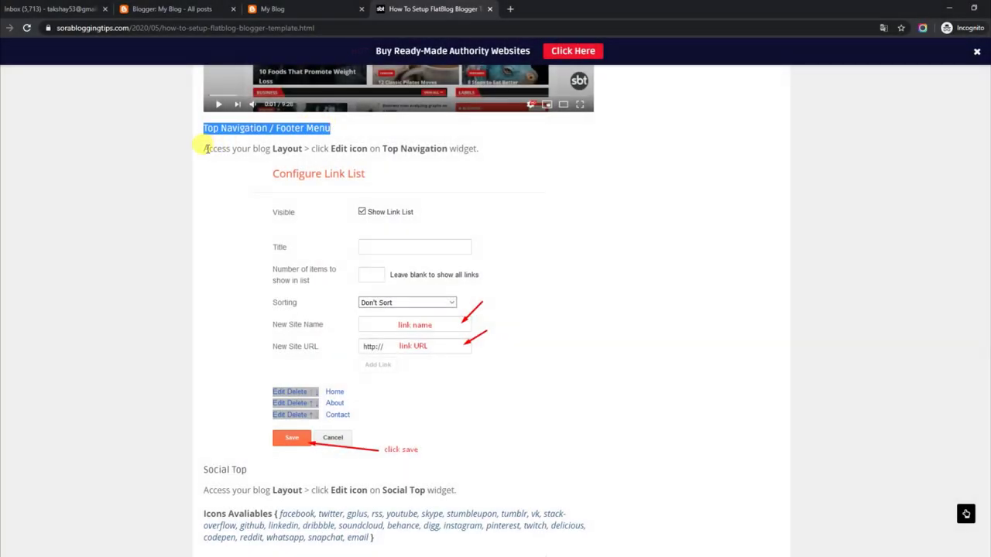
left_click_drag(207, 148, 473, 149)
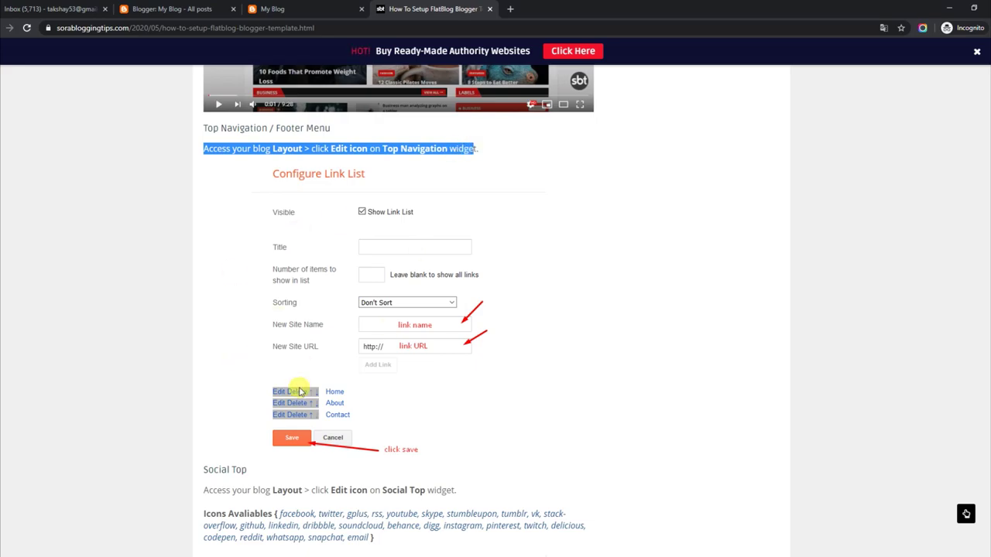
left_click(348, 7)
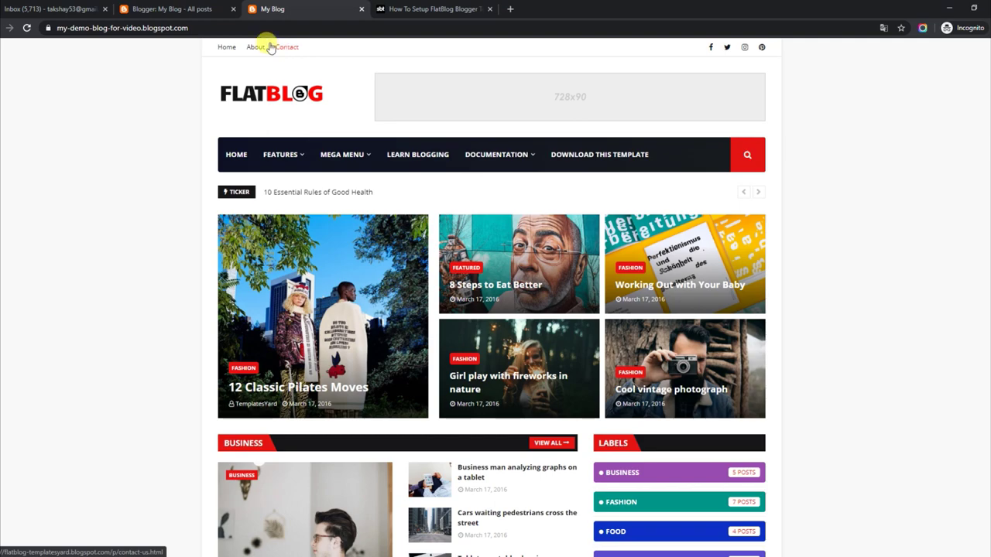
Step: Delete the Home link from the Top Navigation widget in the blog's layout, save the widget and reload the live blog
left_click(175, 9)
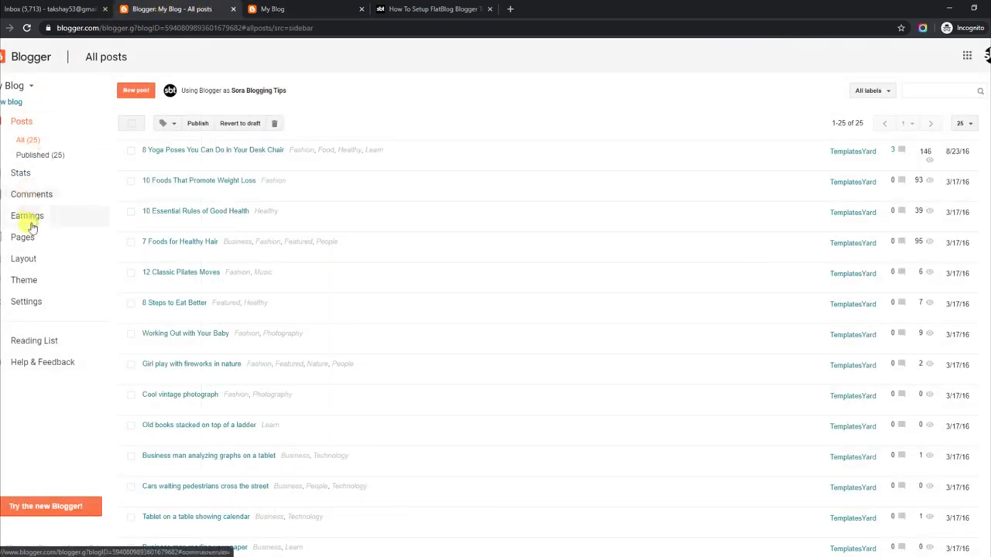
left_click(35, 263)
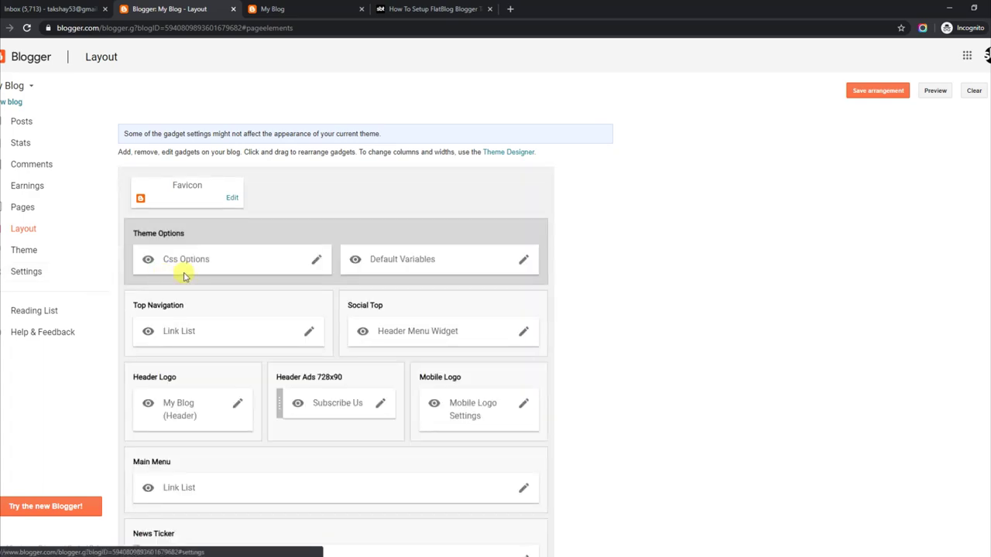
left_click(307, 335)
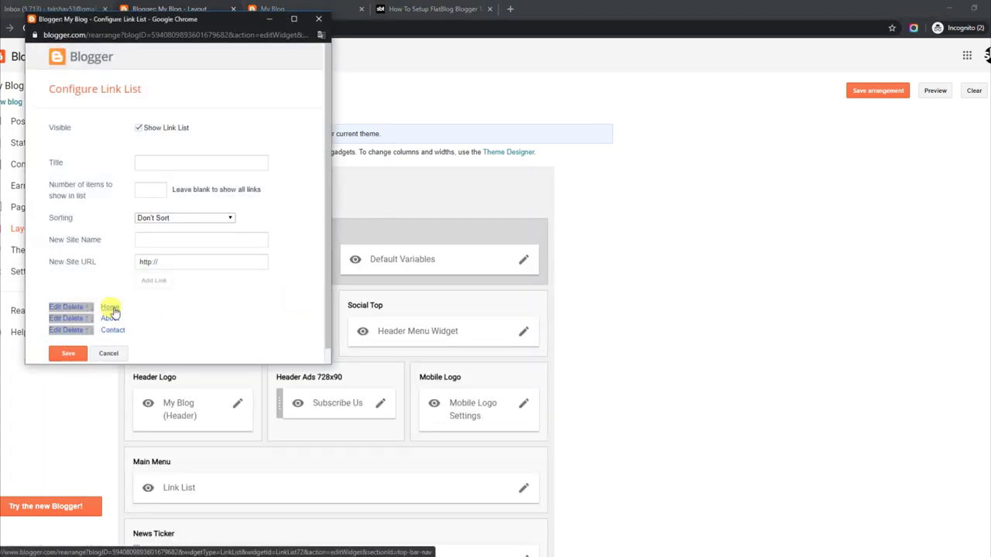
left_click(74, 308)
left_click(69, 340)
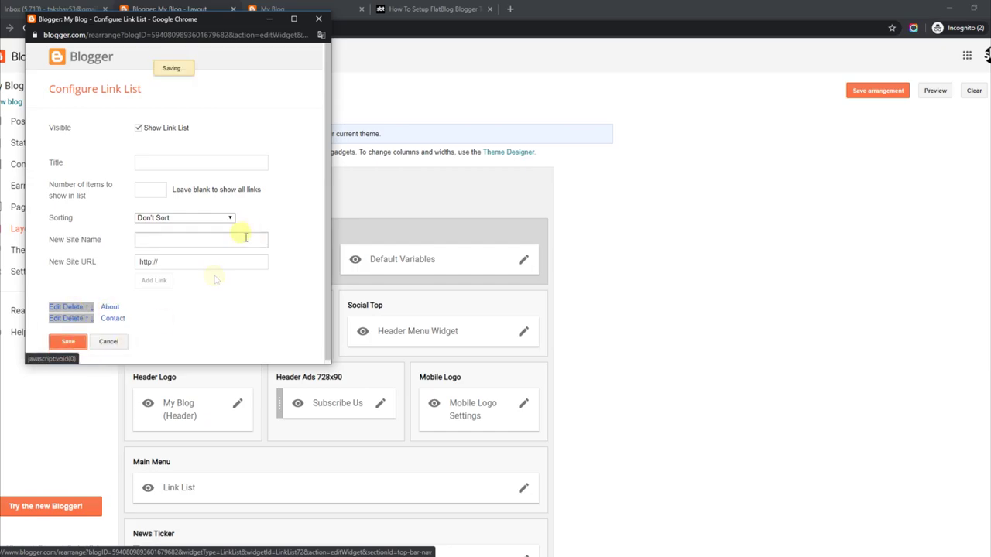
left_click(286, 12)
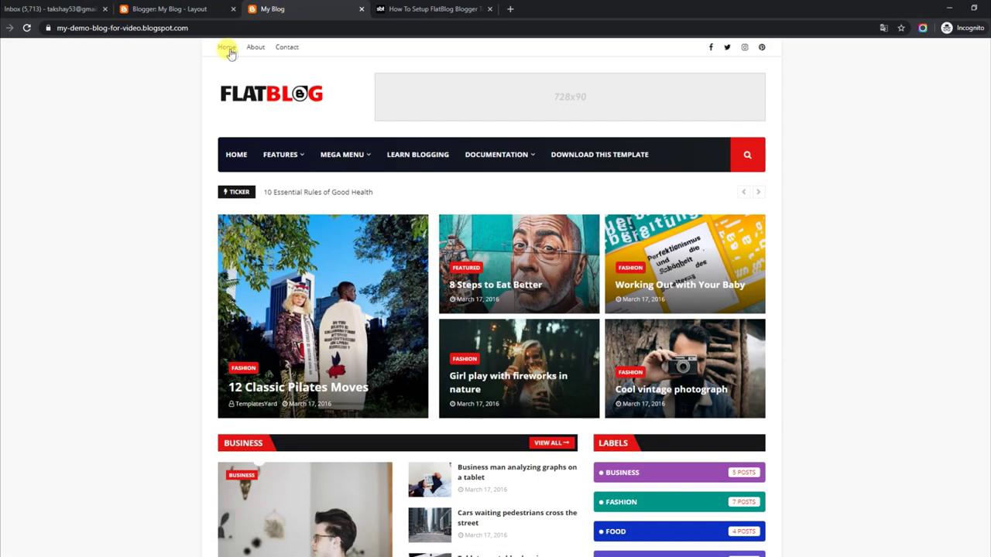
left_click(26, 28)
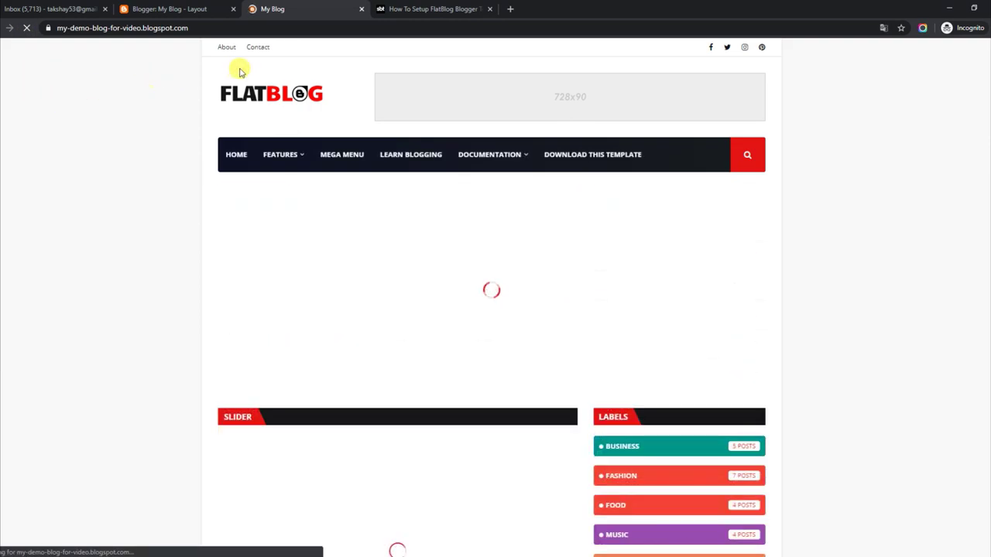
left_click(169, 10)
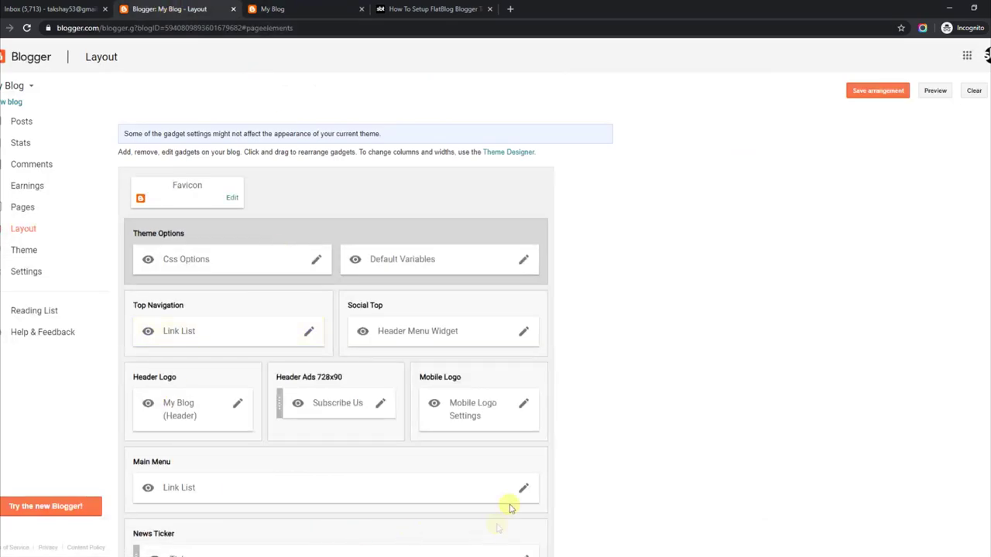
left_click(306, 331)
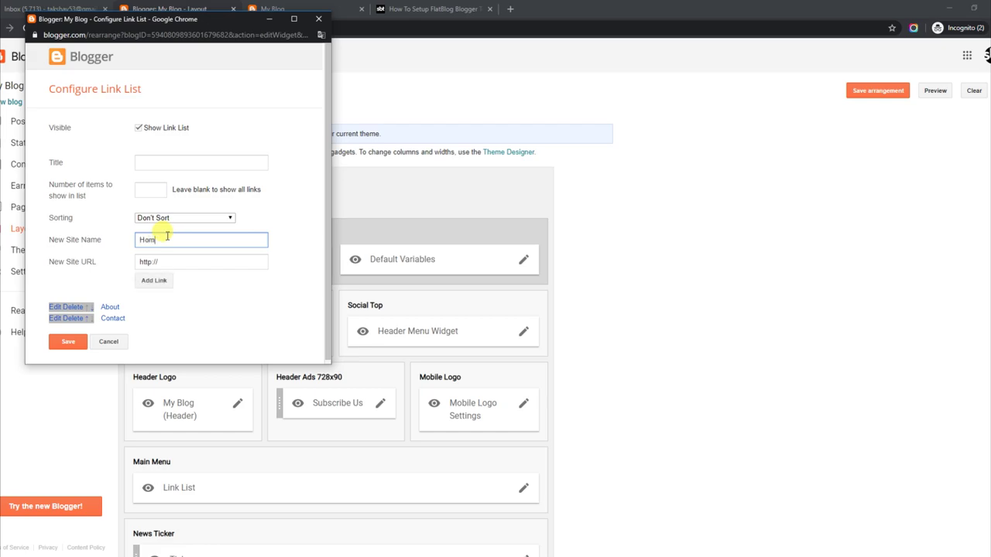
left_click(155, 281)
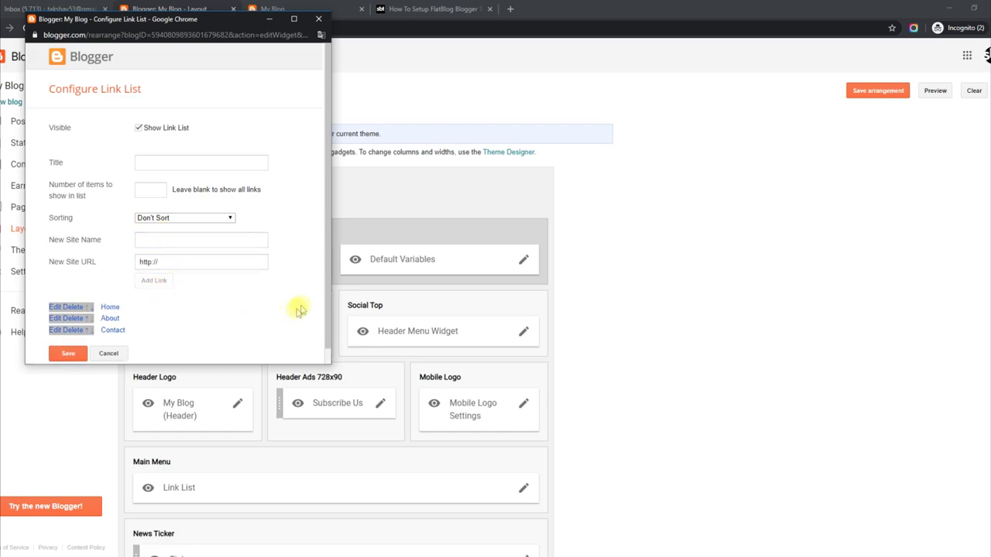
scroll(330, 295, "down", 1)
left_click(71, 339)
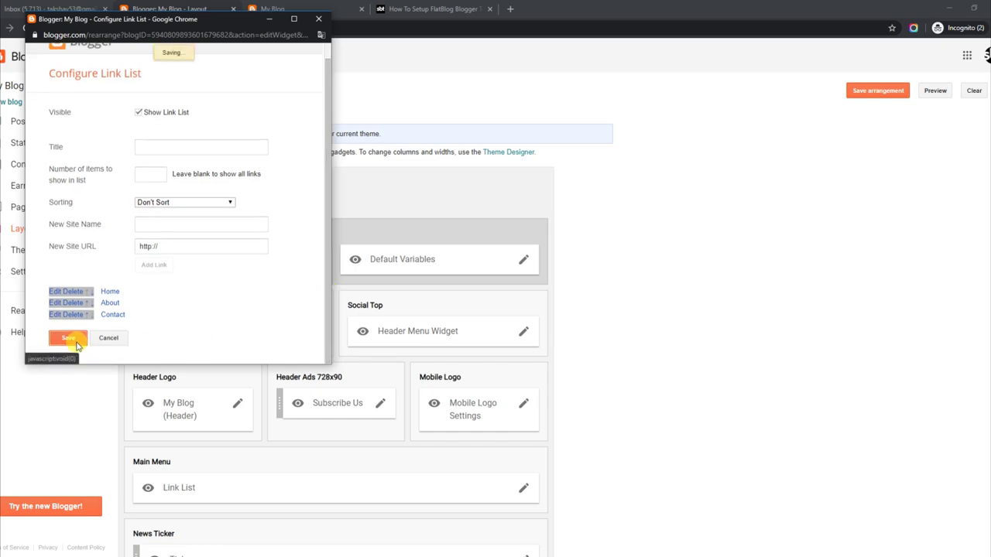
left_click(851, 93)
left_click(294, 9)
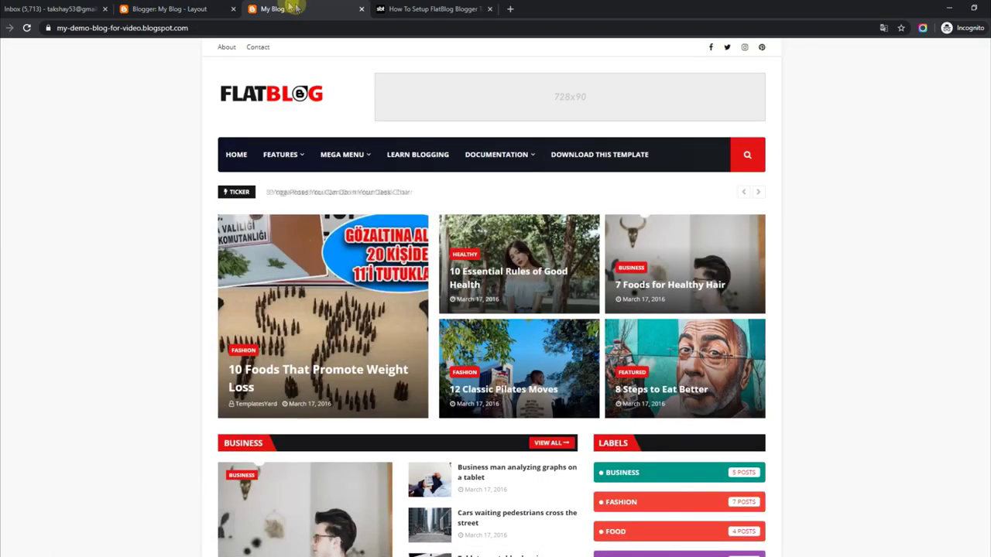
left_click(26, 28)
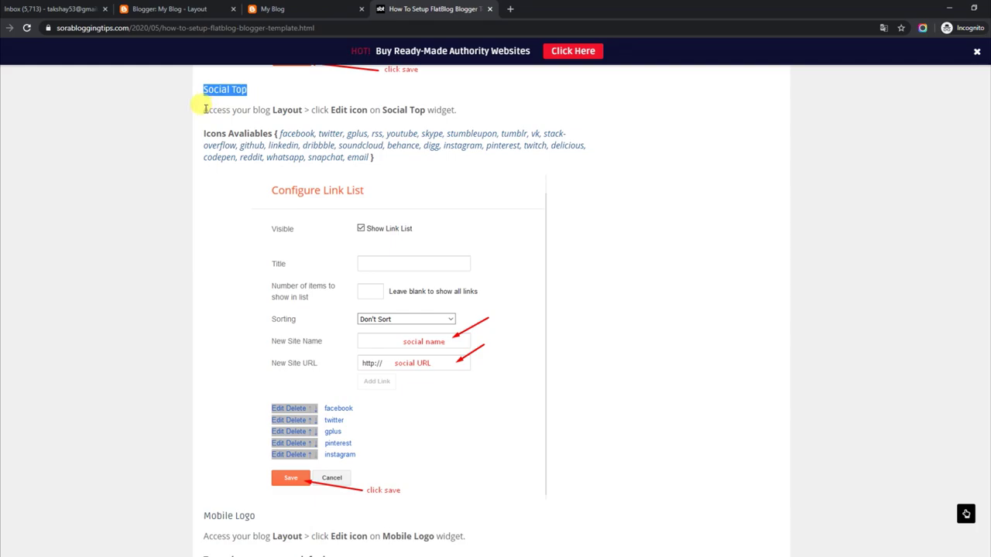
Step: Read the setup guide's Social Top instructions and its list of available icons, and compare them with the demo blog's header
left_click_drag(203, 109, 456, 110)
left_click_drag(203, 133, 393, 162)
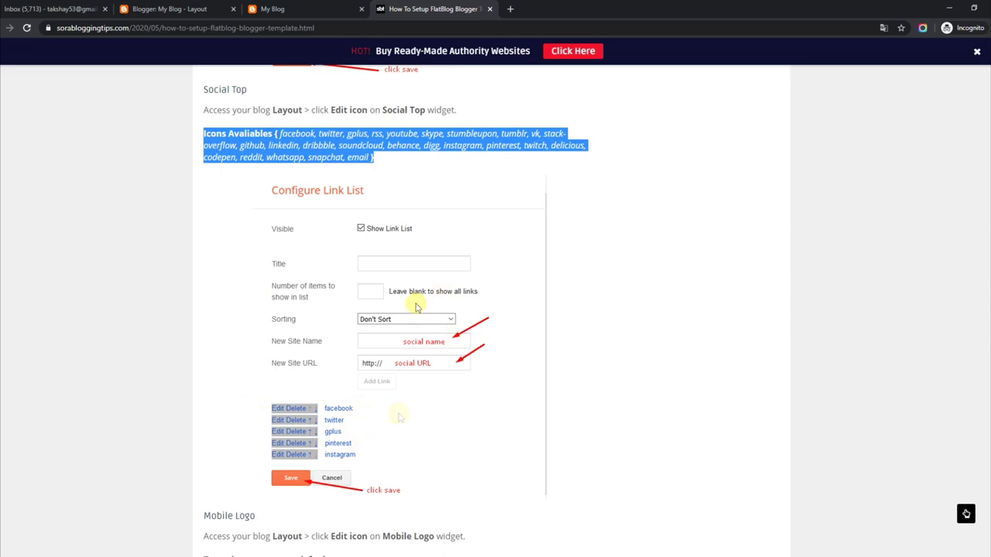
left_click(287, 8)
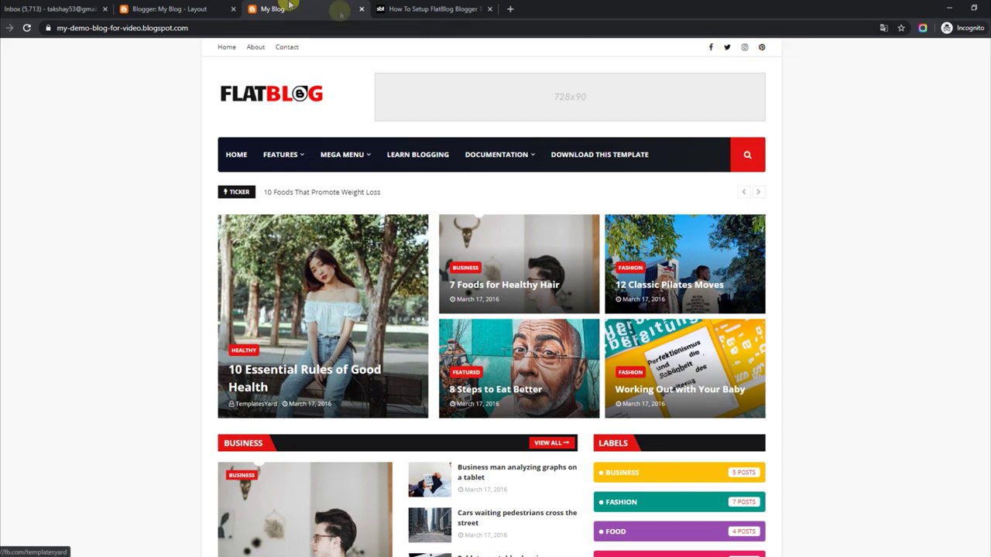
Step: Delete the facebook link from the Social Top widget in the layout, save the widget and reload the live blog
left_click(174, 9)
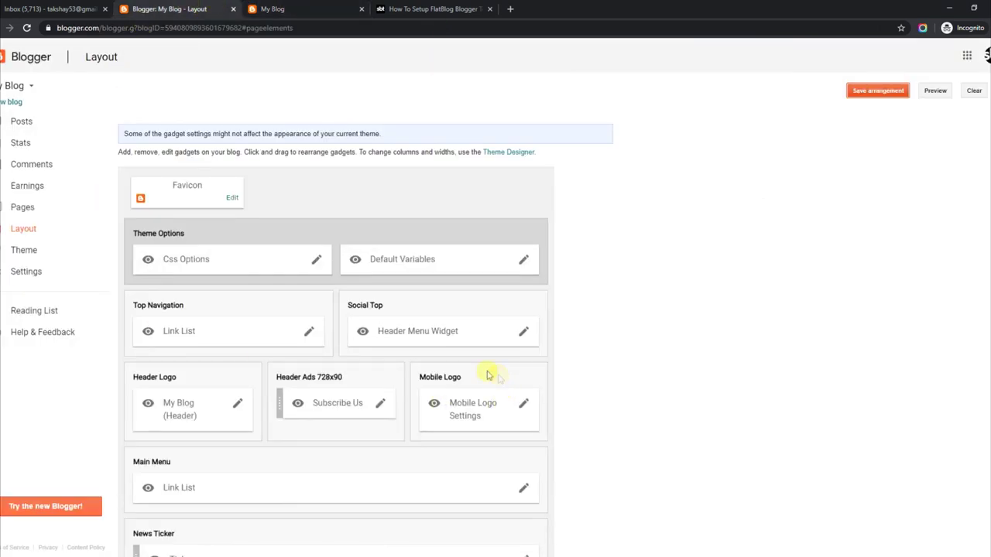
left_click(523, 331)
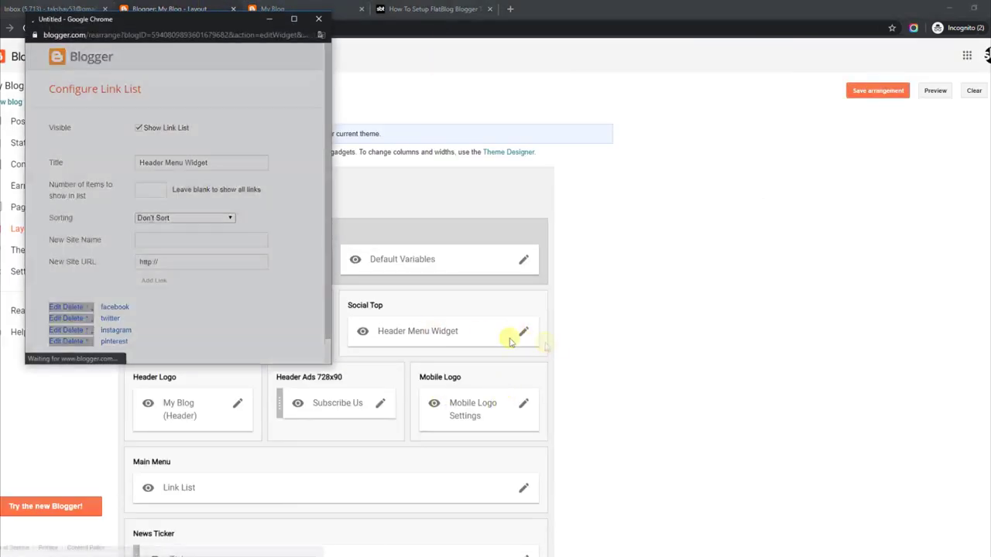
left_click_drag(329, 263, 329, 307)
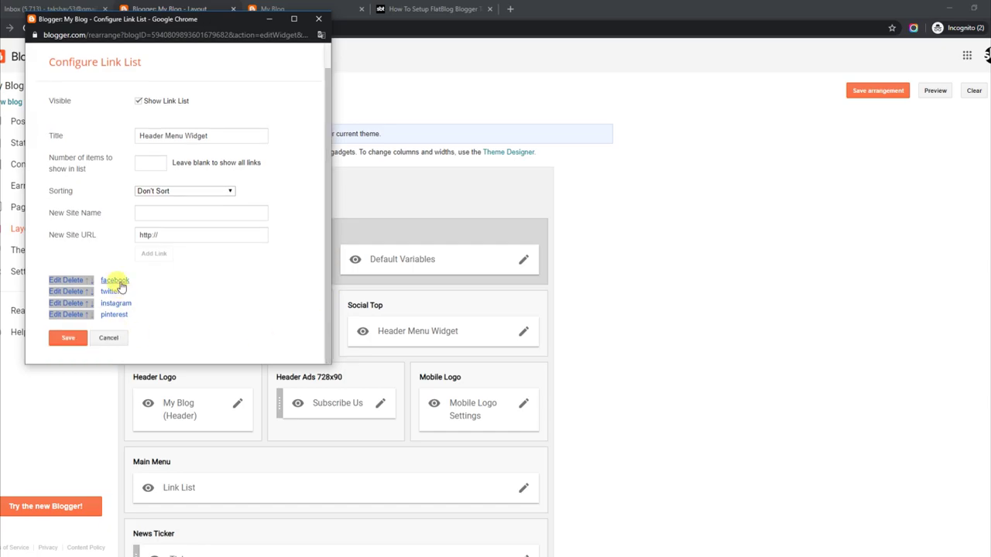
left_click(76, 281)
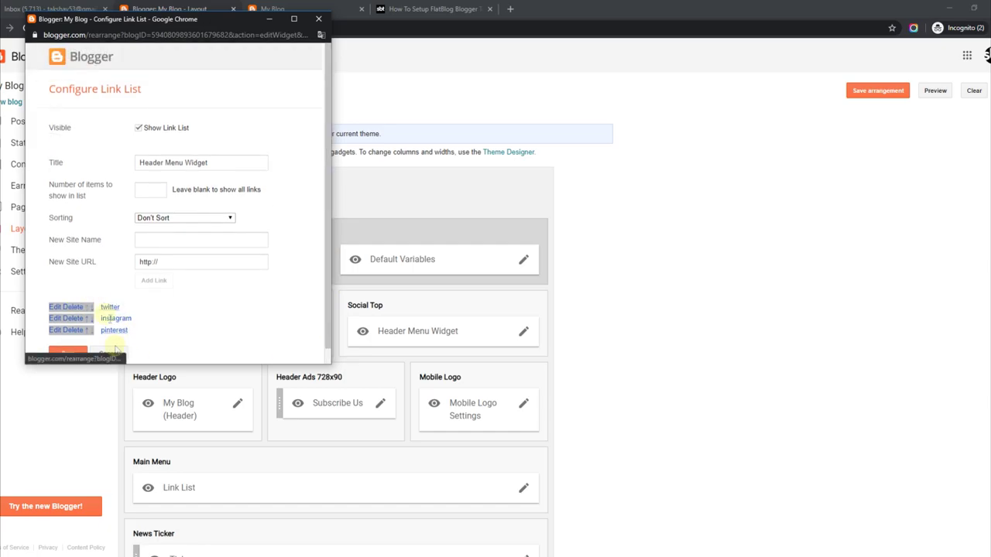
left_click(69, 353)
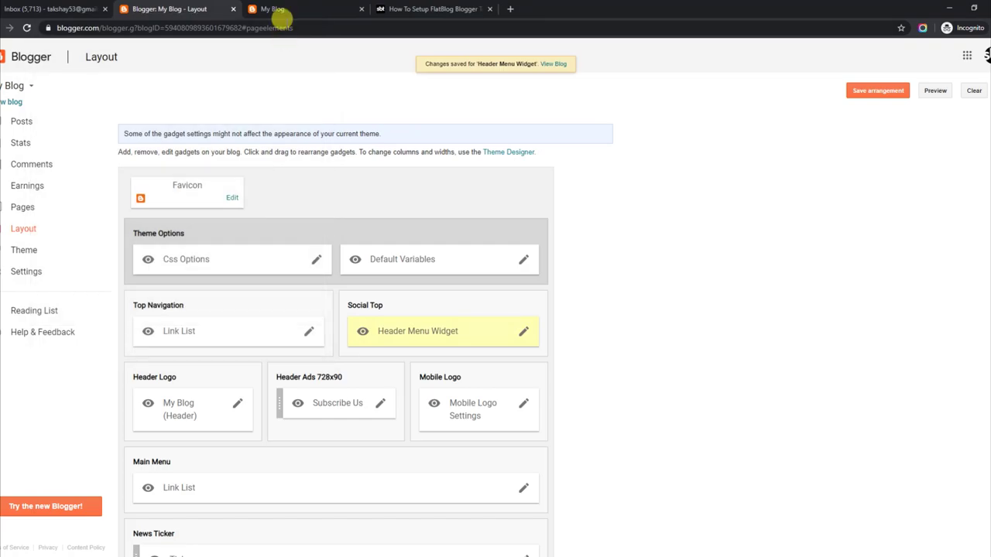
left_click(283, 10)
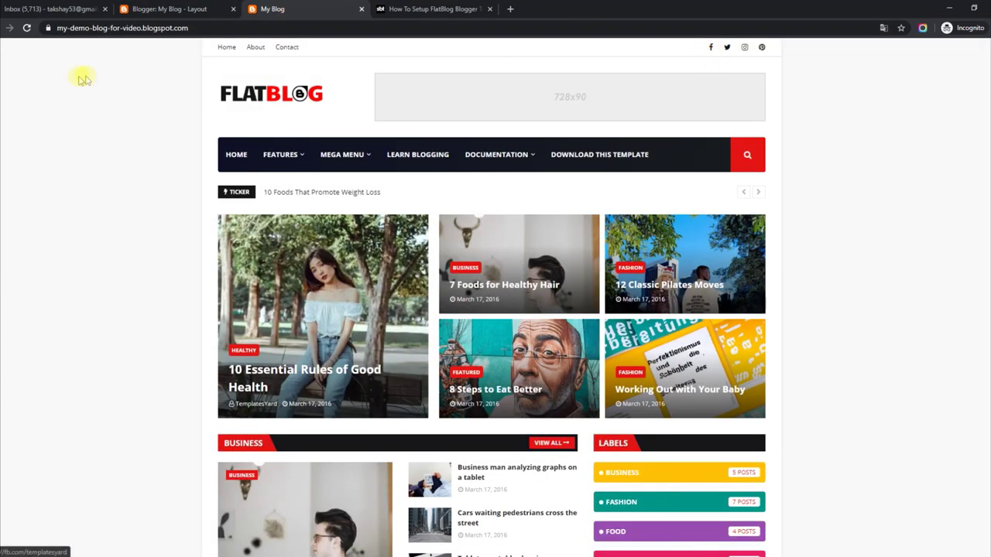
left_click(26, 27)
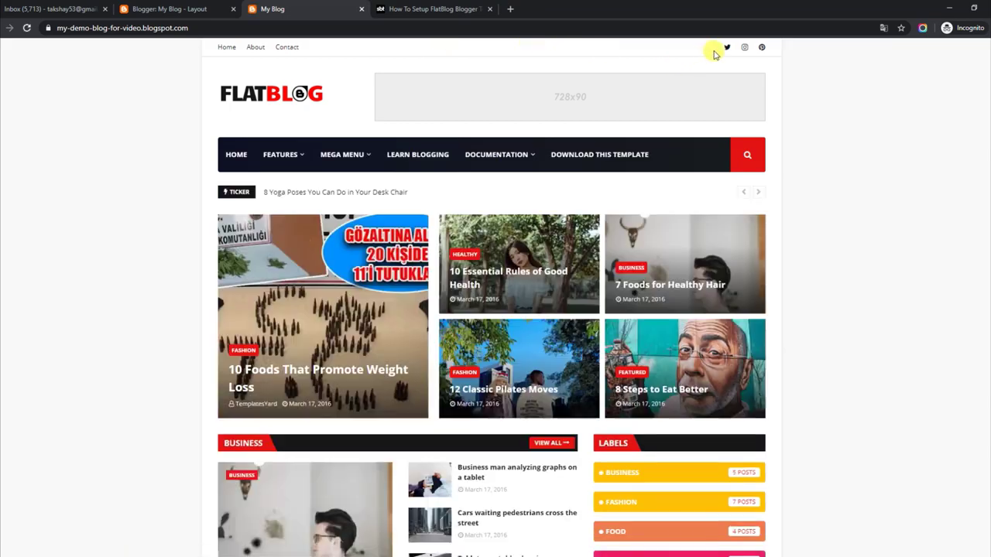
left_click(166, 9)
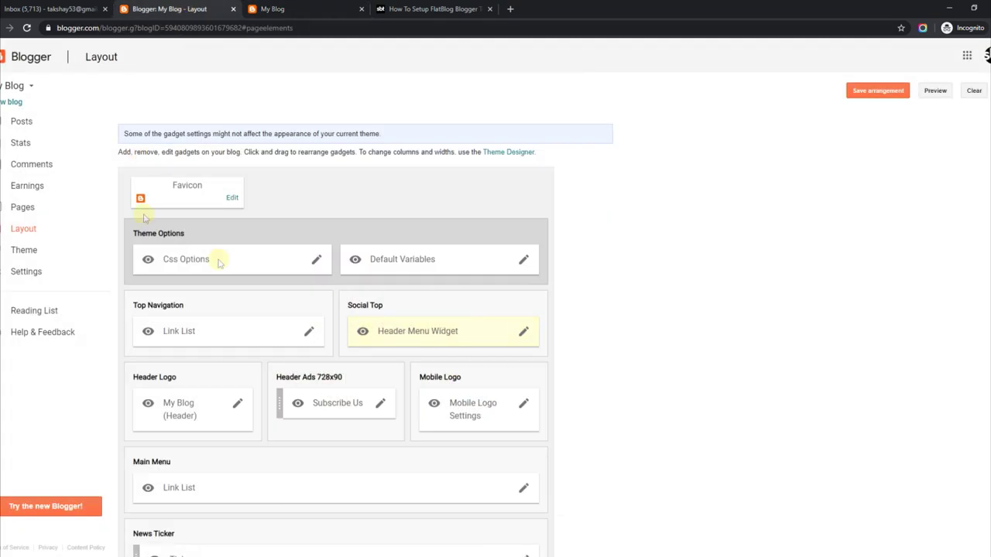
left_click(523, 332)
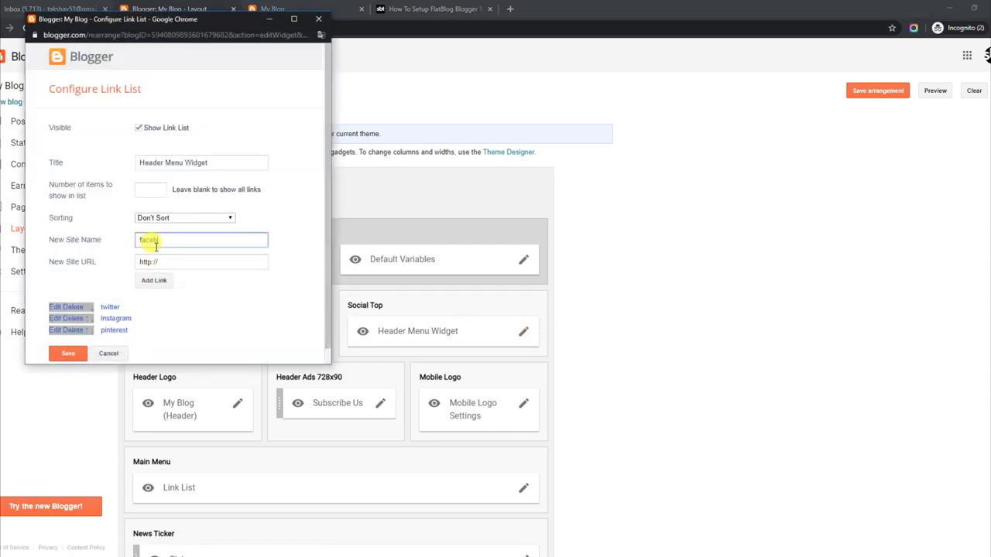
left_click(159, 280)
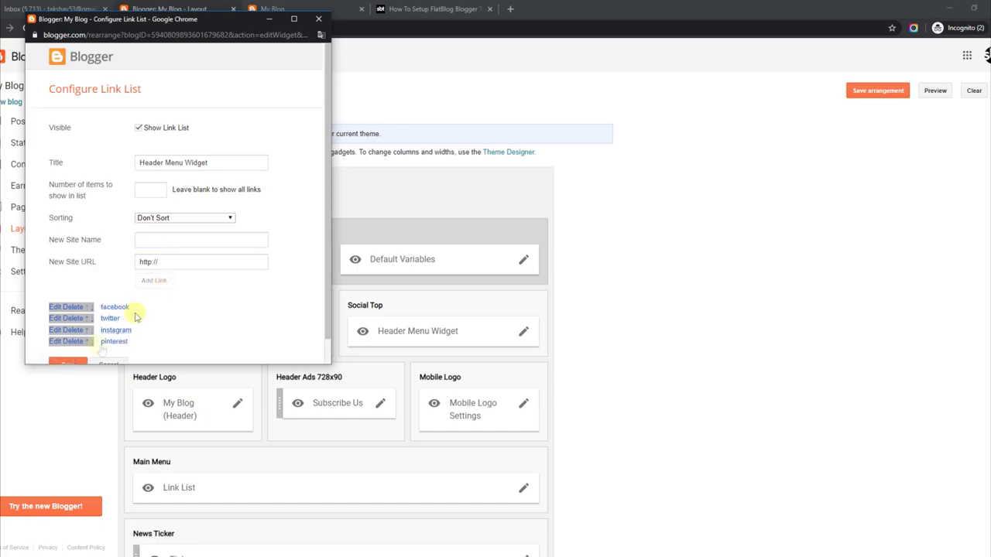
left_click(84, 366)
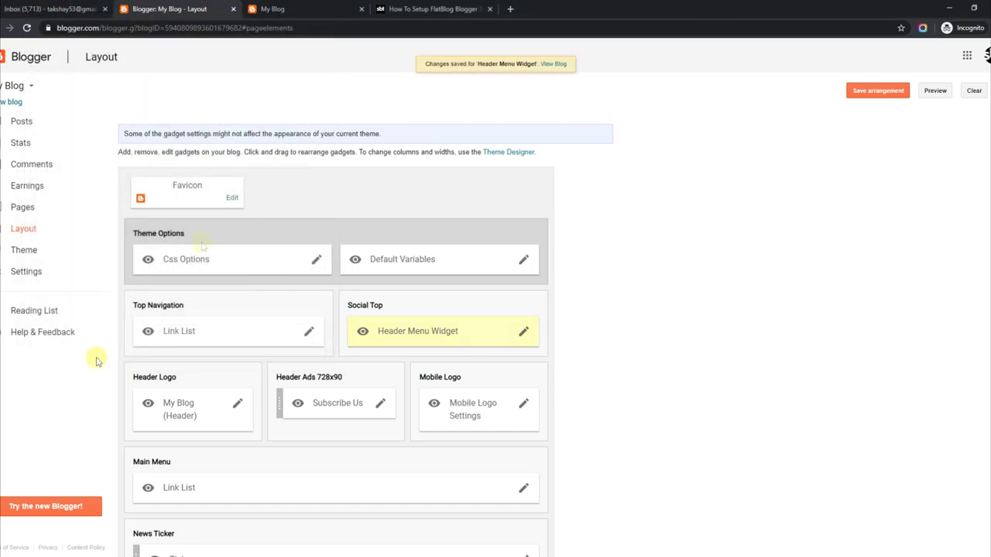
left_click(256, 6)
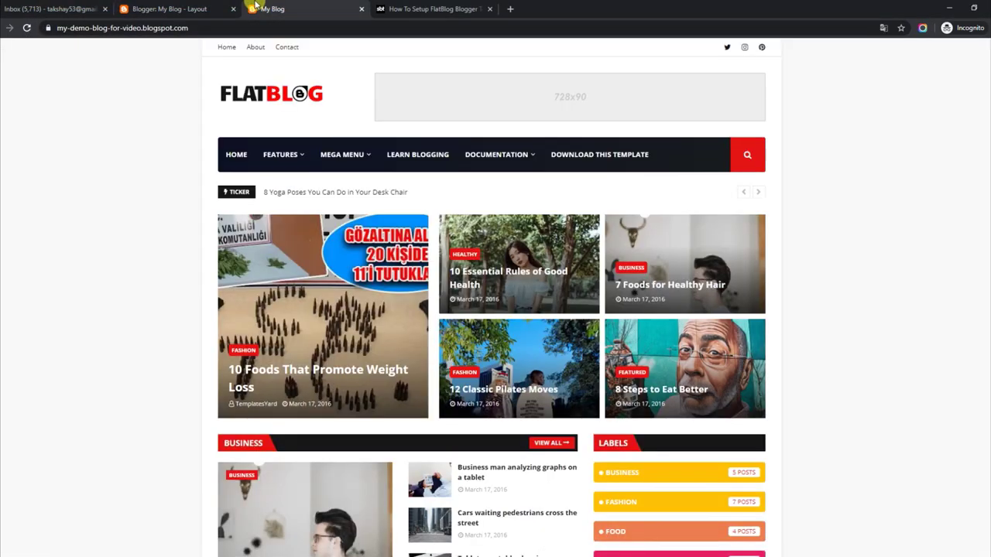
Step: Reload the live blog, read the setup guide's Mobile Logo instructions and compare them with the blog's header
left_click(27, 28)
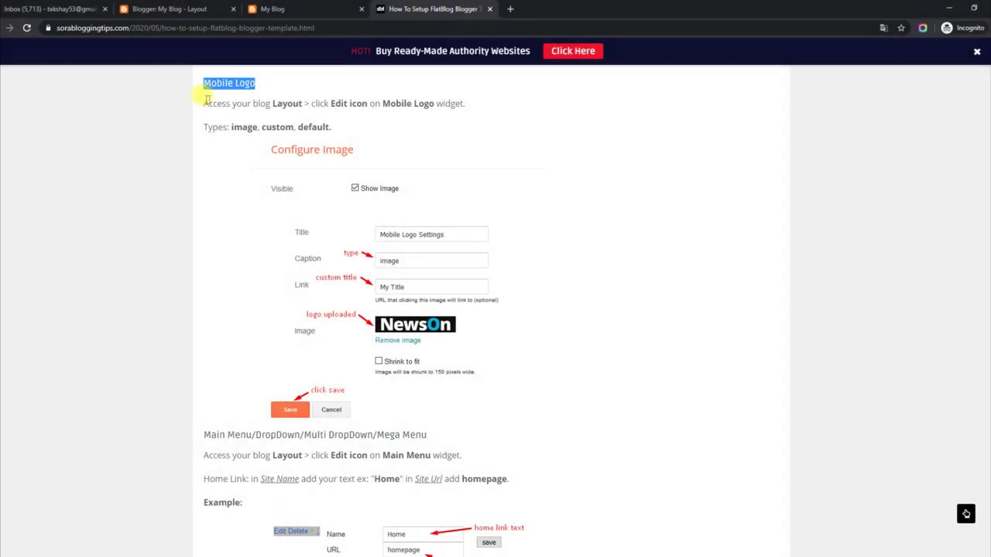
left_click_drag(207, 99, 455, 103)
left_click_drag(205, 127, 354, 128)
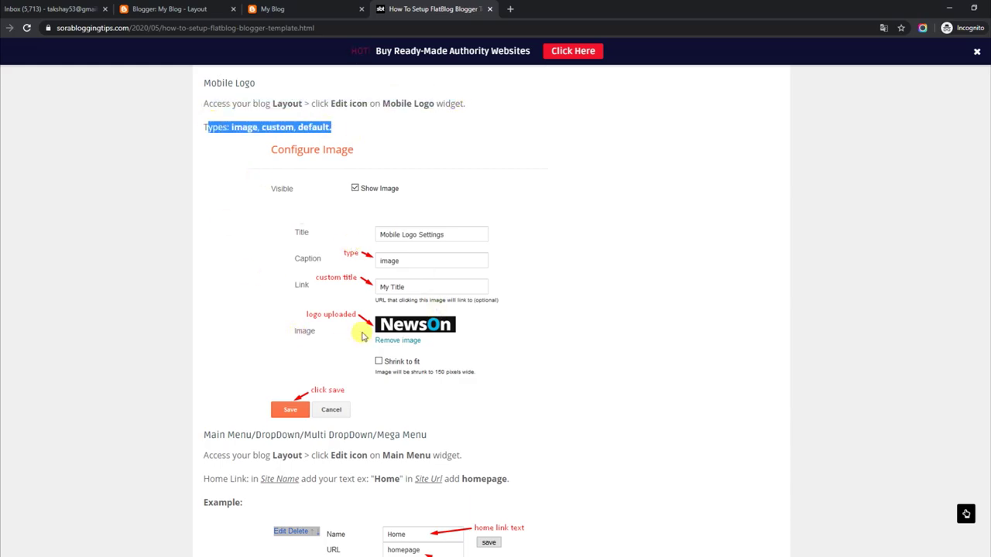
left_click(322, 8)
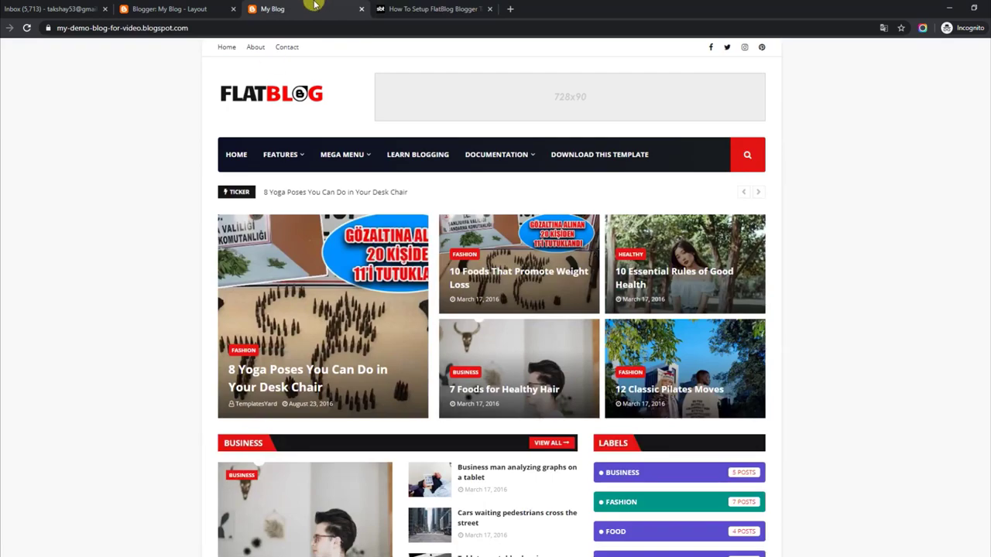
Step: Inspect the Header Logo widget's title, image and placement settings in the blog layout, leaving the widget unsaved
left_click(195, 6)
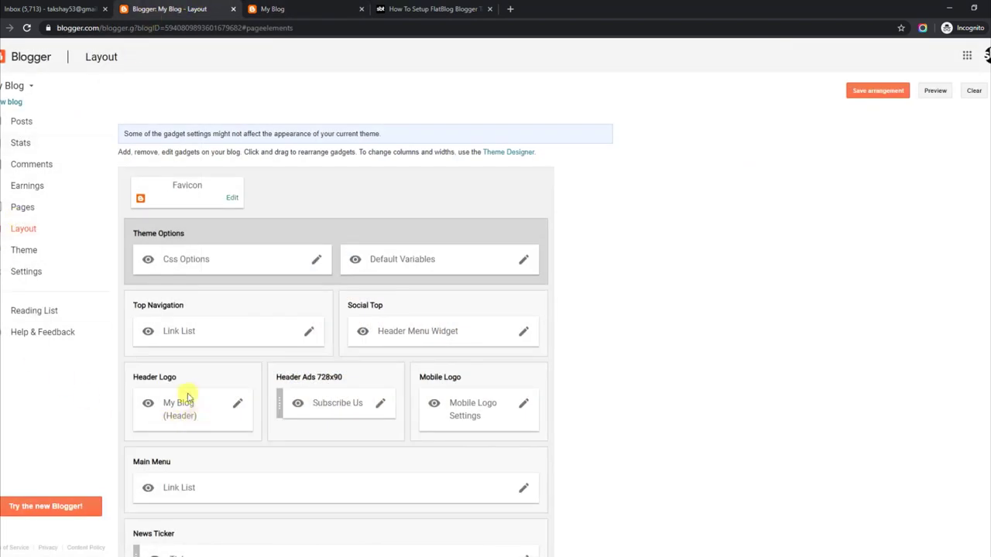
left_click(237, 404)
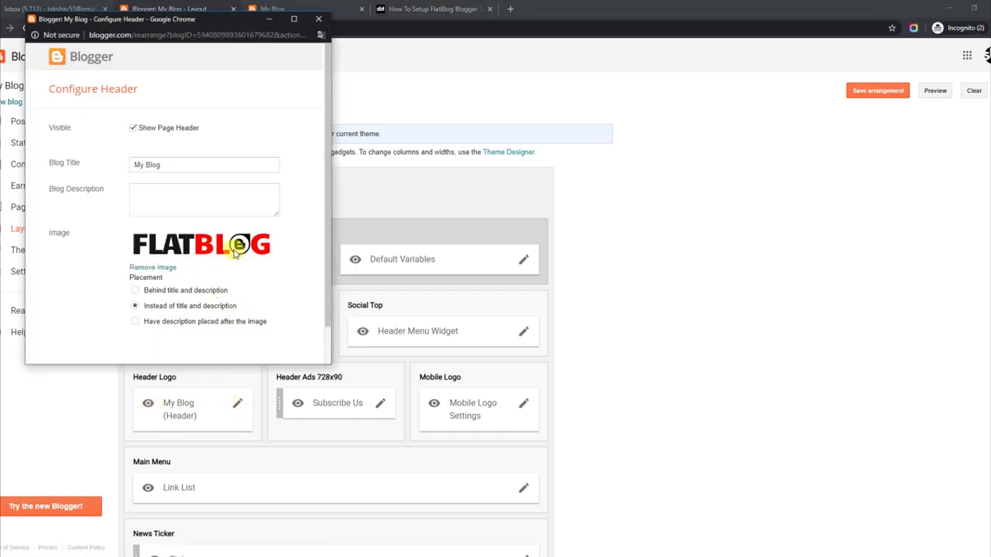
left_click(318, 20)
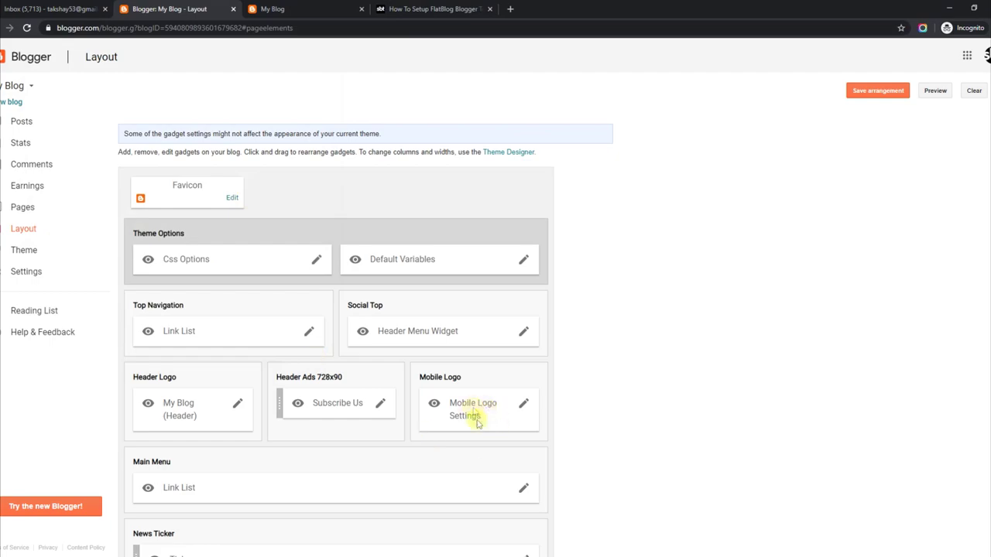
Step: Review the title, caption and link of the Mobile Logo widget, save it and return to the live blog
left_click(520, 404)
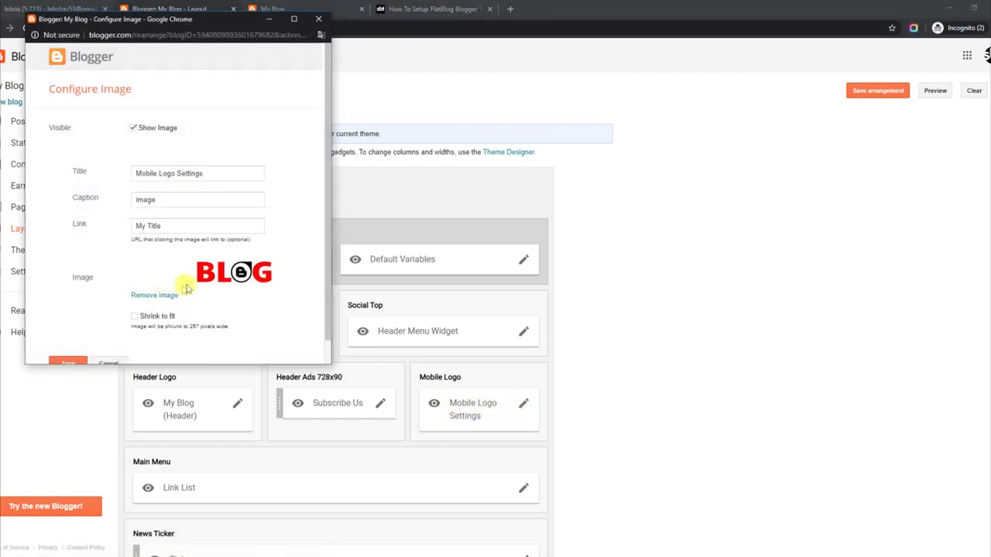
left_click_drag(215, 176, 118, 176)
key("Tab")
key("Tab")
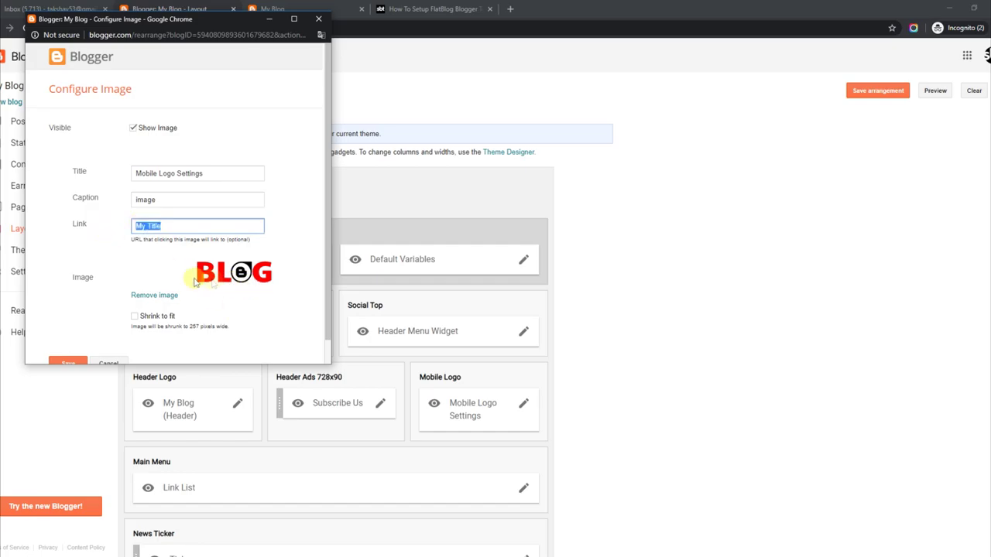
left_click(68, 361)
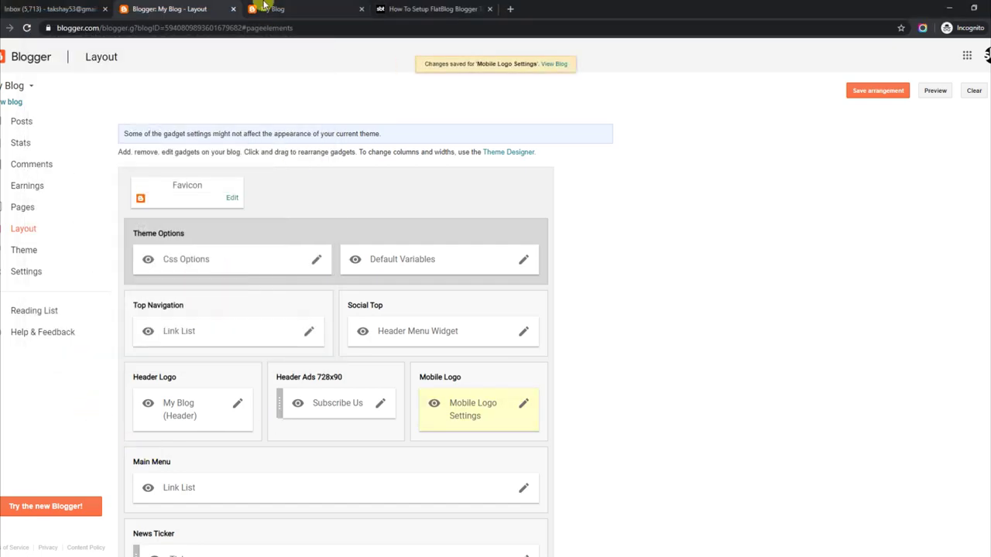
left_click(263, 7)
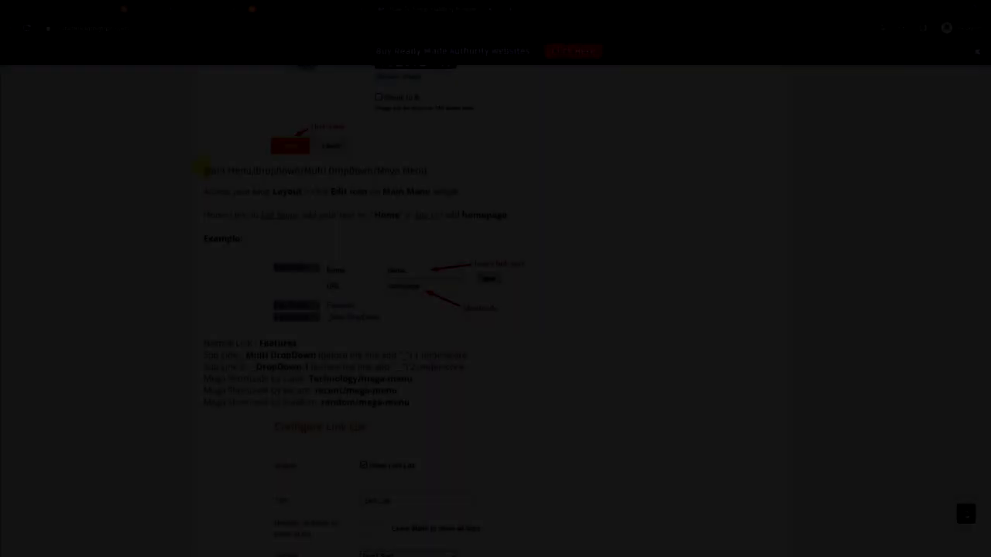
Step: Read the guide's Main Menu instructions covering the home link, the underscore prefixes for sub links and the mega menu shortcodes
left_click_drag(204, 171, 410, 168)
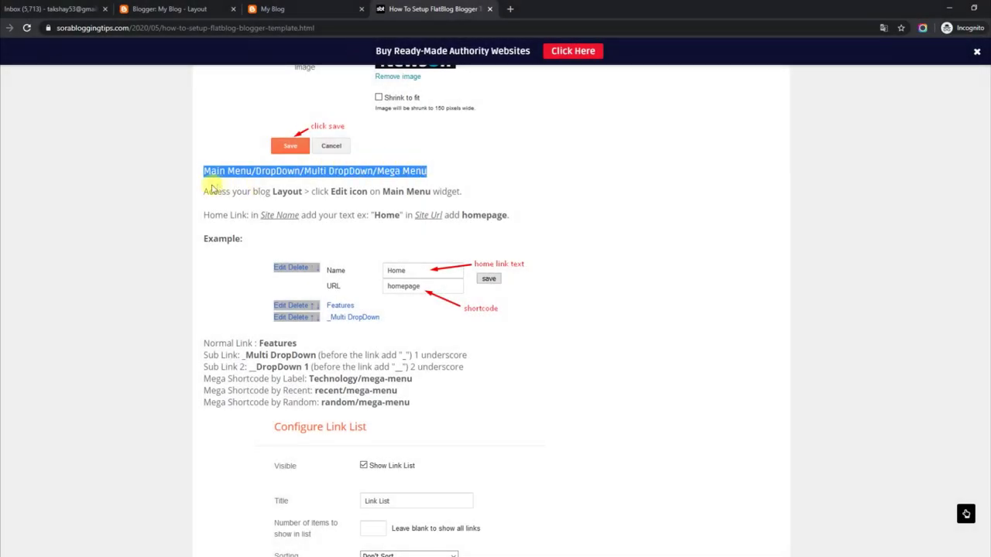
left_click_drag(205, 188, 456, 188)
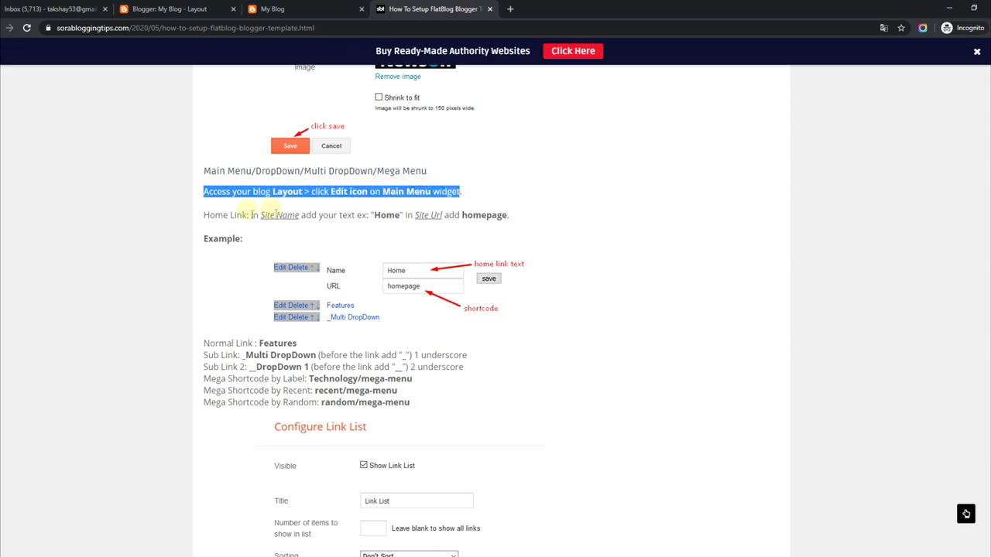
left_click_drag(204, 215, 503, 211)
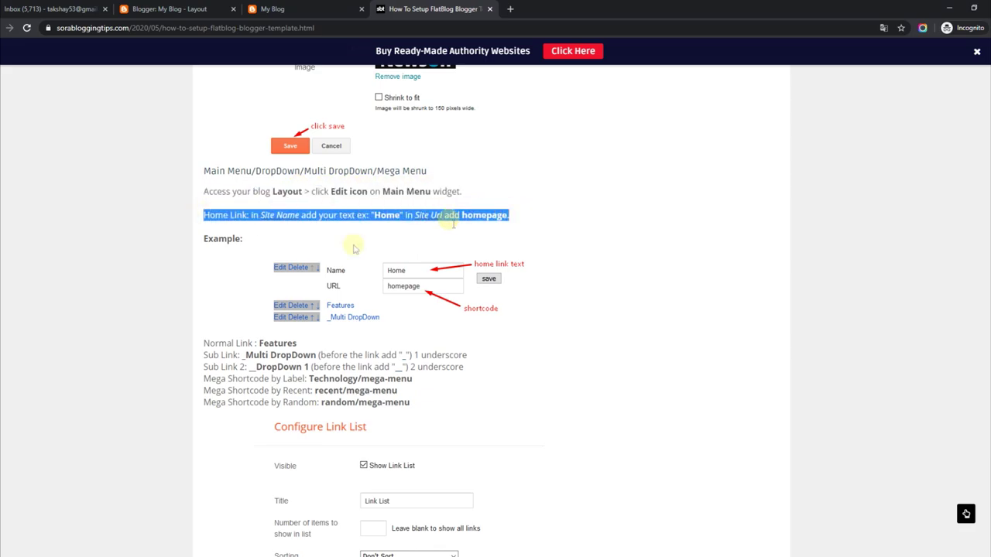
left_click_drag(204, 237, 267, 241)
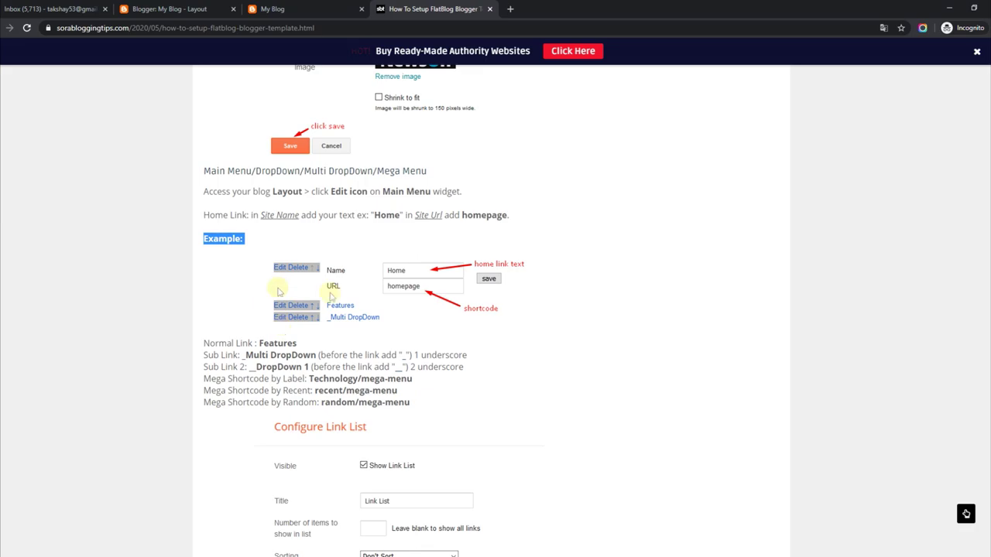
left_click_drag(207, 342, 323, 346)
left_click_drag(203, 355, 474, 356)
left_click_drag(208, 367, 467, 360)
left_click_drag(207, 377, 422, 388)
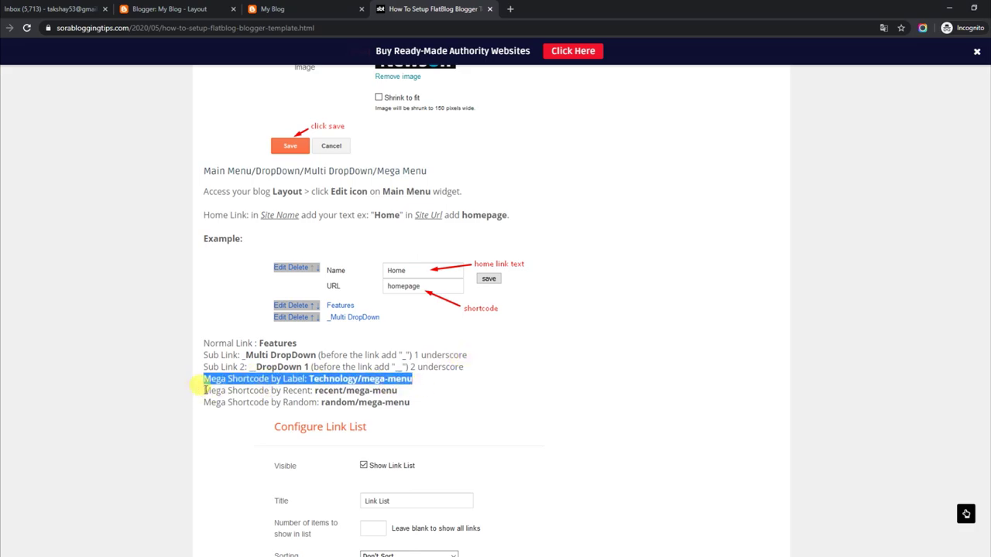
left_click_drag(205, 391, 414, 396)
left_click_drag(205, 403, 415, 402)
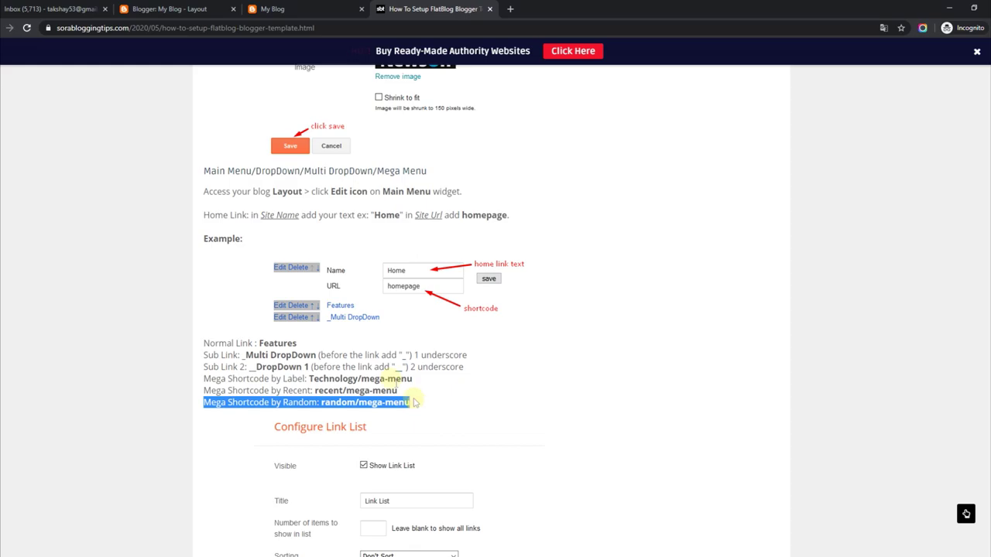
Step: Examine the Features multi-level dropdown and the Mega Menu in the live blog's main navigation
left_click(294, 9)
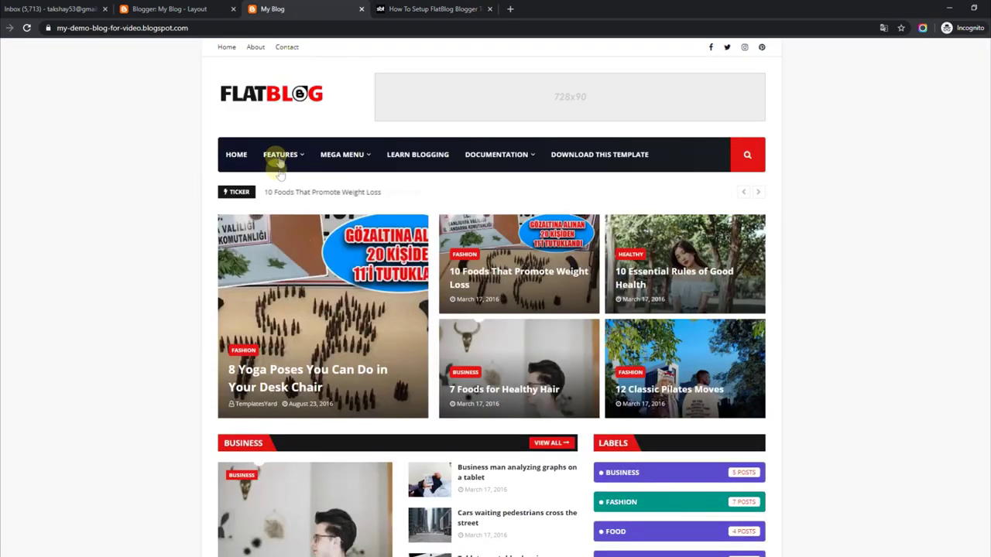
mouse_move(282, 156)
mouse_move(280, 183)
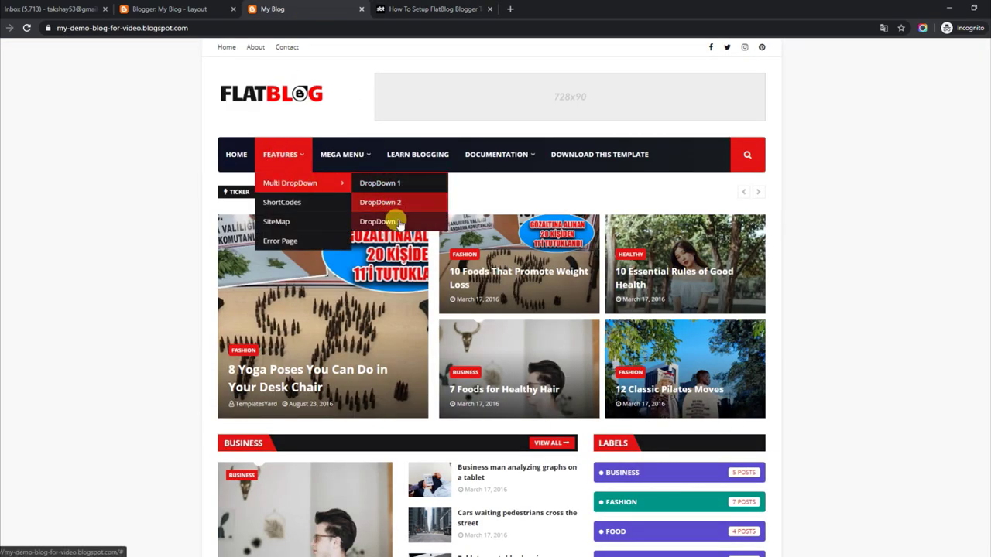
mouse_move(363, 156)
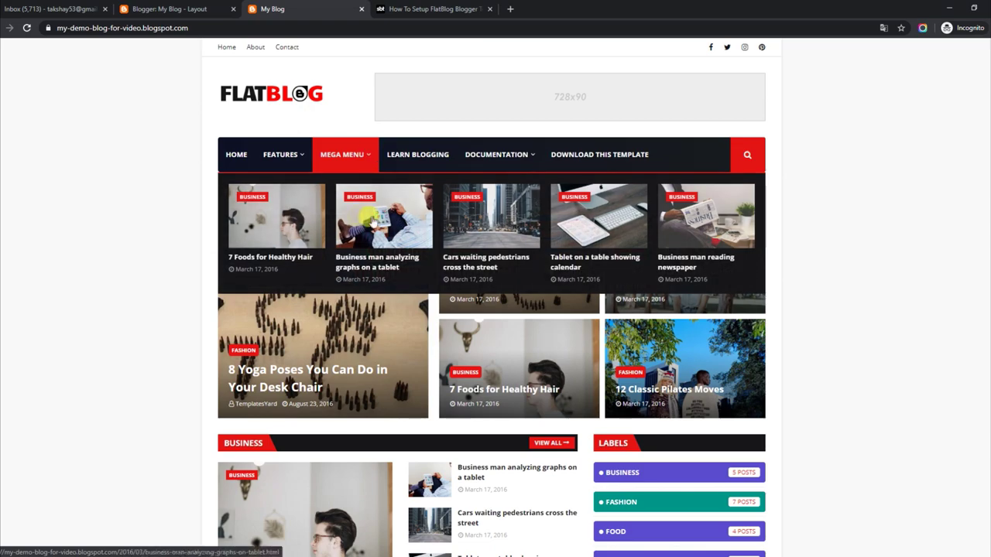
Step: Inspect the Main Menu widget's link list and the name and URL of its __DropDown 1 entry, and close the widget without saving
left_click(229, 7)
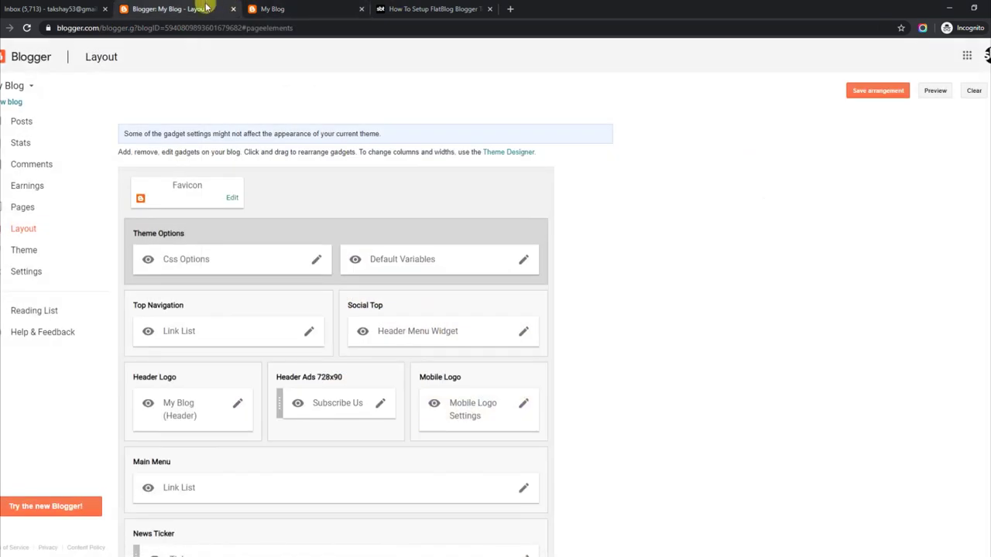
scroll(904, 265, "down", 2)
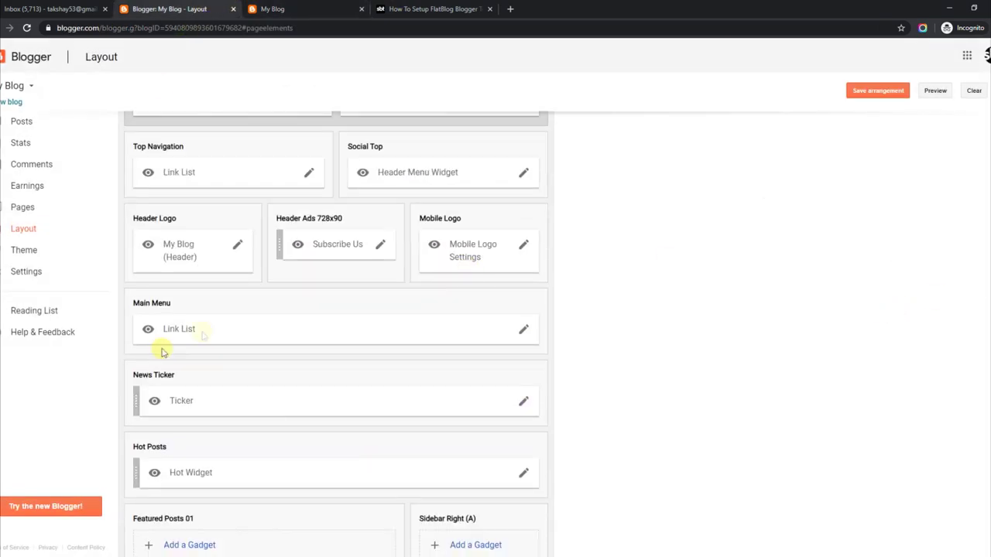
left_click(517, 335)
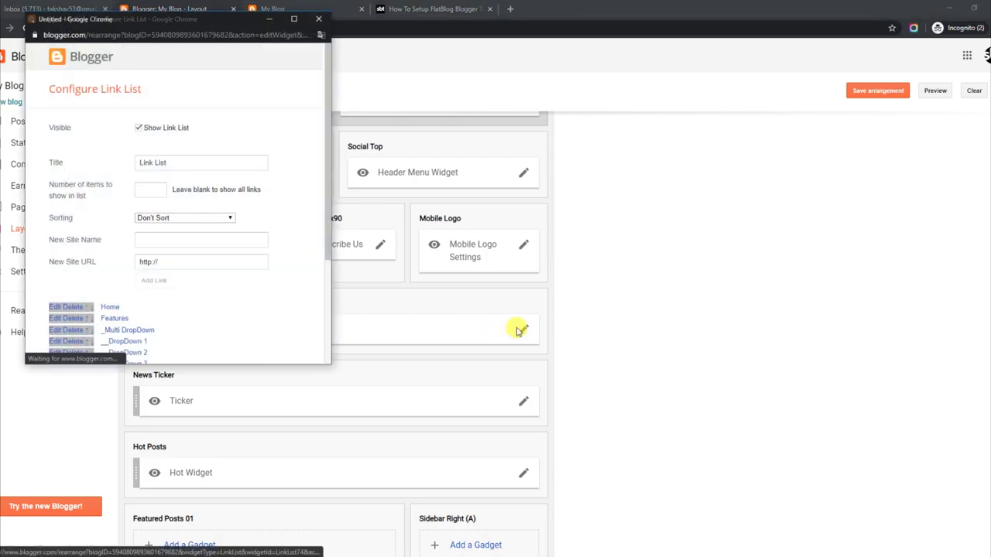
scroll(319, 220, "down", 2)
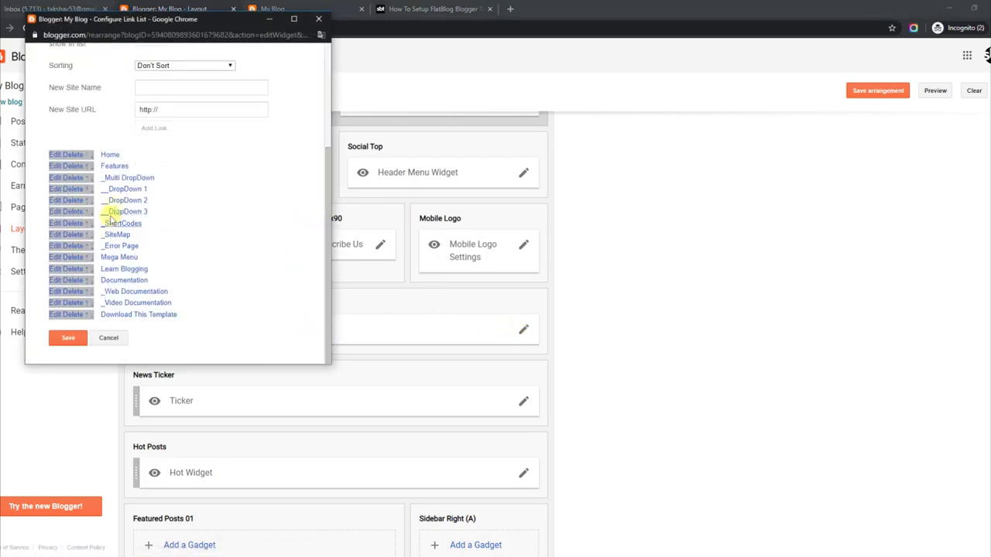
left_click(57, 190)
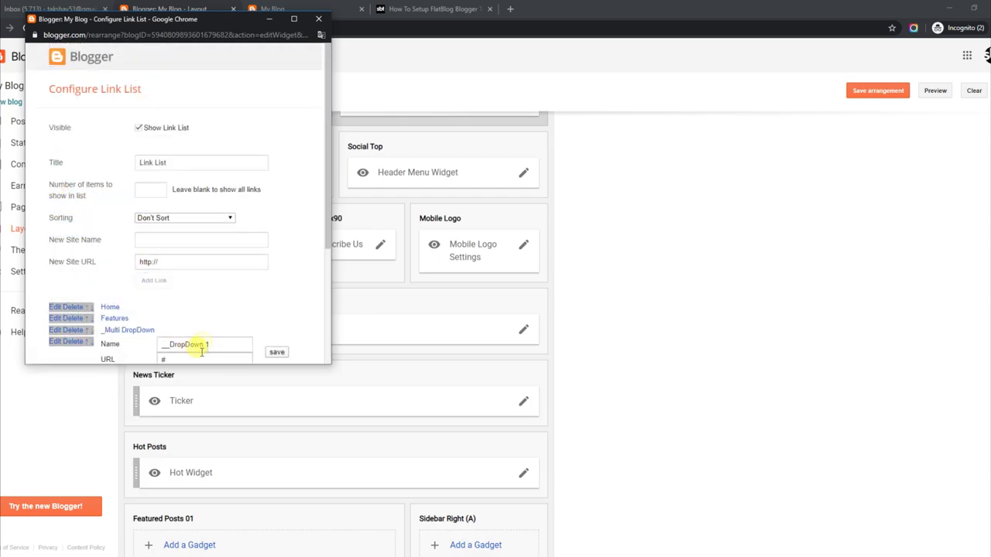
scroll(328, 224, "down", 3)
left_click(267, 181)
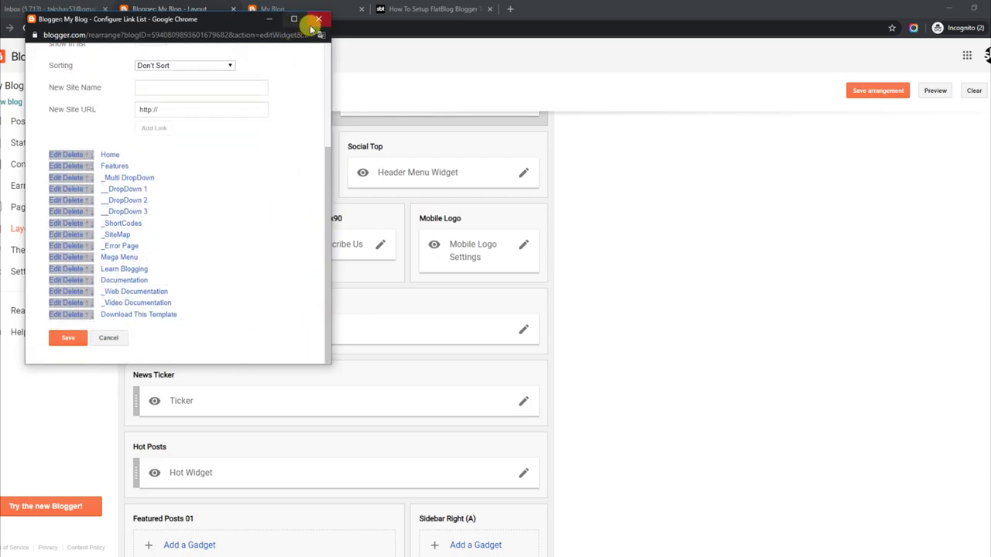
left_click(373, 8)
left_click(305, 7)
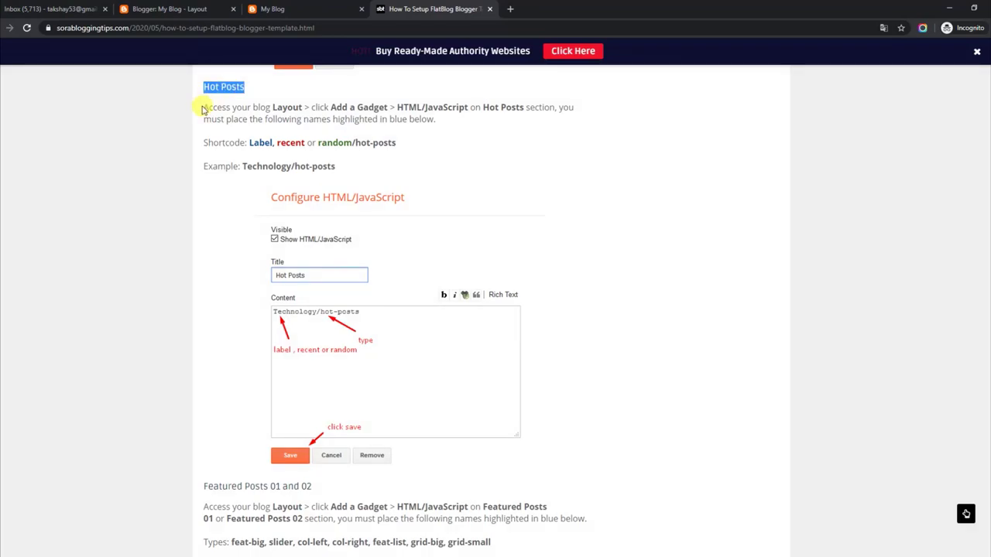
Step: Read the guide's Hot Posts instructions, shortcode types and example, and compare them with the featured grid on the live blog
left_click_drag(203, 108, 393, 107)
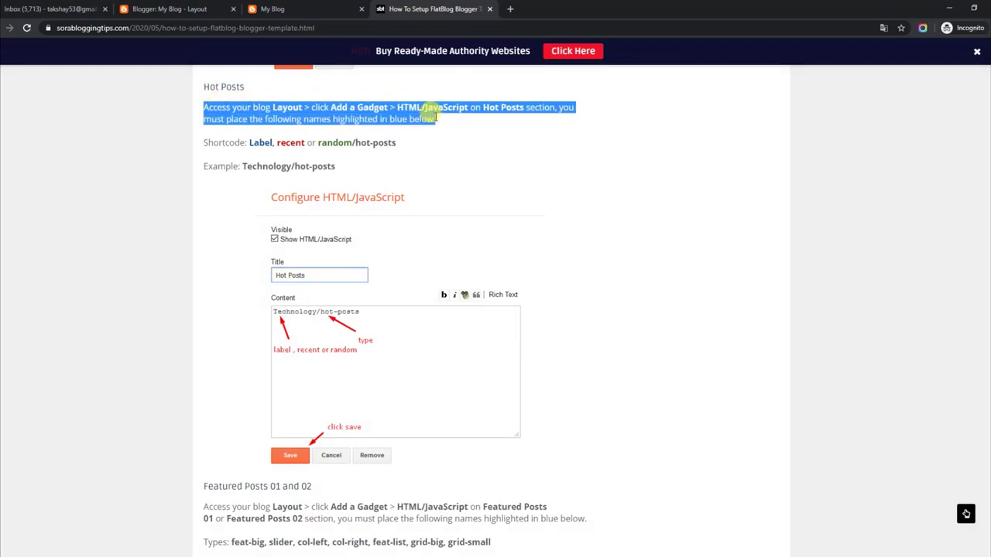
left_click_drag(205, 140, 339, 147)
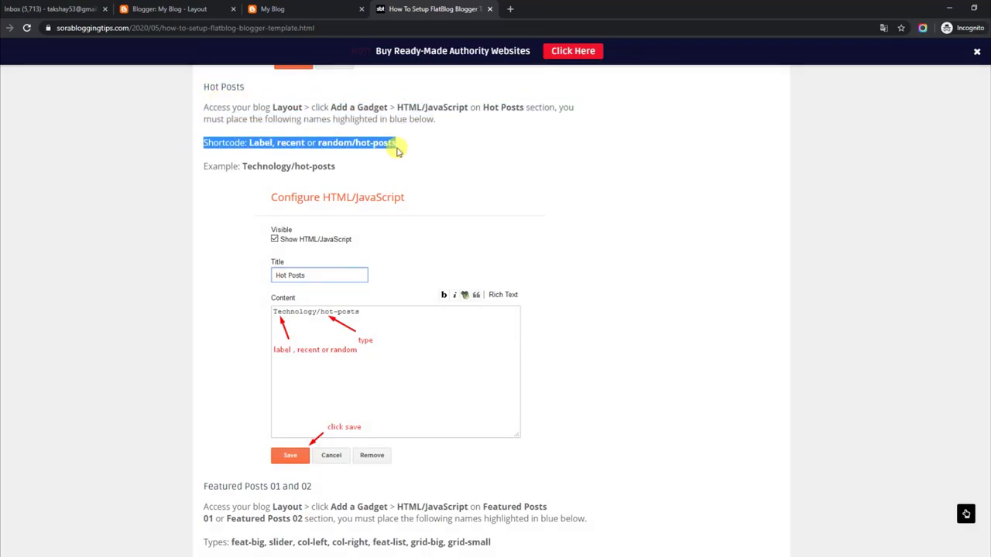
left_click_drag(205, 164, 341, 170)
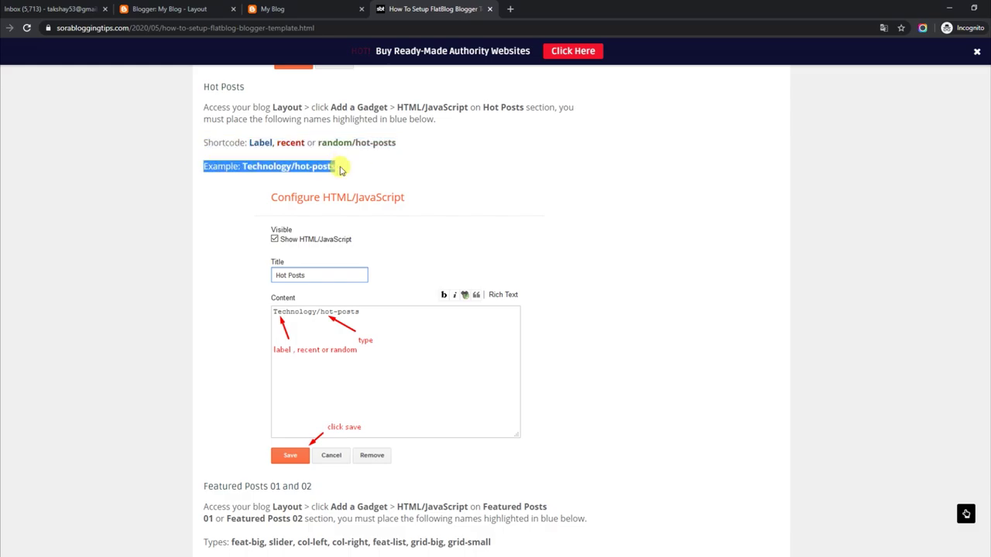
left_click(325, 9)
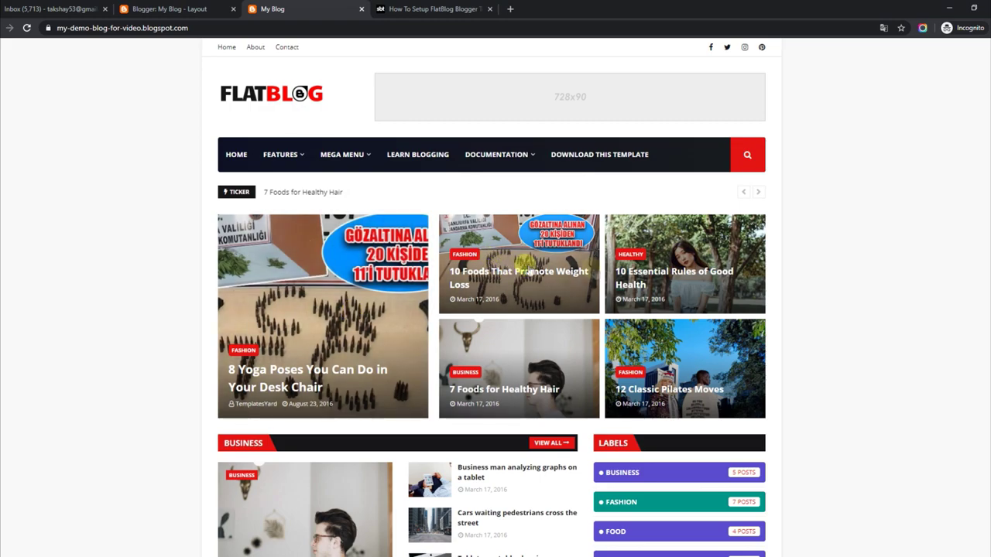
Step: Set the Hot Posts widget's content to recent/hot-posts, save it and reload the live blog
left_click(192, 8)
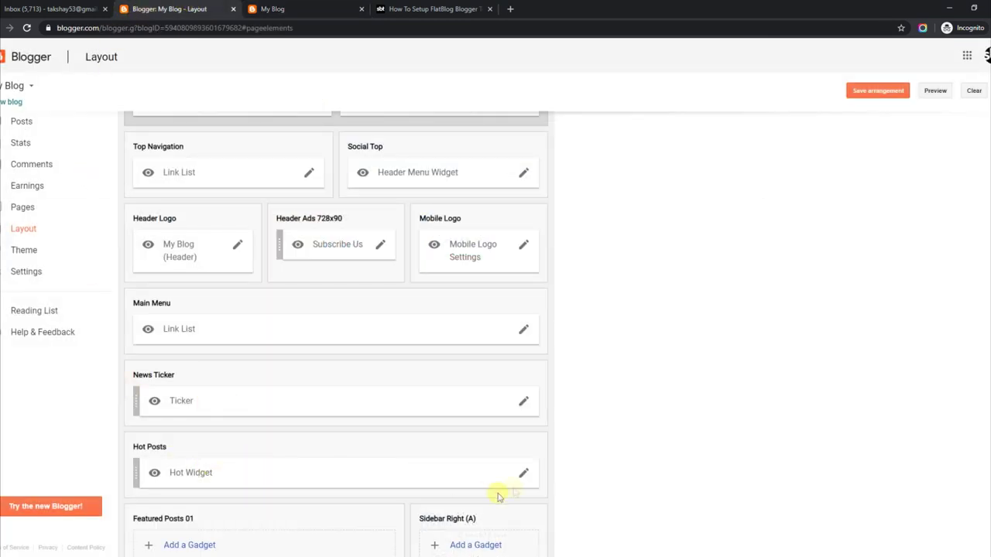
left_click(523, 473)
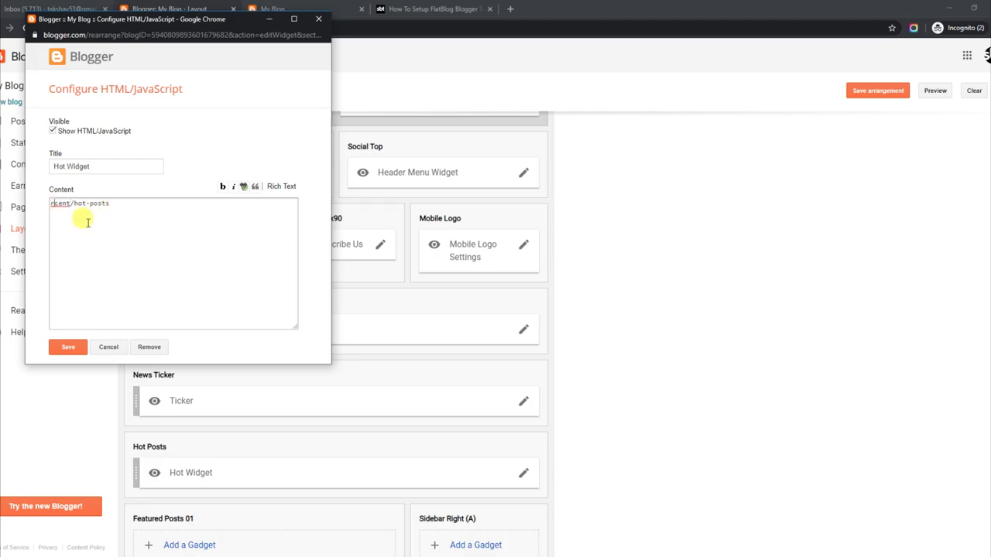
left_click(72, 349)
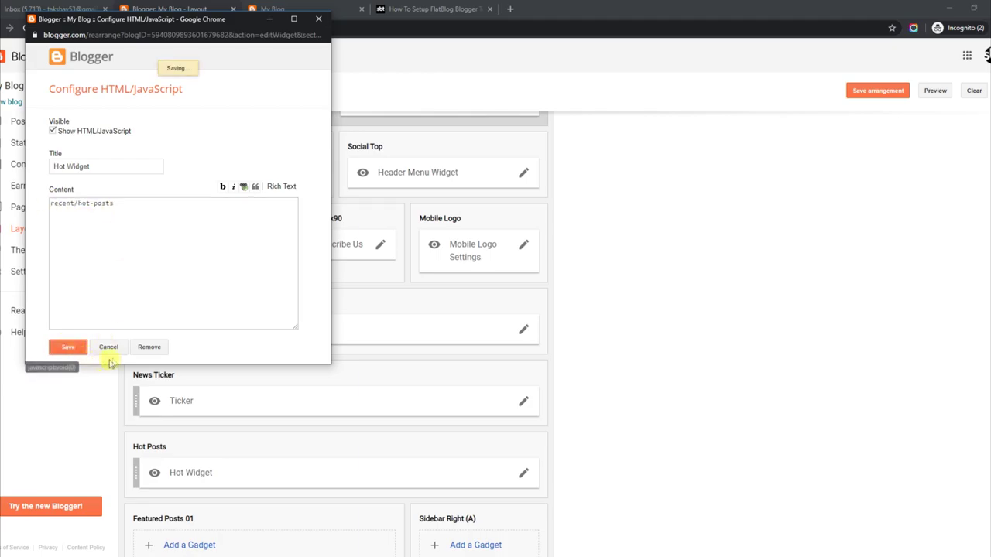
left_click(294, 8)
left_click(26, 28)
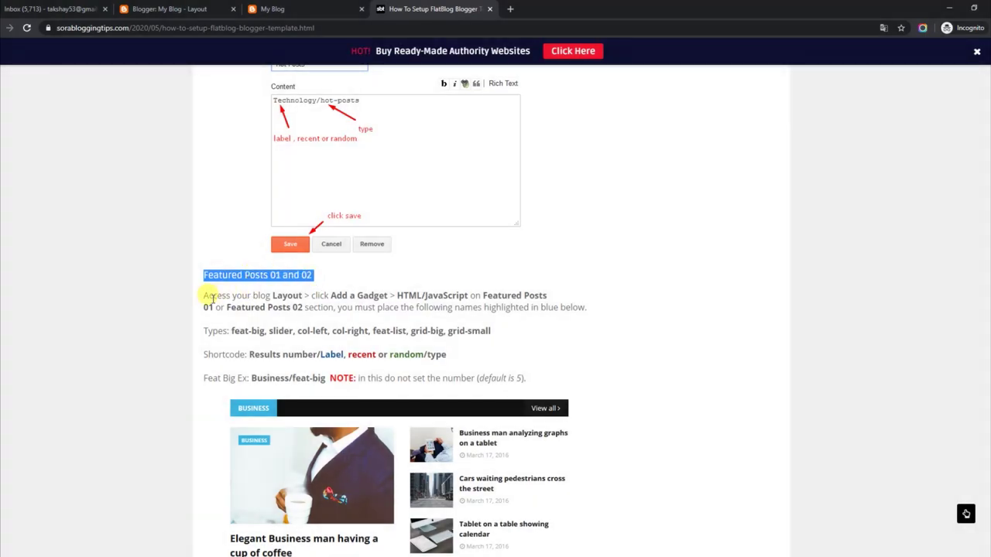
Step: Read the guide's Featured Posts 01 and 02 instructions, types and examples, and compare them with the Business and Slider sections on the live blog
left_click_drag(205, 295, 565, 307)
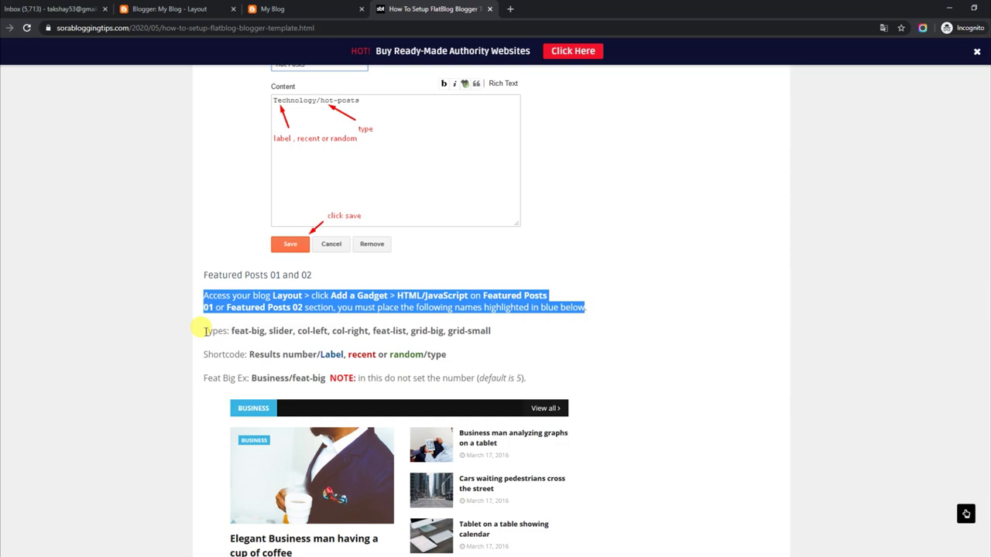
left_click_drag(205, 330, 446, 342)
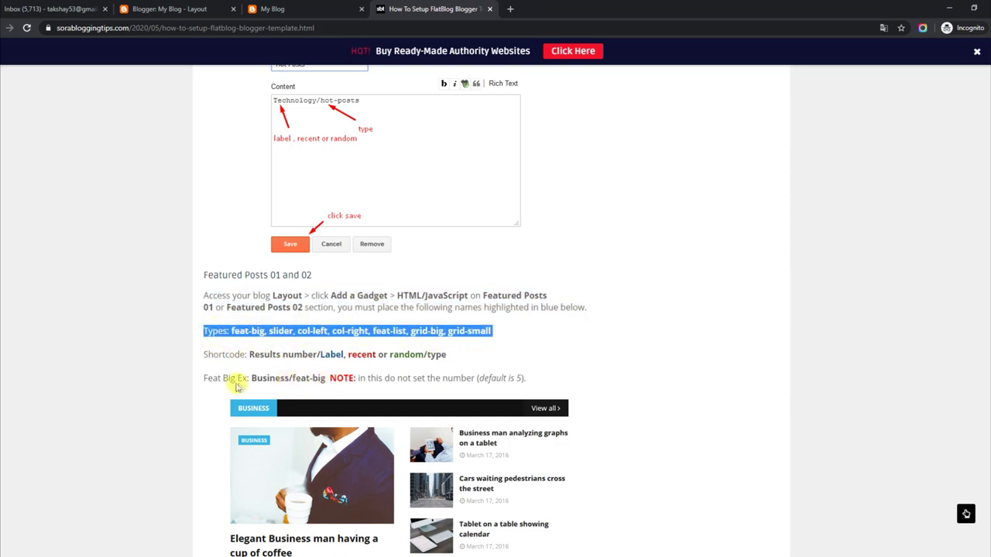
scroll(914, 237, "down", 4)
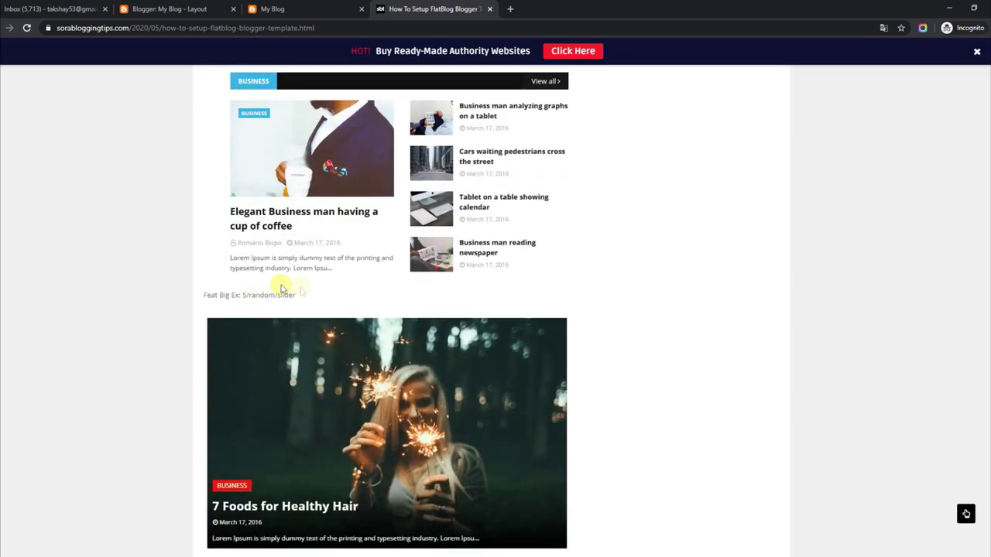
left_click(292, 6)
scroll(511, 151, "down", 5)
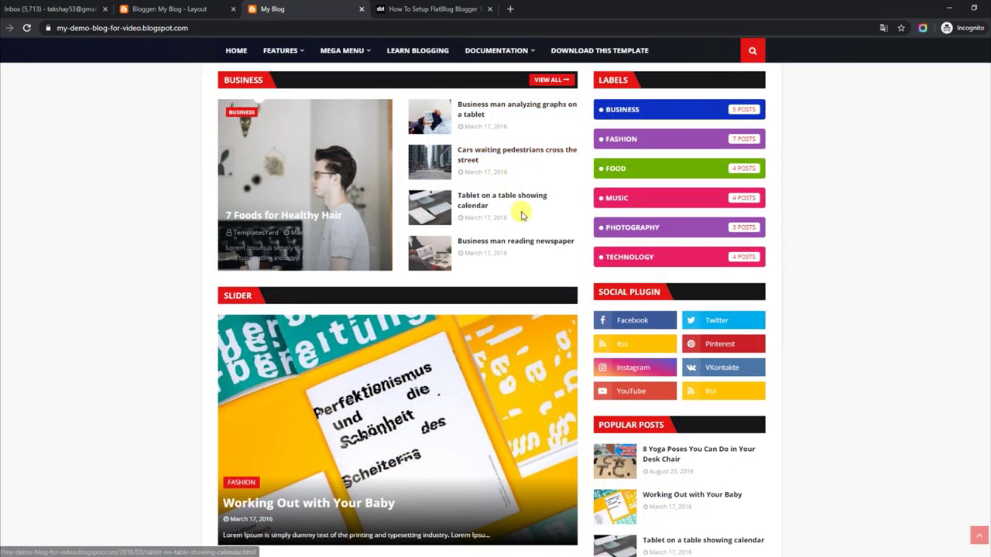
Step: Review the Business/feat-big shortcode in the Business widget of Featured Posts 01 and save the widget
left_click(161, 7)
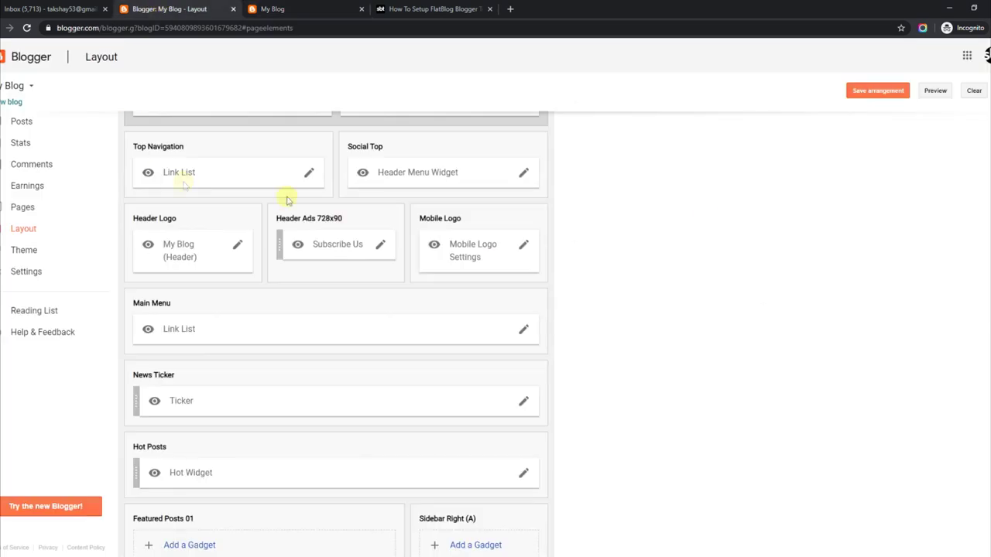
scroll(336, 333, "down", 4)
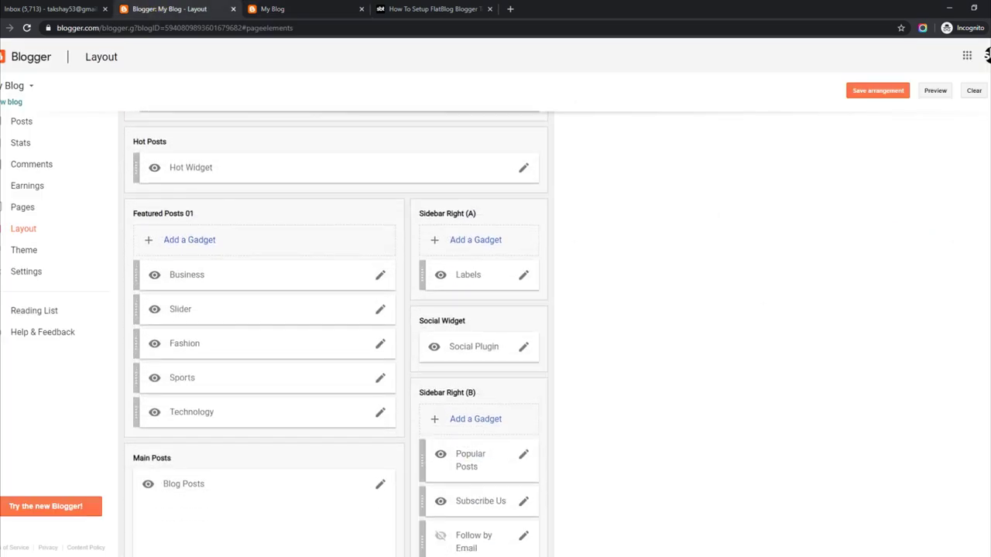
left_click(381, 277)
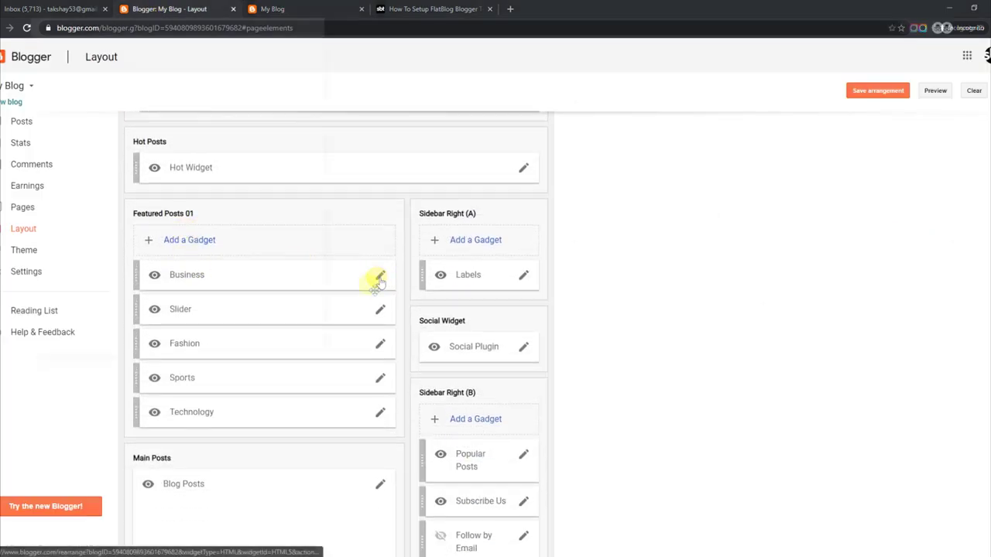
left_click_drag(119, 203, 46, 209)
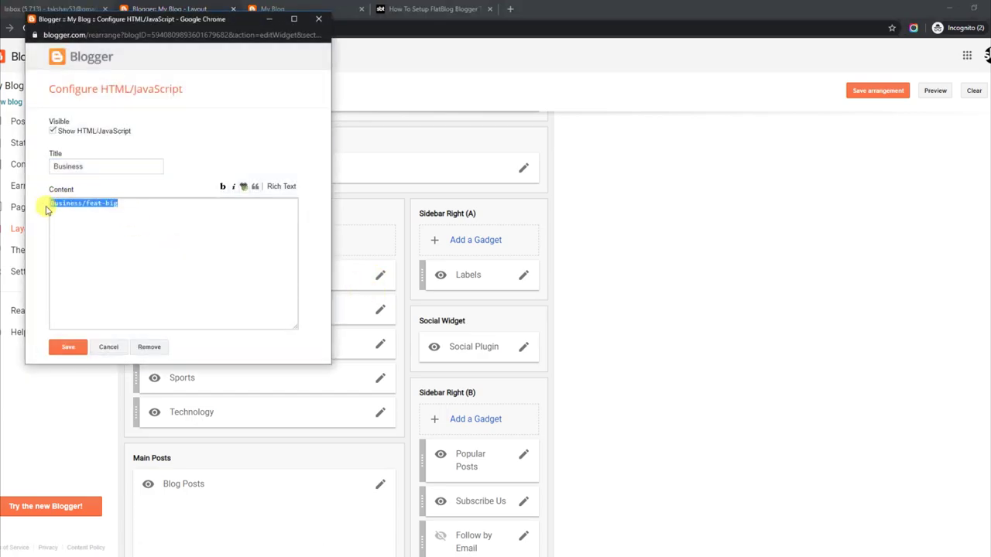
left_click(67, 346)
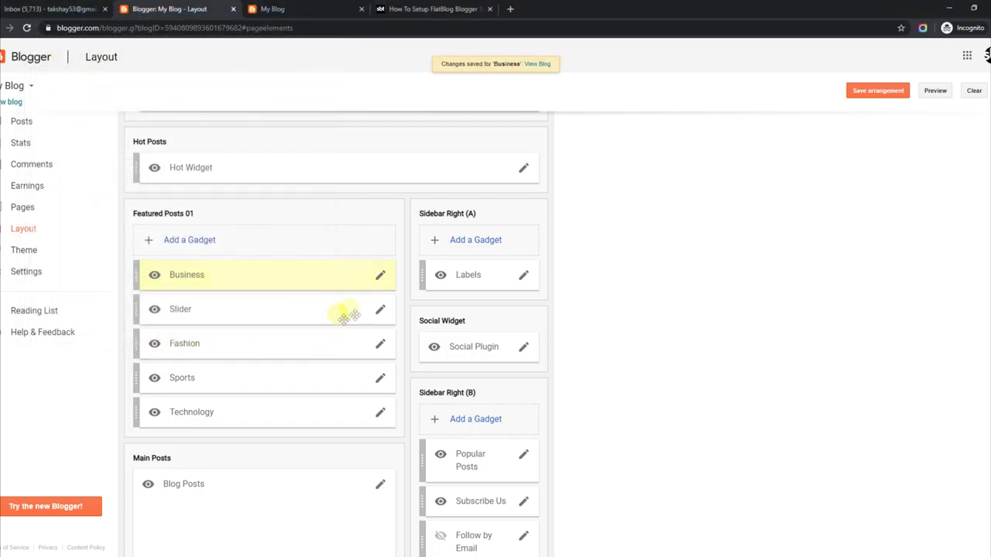
Step: Review the results number in the Slider widget's 5/random/slider shortcode and save the widget
left_click(380, 311)
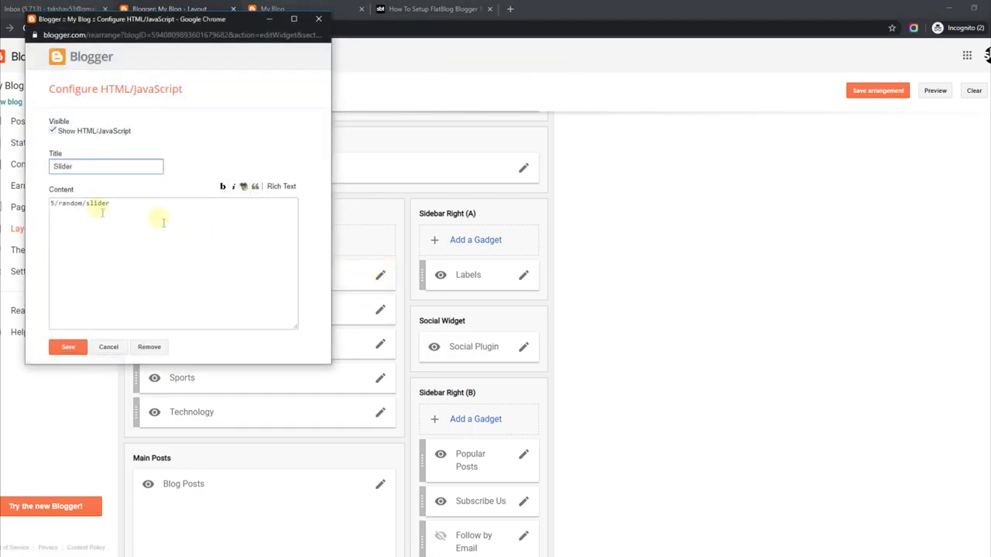
left_click_drag(52, 203, 66, 203)
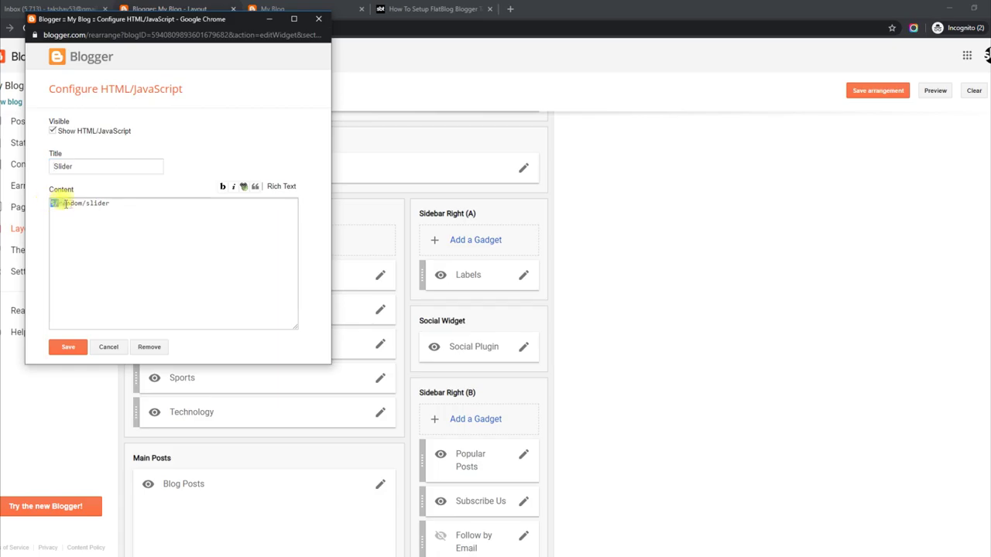
left_click(68, 347)
Step: Browse through several slides of the Slider section on the live blog
left_click(341, 9)
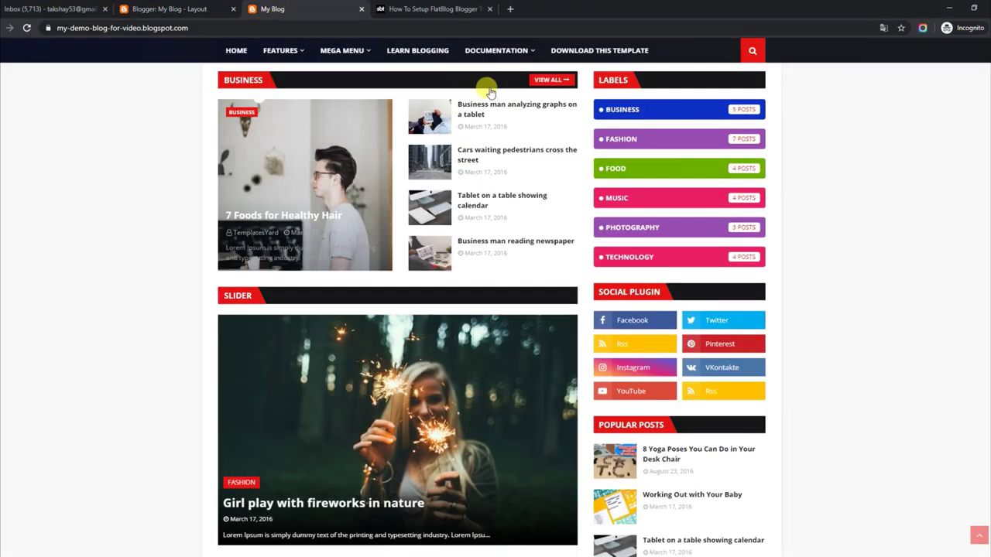
scroll(534, 155, "down", 3)
left_click(571, 215)
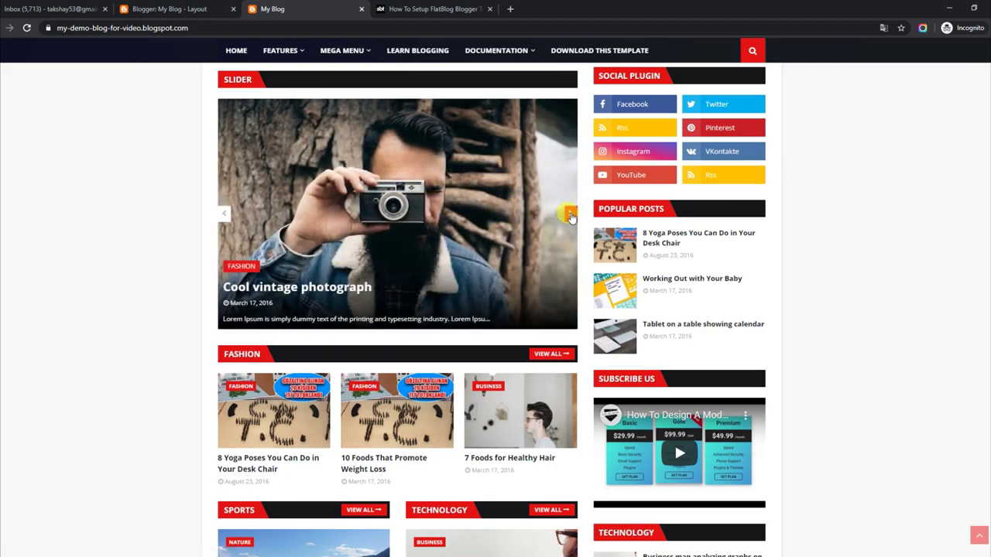
left_click(570, 214)
left_click(570, 214)
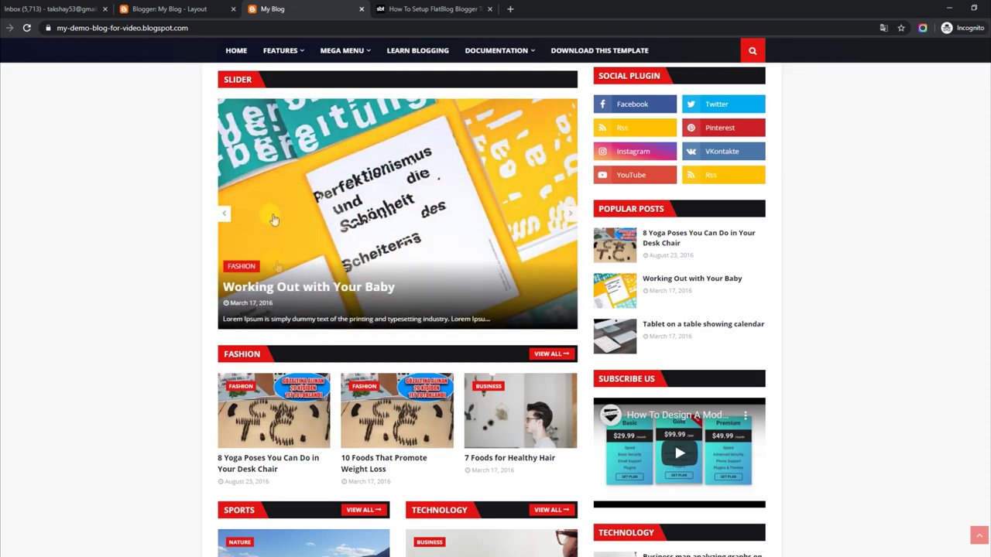
Step: Review the Fashion widget's 3/Fashion/grid-small shortcode, save the widget and view the Fashion section on the live blog
left_click(195, 8)
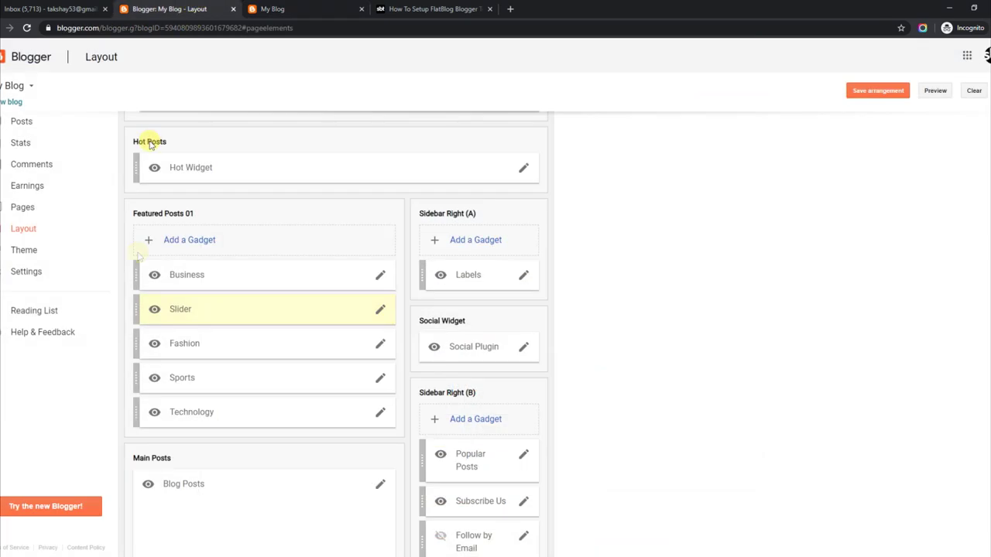
left_click(380, 349)
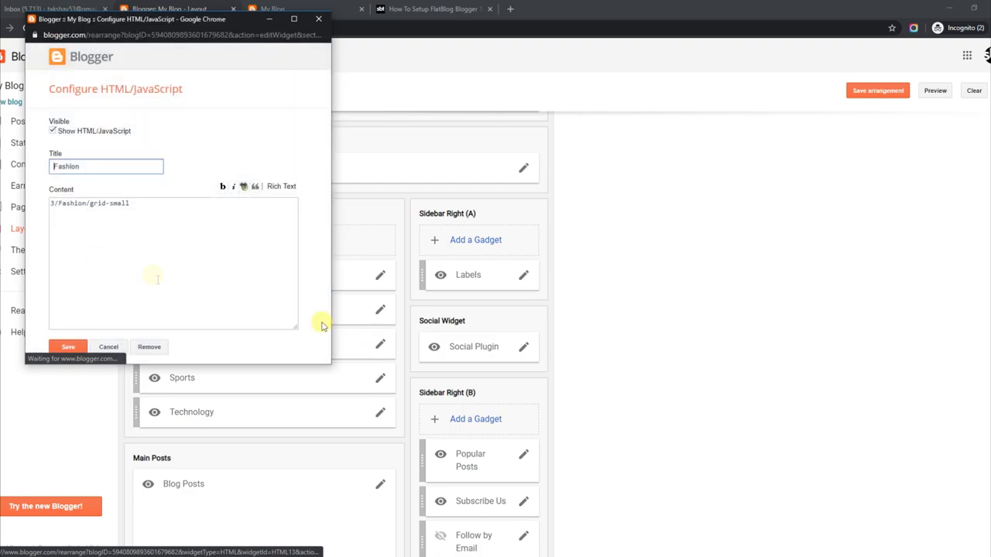
left_click(130, 202)
left_click_drag(130, 203, 51, 203)
left_click(74, 350)
left_click(277, 8)
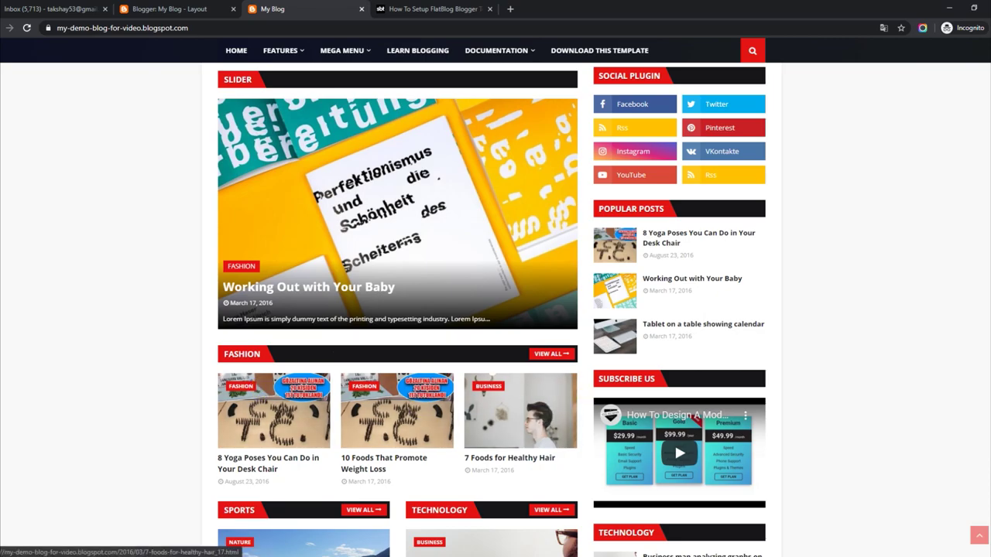
scroll(539, 416, "down", 4)
Step: Inspect the Sports widget's shortcode in Featured Posts 01, close it without saving and return to the live blog
left_click(200, 7)
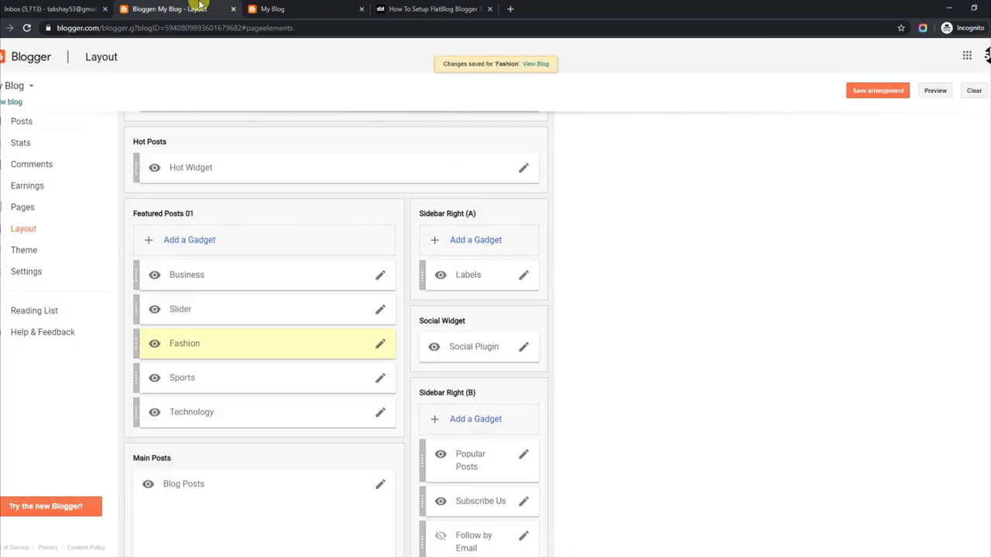
left_click(380, 379)
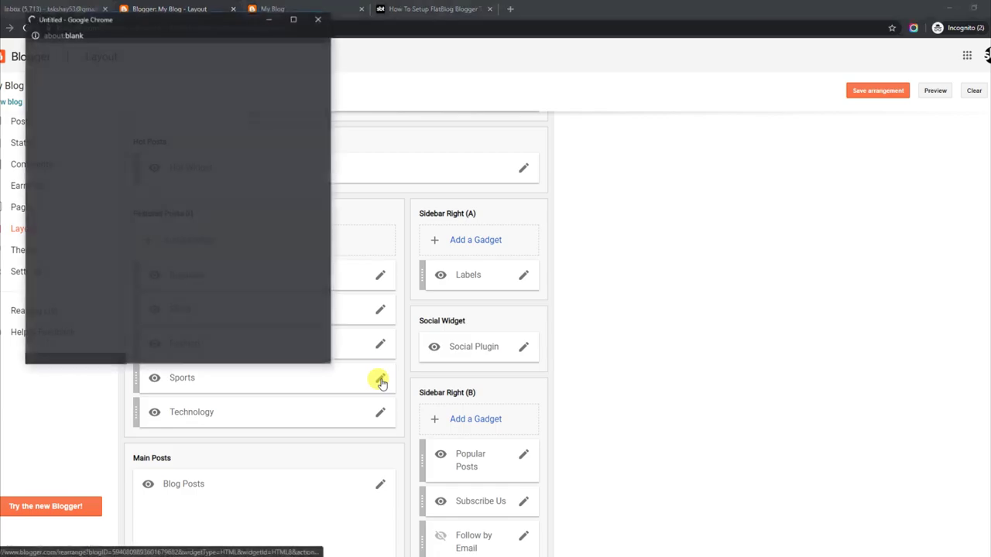
left_click(60, 203)
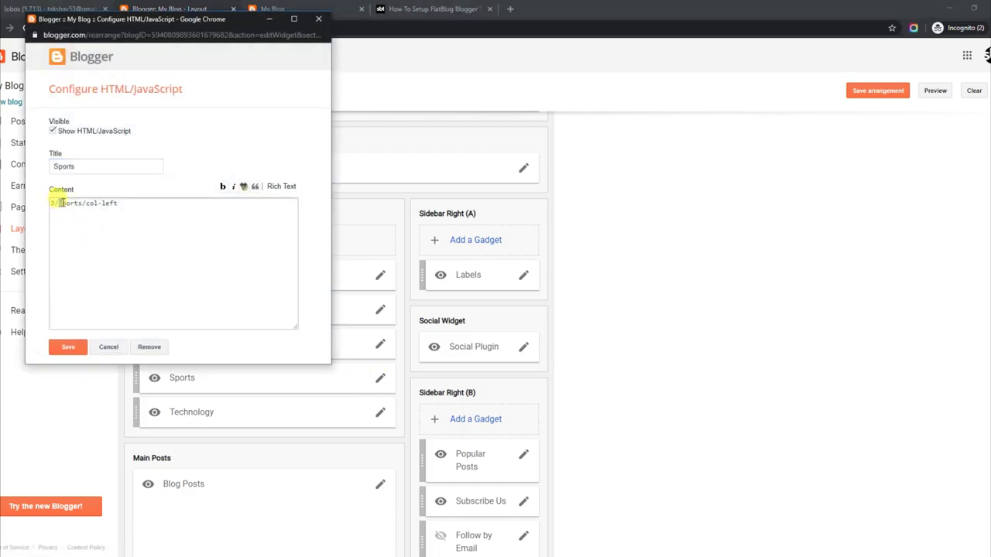
left_click(317, 19)
left_click(311, 8)
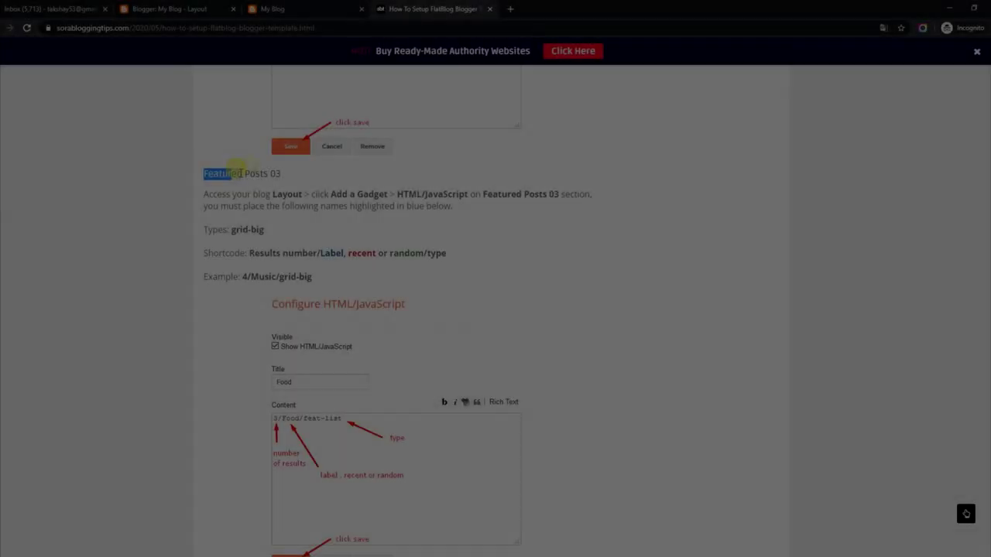
Step: Read the guide's Featured Posts 03 instructions, including the grid-big type, shortcode format and example
left_click_drag(238, 172, 283, 174)
left_click_drag(204, 193, 463, 205)
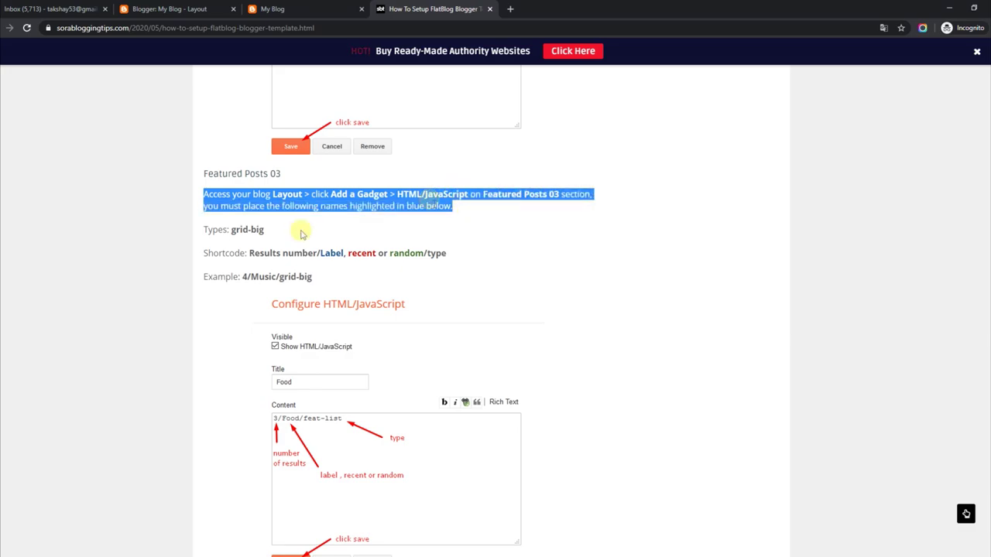
left_click_drag(203, 229, 268, 232)
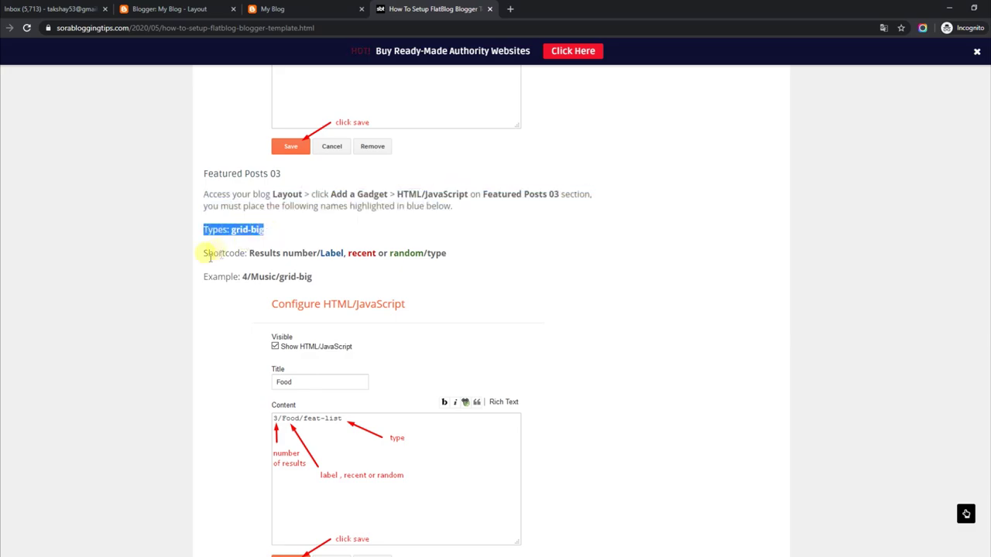
left_click_drag(203, 252, 447, 252)
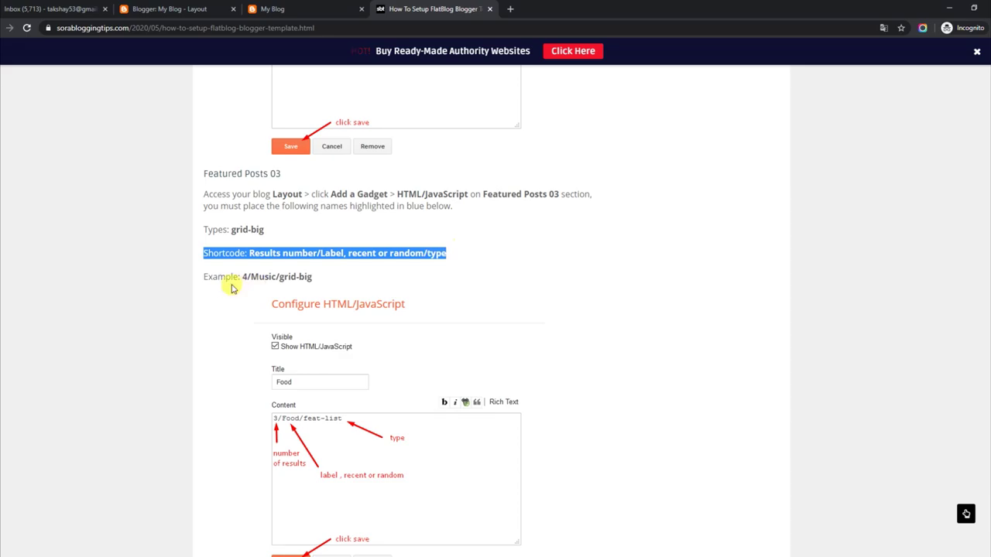
left_click_drag(206, 276, 332, 275)
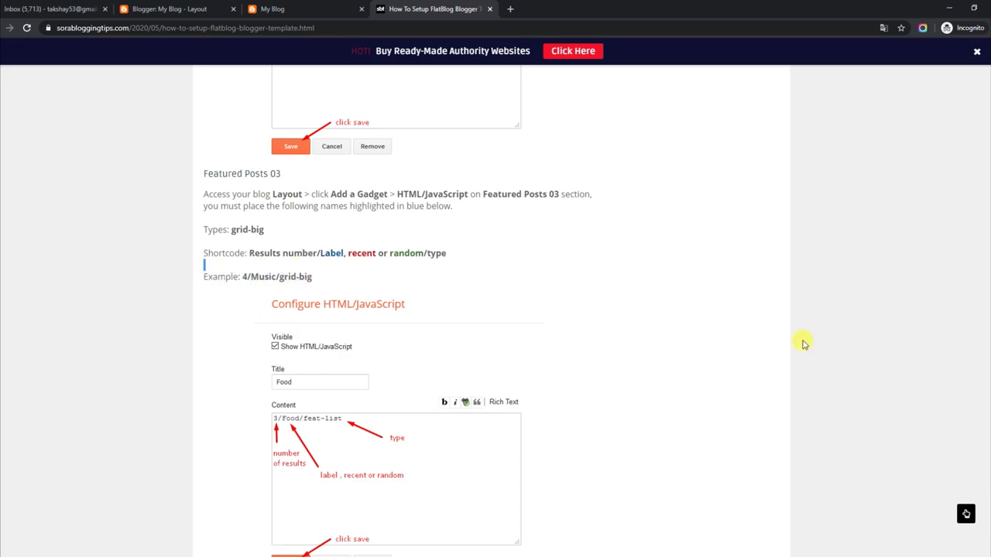
scroll(304, 240, "down", 3)
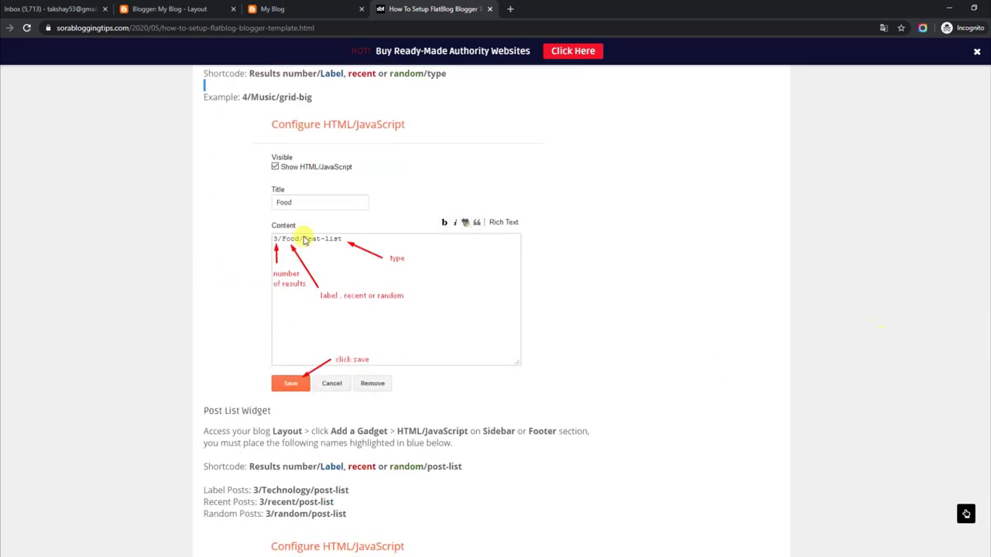
Step: Examine the live blog's lower post sections down to the full-width Music grid
left_click(365, 6)
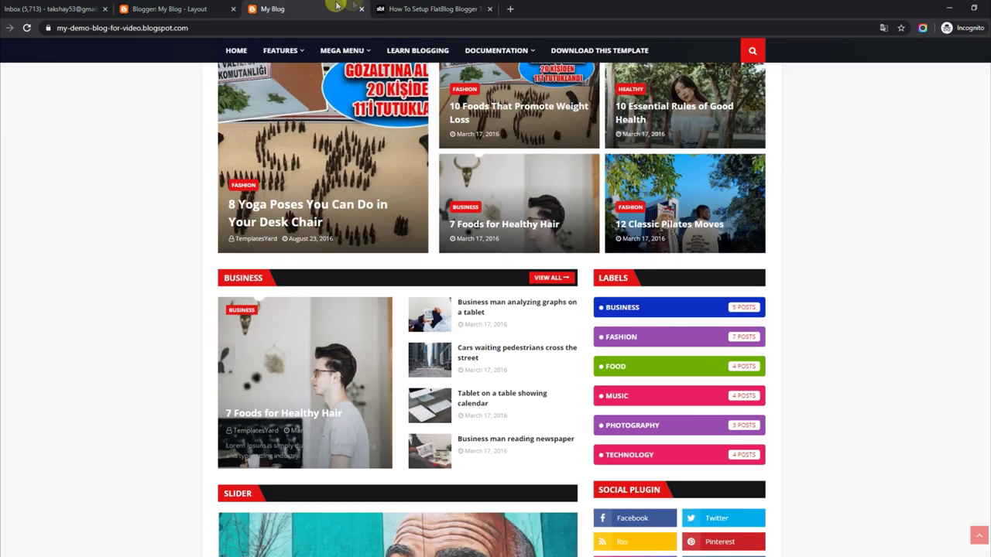
scroll(491, 310, "down", 15)
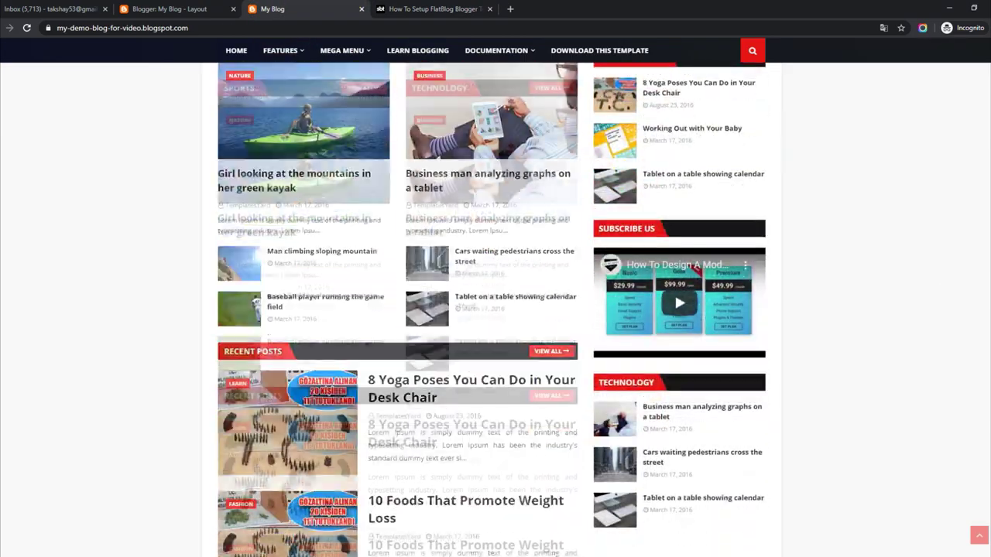
scroll(492, 310, "down", 10)
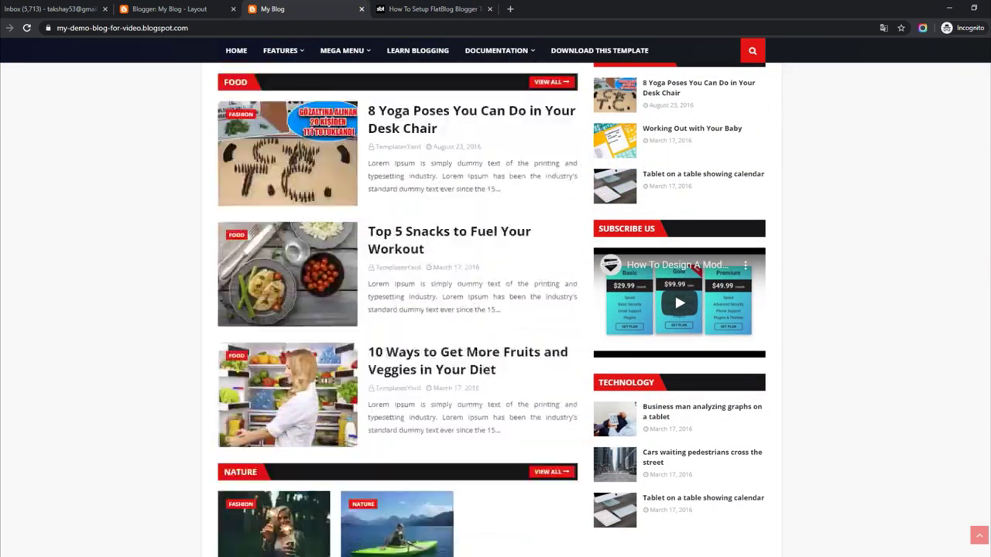
scroll(491, 310, "down", 1)
scroll(491, 309, "up", 1)
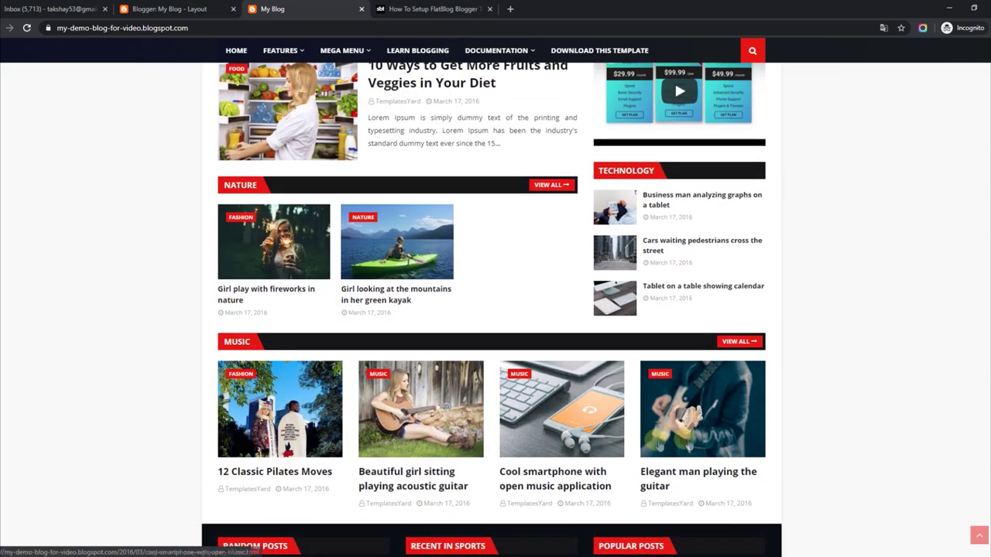
Step: Review the Music widget's 4/Music/grid-big shortcode in Featured Posts 03, save the widget and return to the live blog
left_click(161, 7)
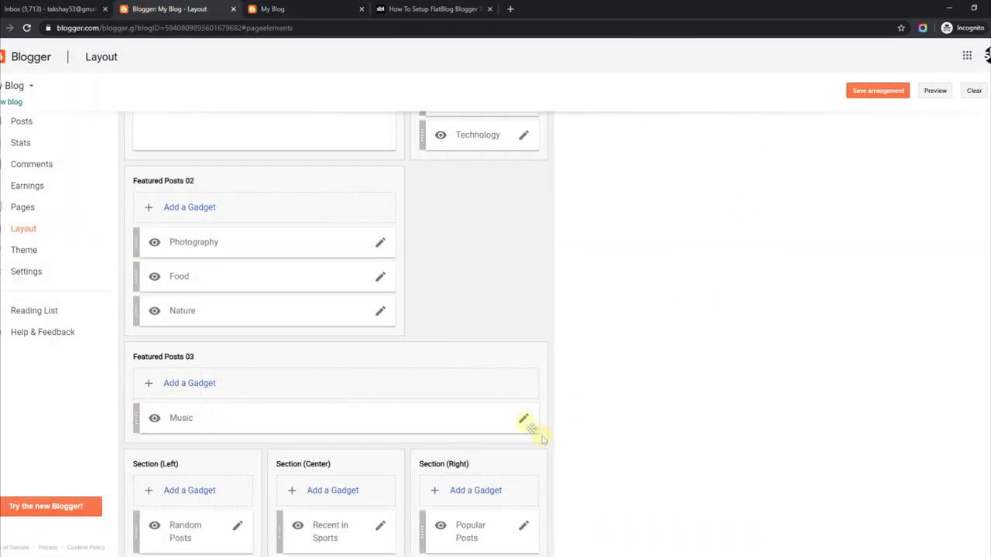
left_click(523, 421)
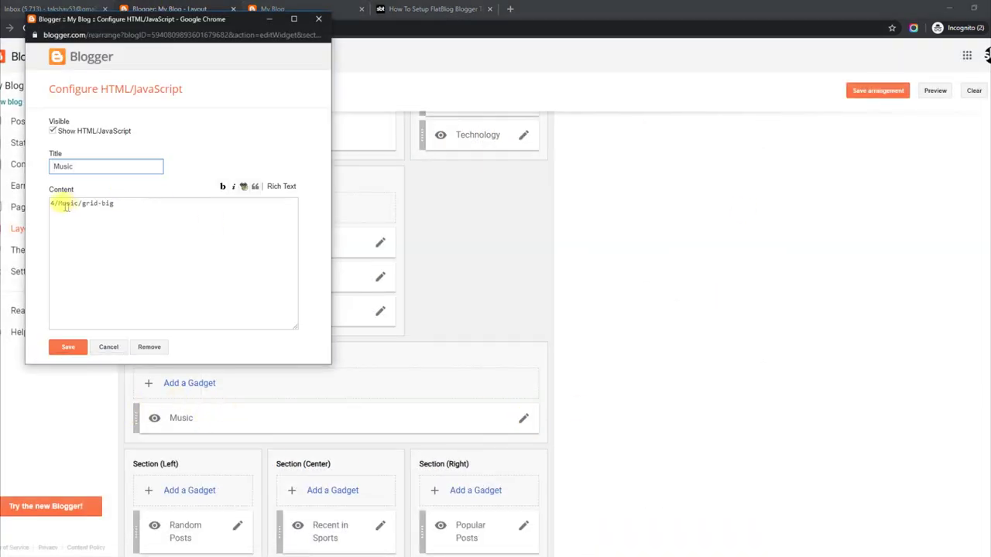
left_click_drag(59, 203, 78, 203)
left_click(68, 347)
left_click(294, 9)
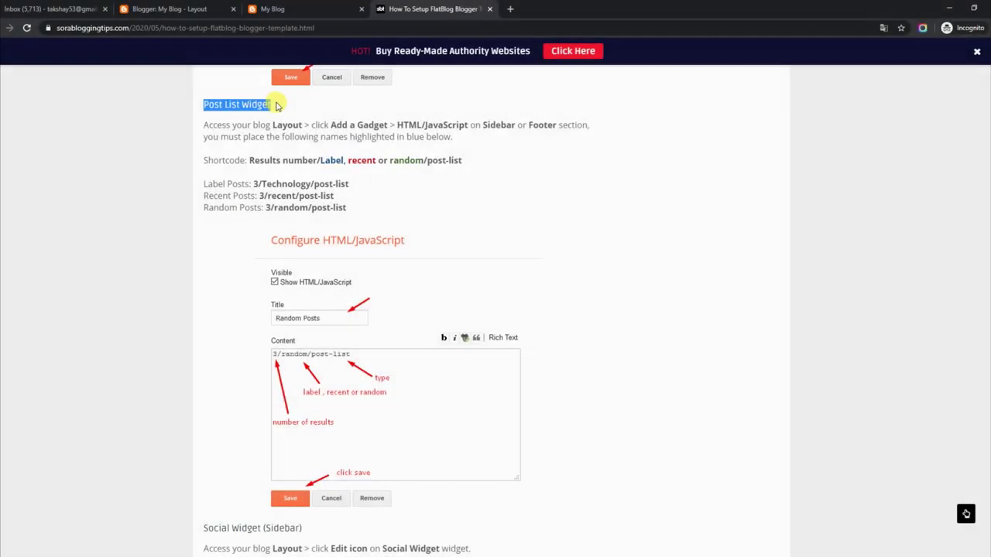
Step: Read the guide's Post List Widget instructions with the label, recent and random shortcodes, and return to the live blog for comparison
left_click_drag(205, 124, 461, 144)
left_click_drag(207, 159, 460, 162)
left_click_drag(203, 186, 372, 184)
left_click_drag(203, 196, 346, 199)
left_click_drag(206, 211, 369, 212)
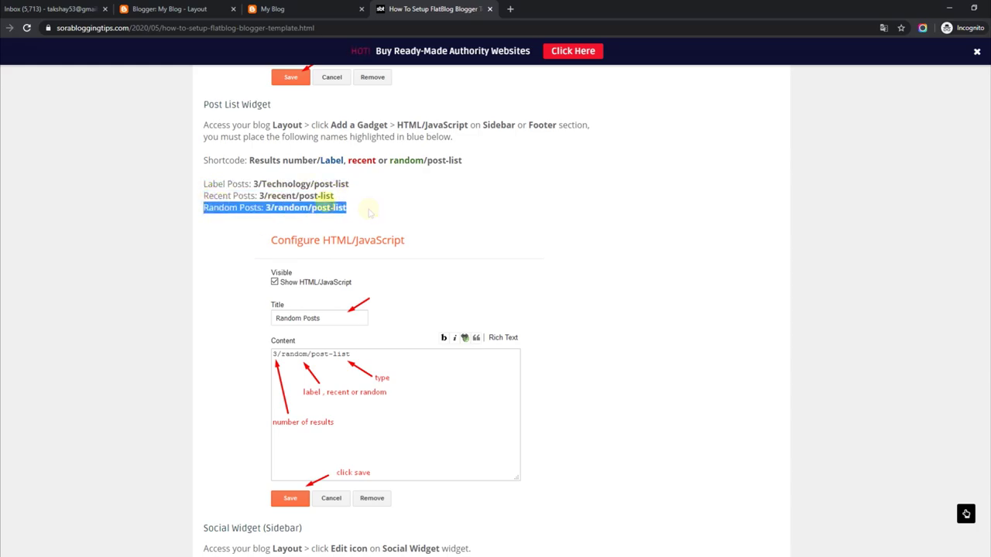
left_click(331, 8)
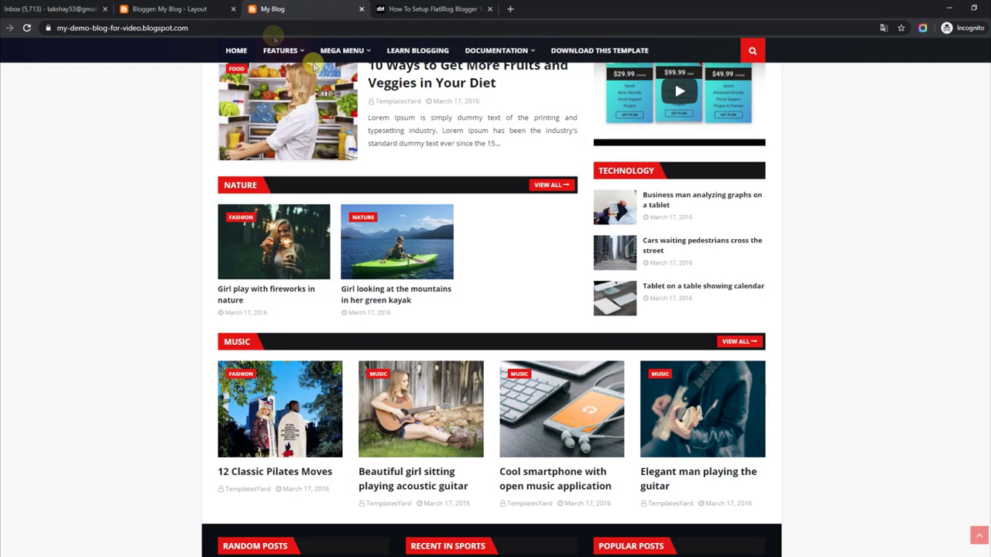
Step: Review the Random Posts widget's 3/random/post-list shortcode in the left footer section of the layout and save the widget
scroll(495, 309, "down", 2)
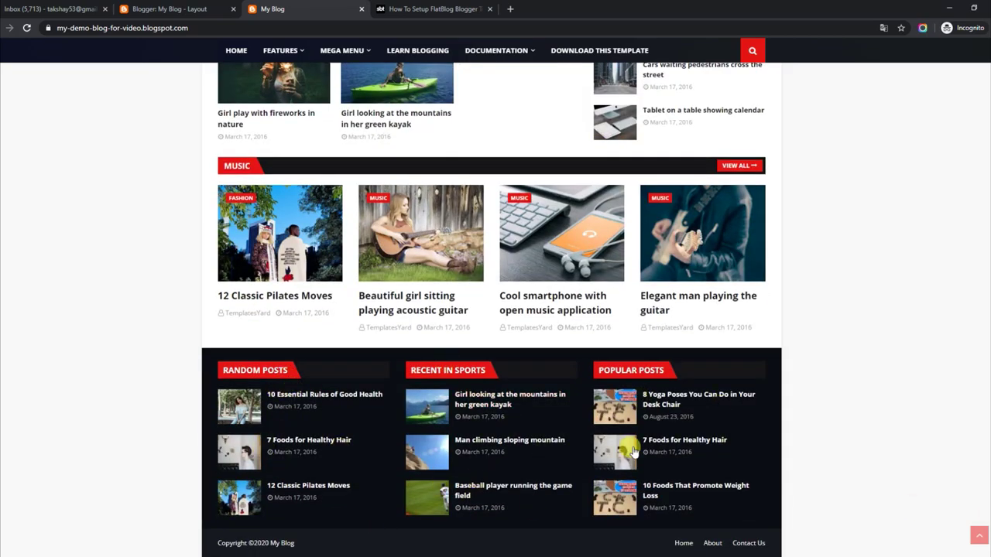
left_click(193, 6)
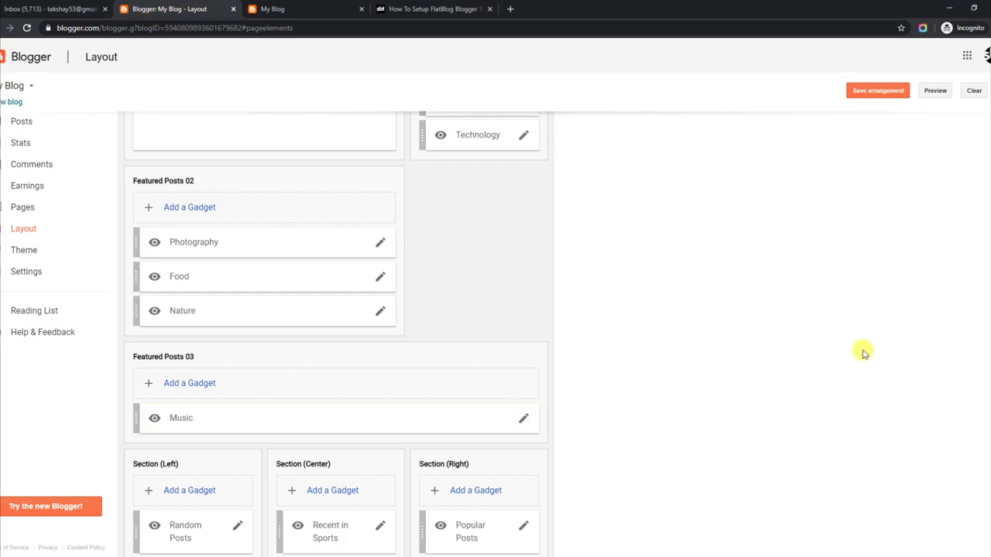
scroll(336, 333, "down", 1)
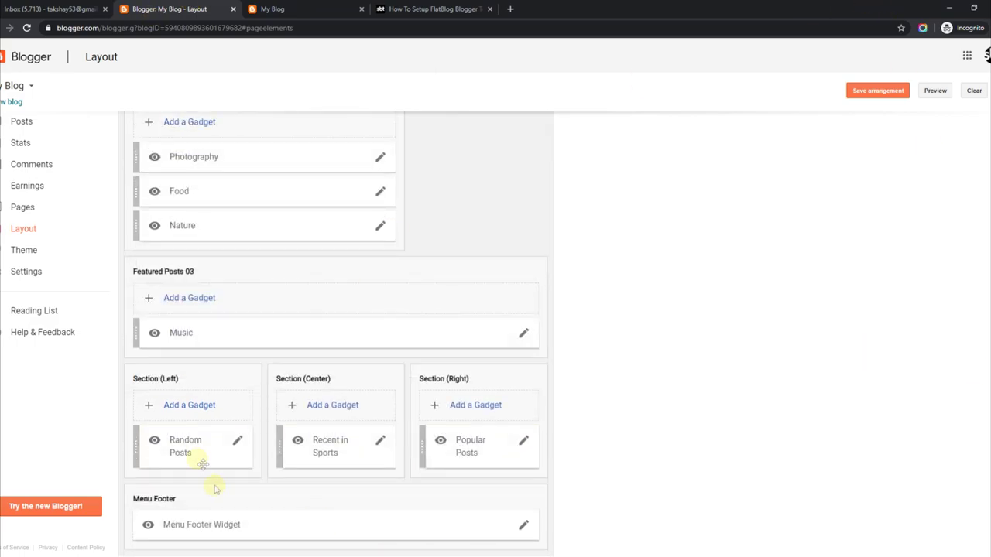
left_click(237, 441)
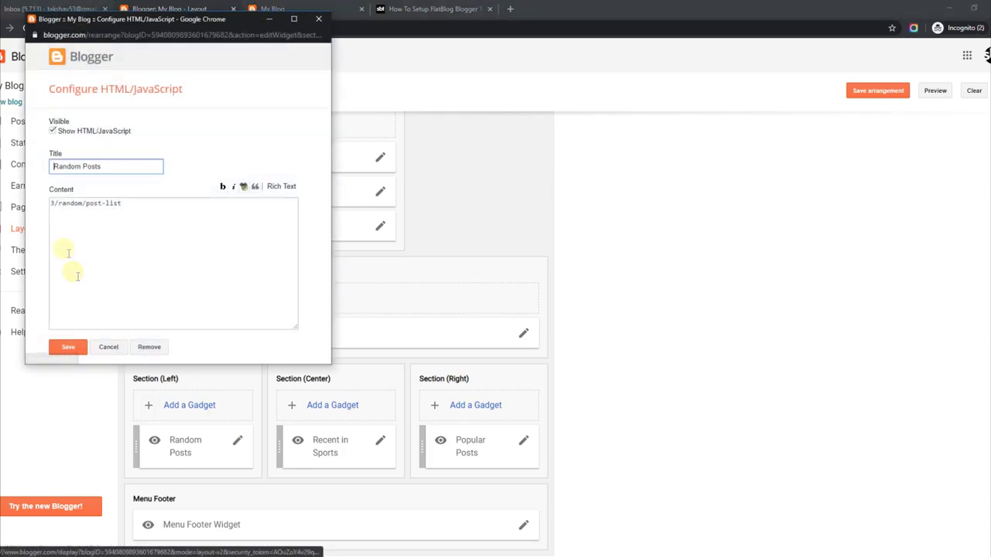
left_click_drag(58, 202, 77, 203)
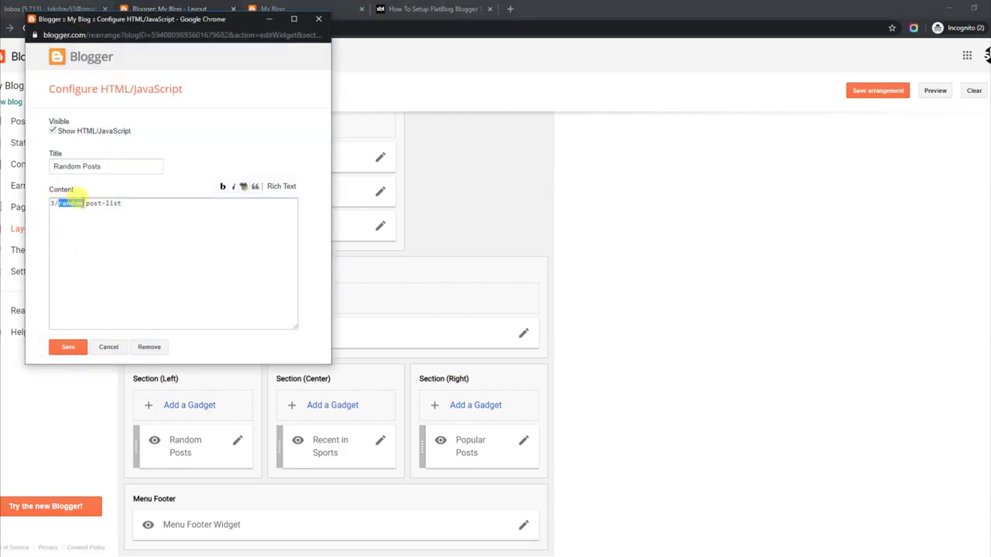
left_click(68, 346)
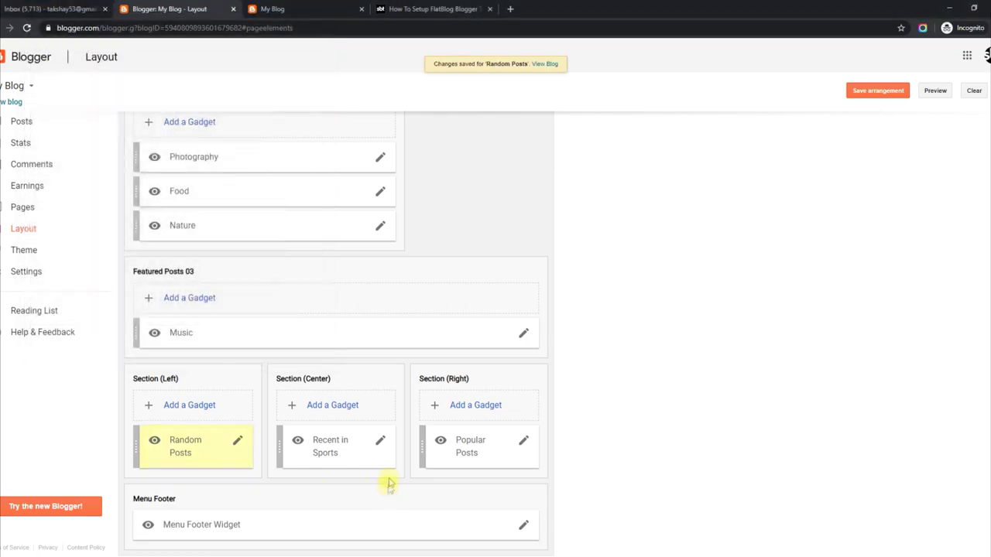
Step: Review the Recent in Sports widget's 3/Sports/post-list shortcode, and save the footer's Popular Posts widget with its existing settings
left_click(381, 442)
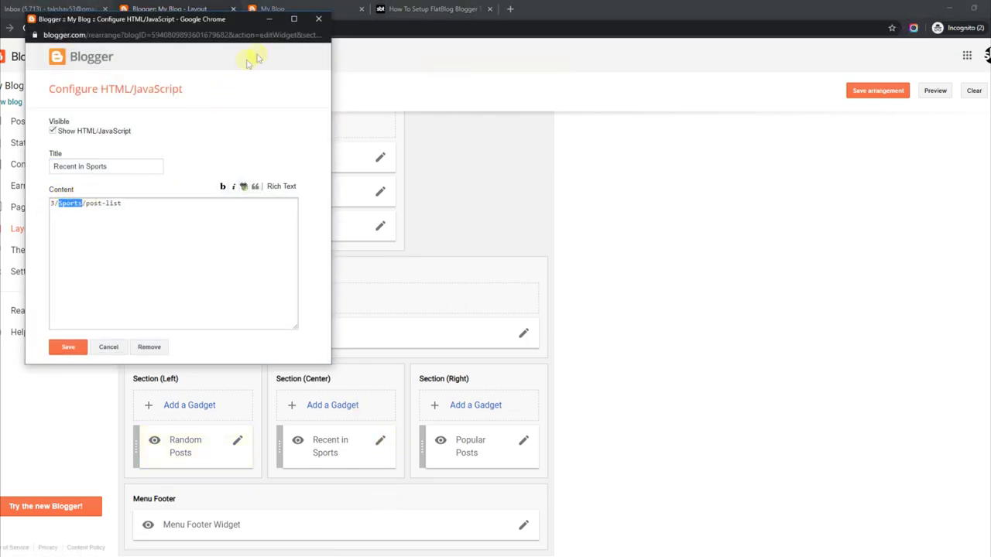
left_click(314, 21)
left_click(524, 443)
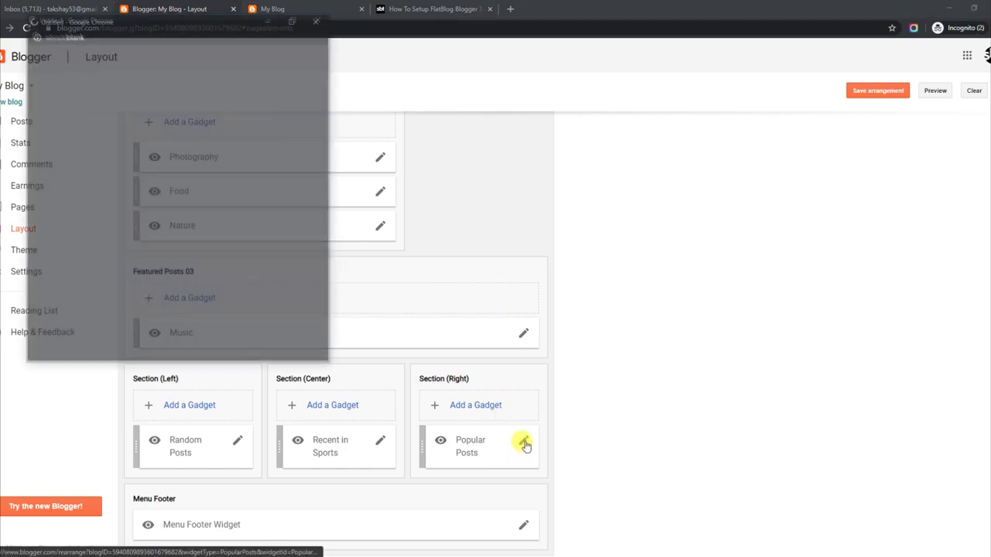
left_click(68, 313)
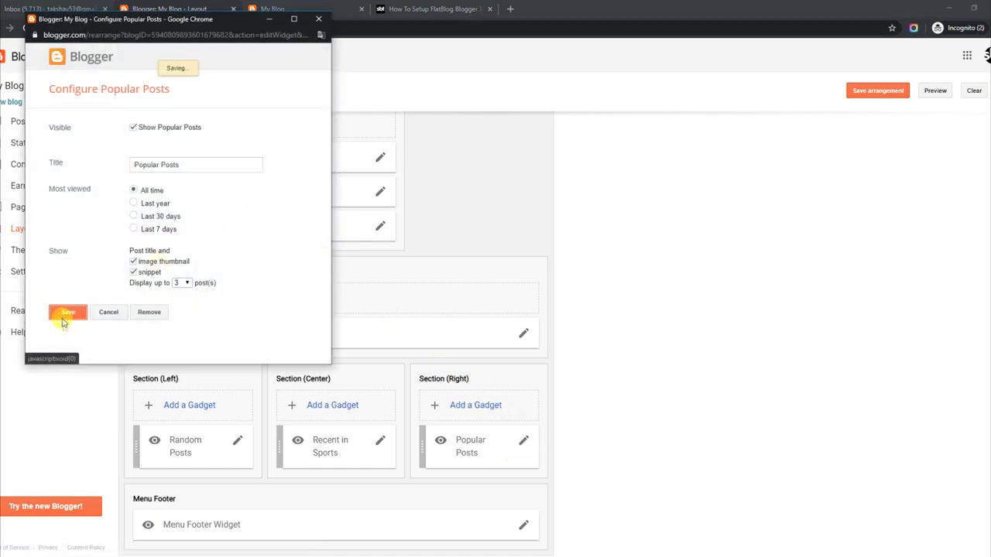
left_click(312, 10)
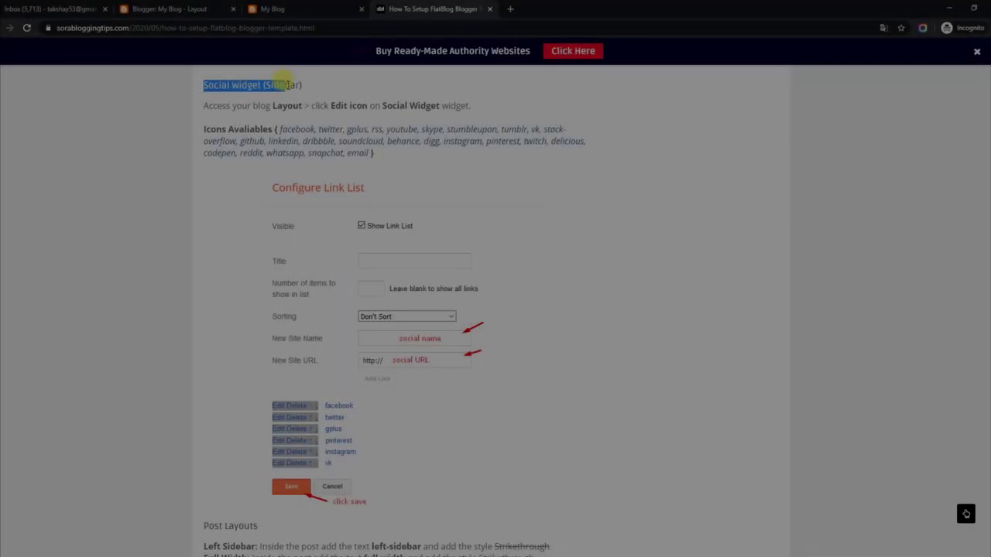
Step: Read the guide's Social Widget (Sidebar) instructions and available icons, and find the Social Plugin section on the live blog
left_click_drag(287, 85, 303, 87)
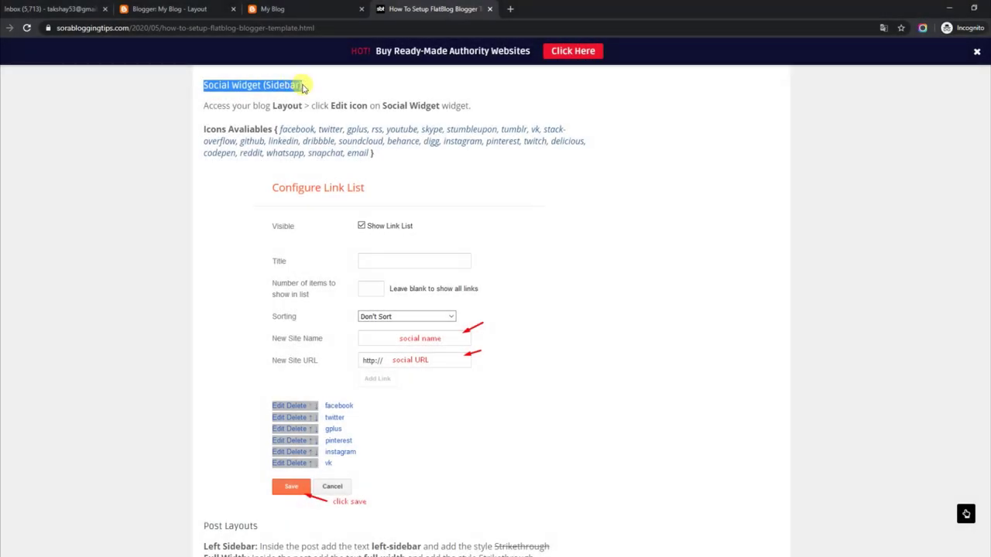
left_click_drag(207, 105, 474, 106)
left_click_drag(205, 129, 372, 155)
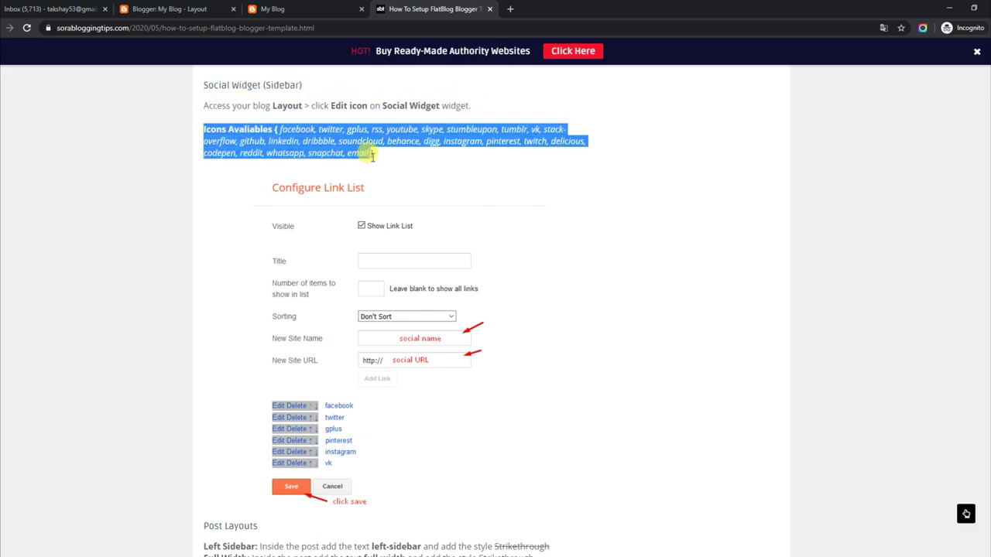
left_click(323, 6)
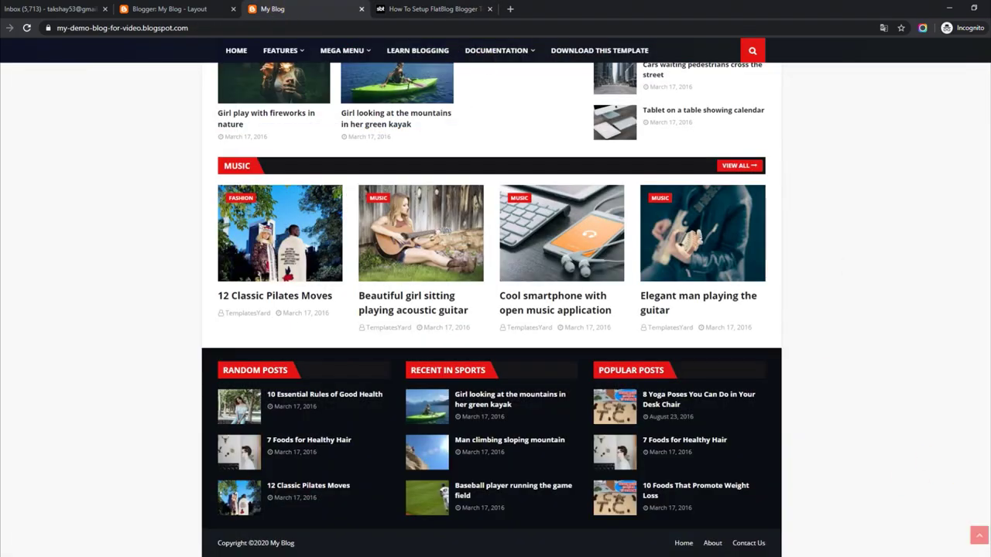
scroll(912, 126, "up", 20)
scroll(912, 126, "down", 4)
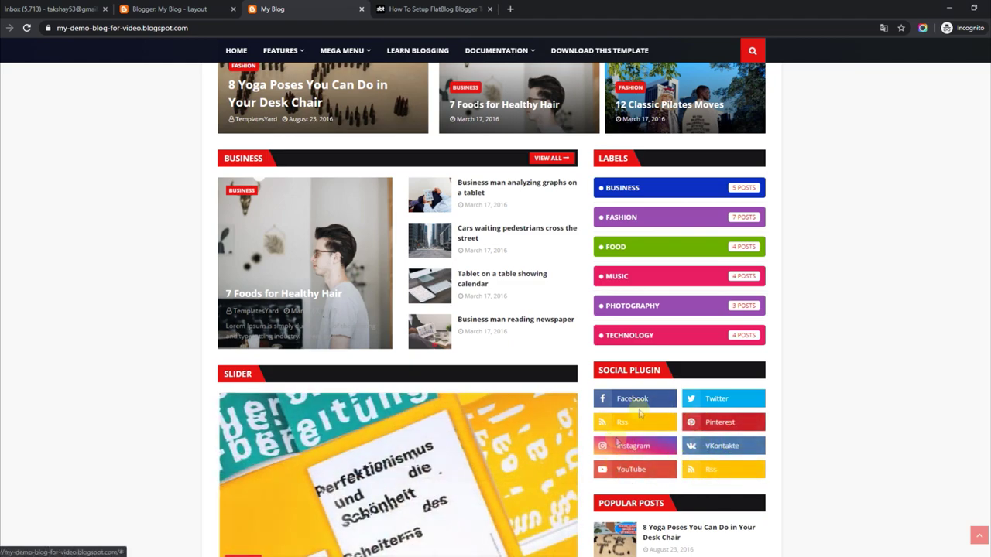
Step: Delete the facebook link from the Social Plugin widget, save it, and reload the live blog to check the sidebar
left_click(224, 7)
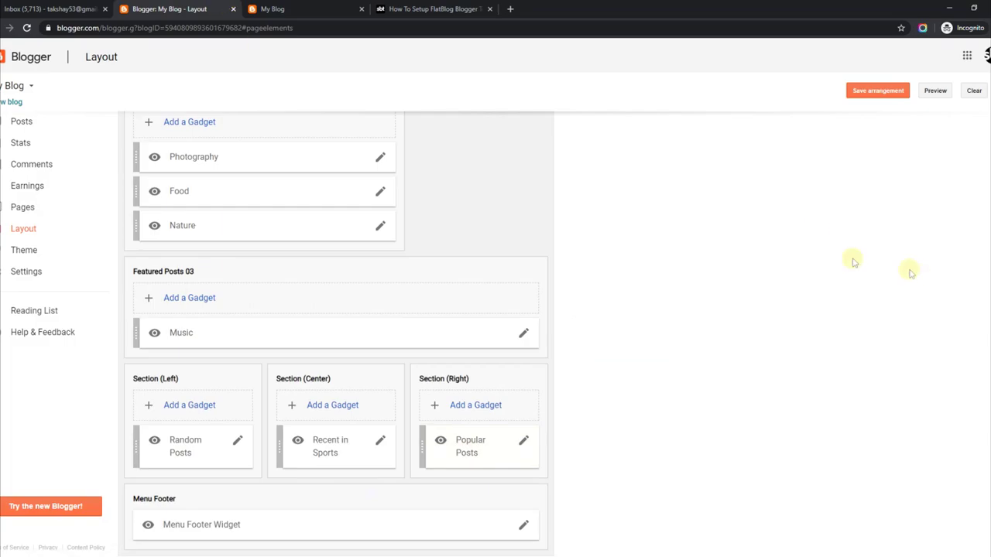
scroll(337, 333, "up", 6)
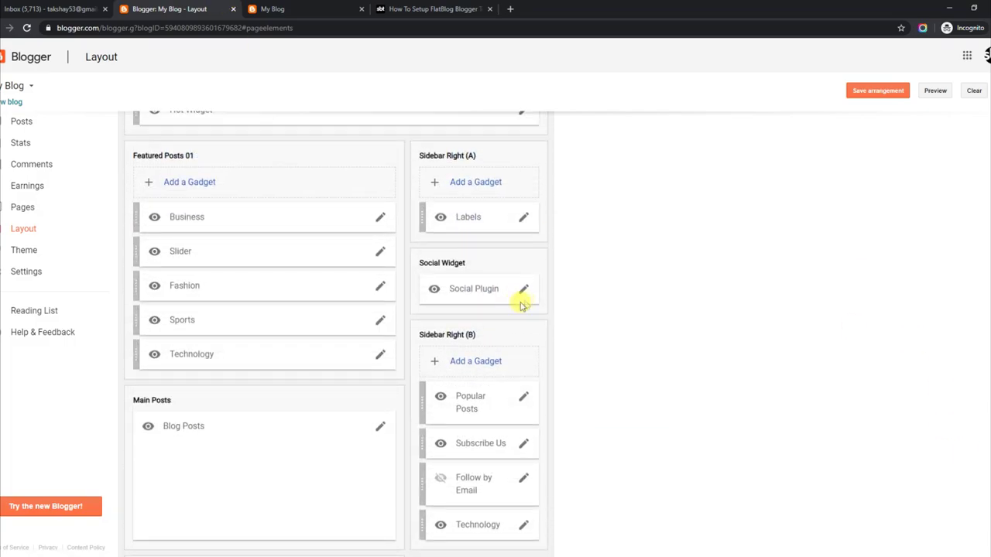
left_click(523, 293)
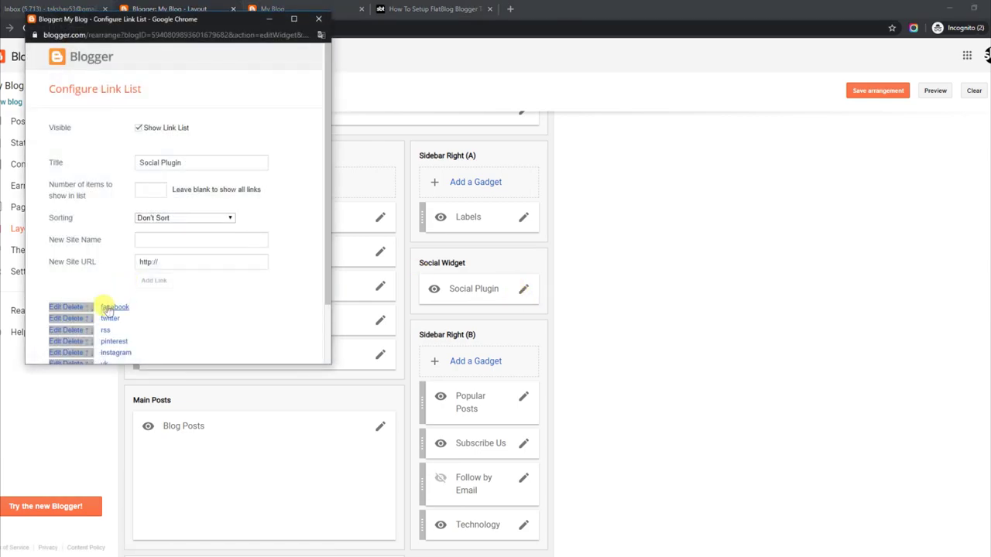
left_click(75, 307)
left_click_drag(325, 261, 327, 329)
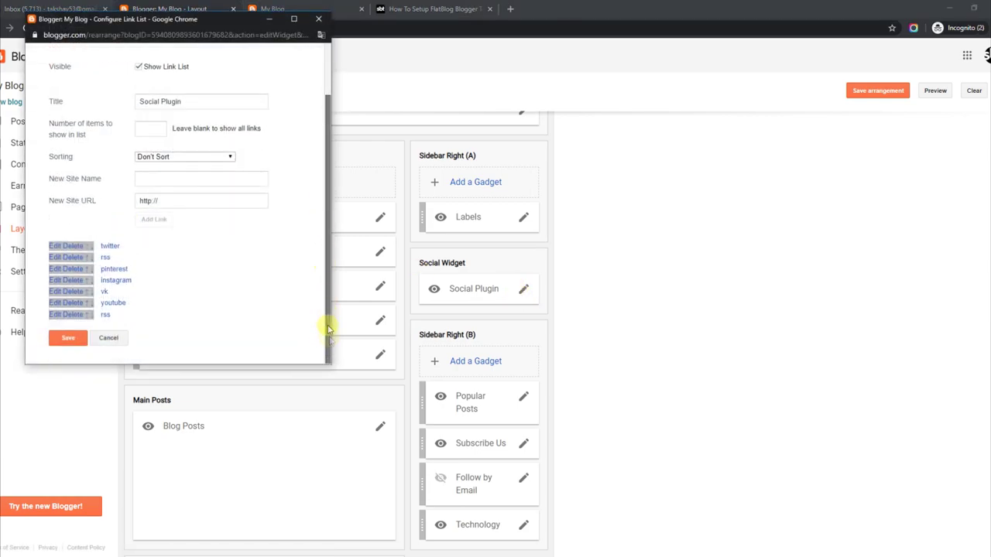
left_click(77, 339)
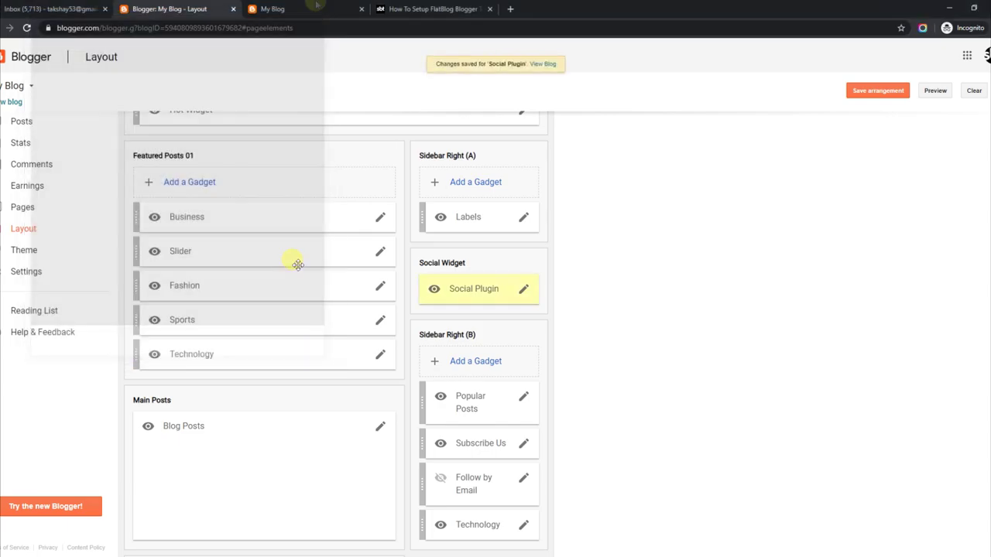
left_click(306, 6)
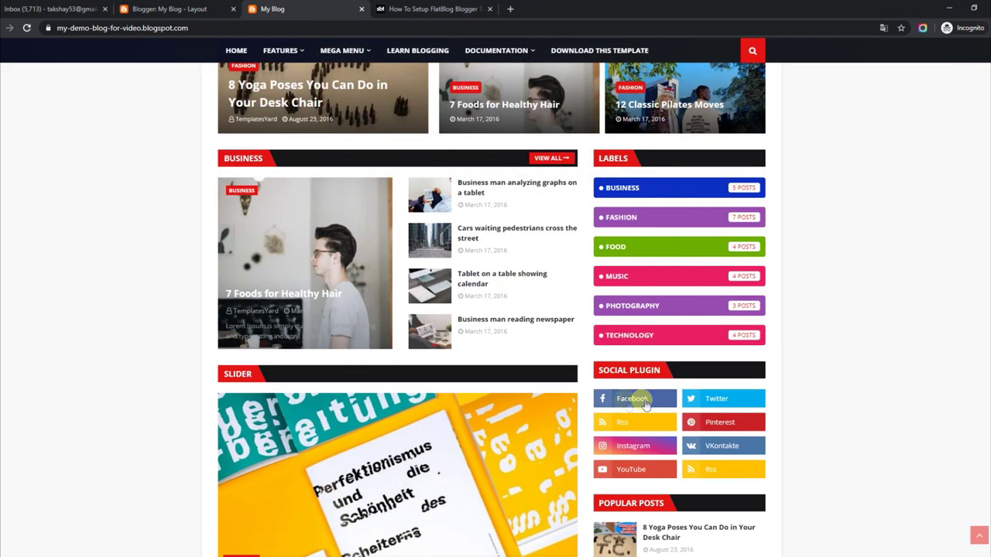
left_click(27, 29)
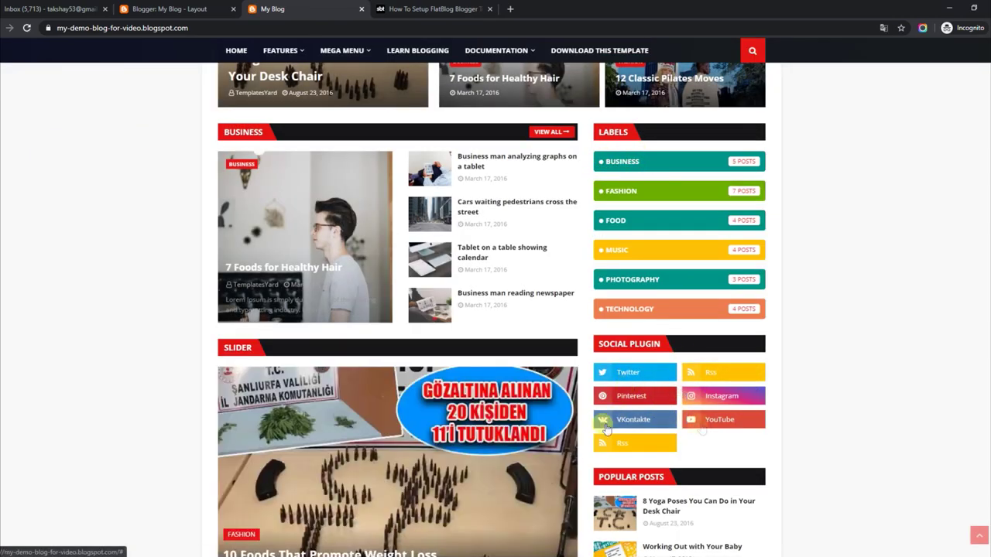
left_click(164, 9)
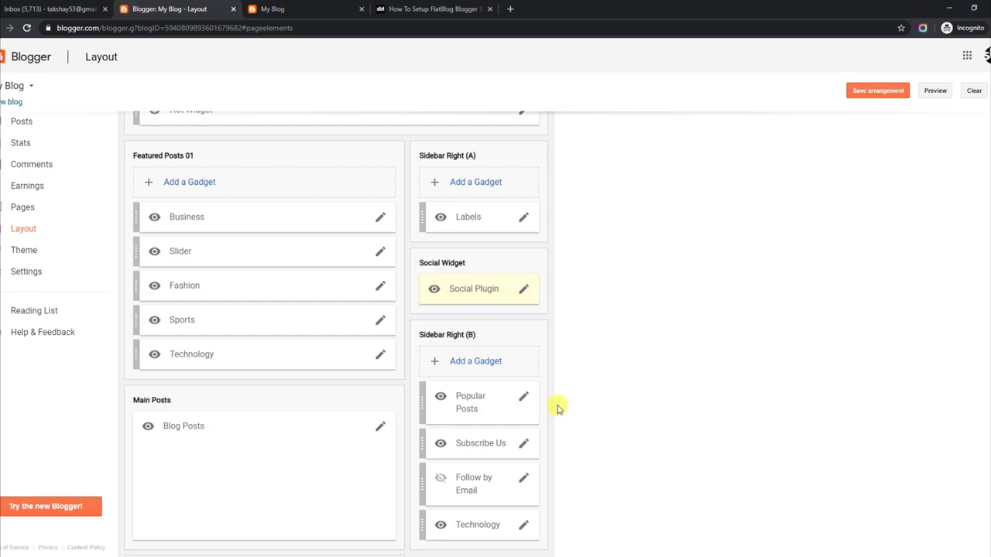
left_click(522, 289)
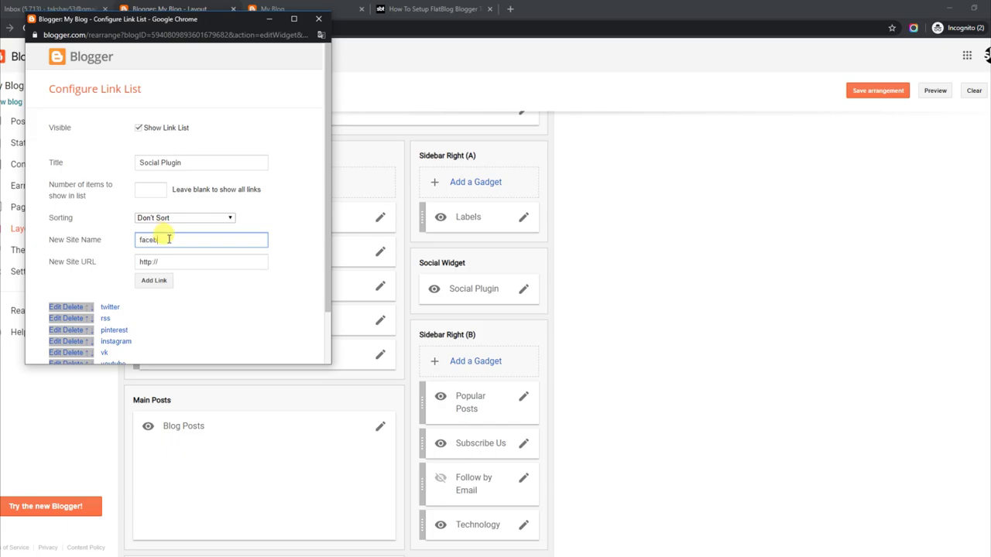
left_click(155, 281)
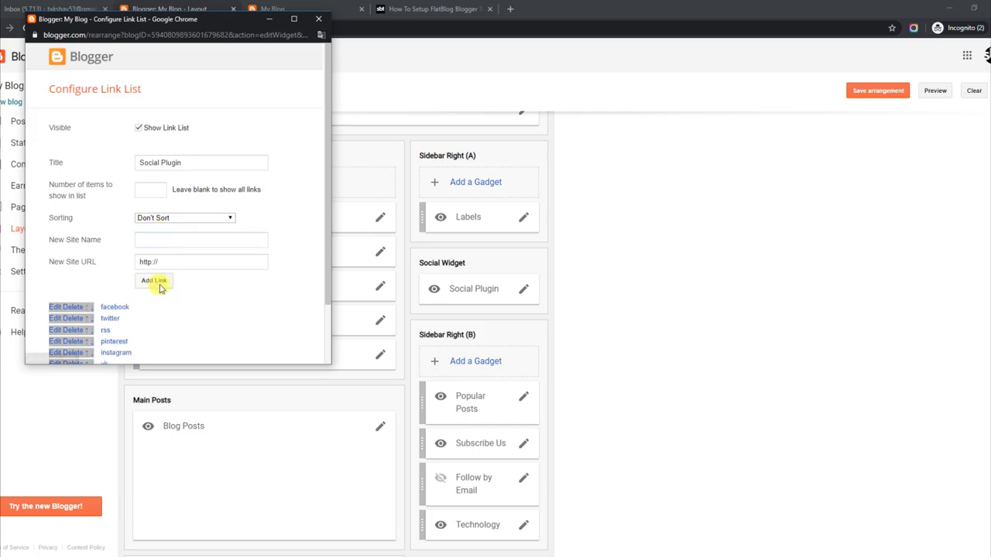
left_click_drag(326, 260, 328, 341)
left_click(68, 337)
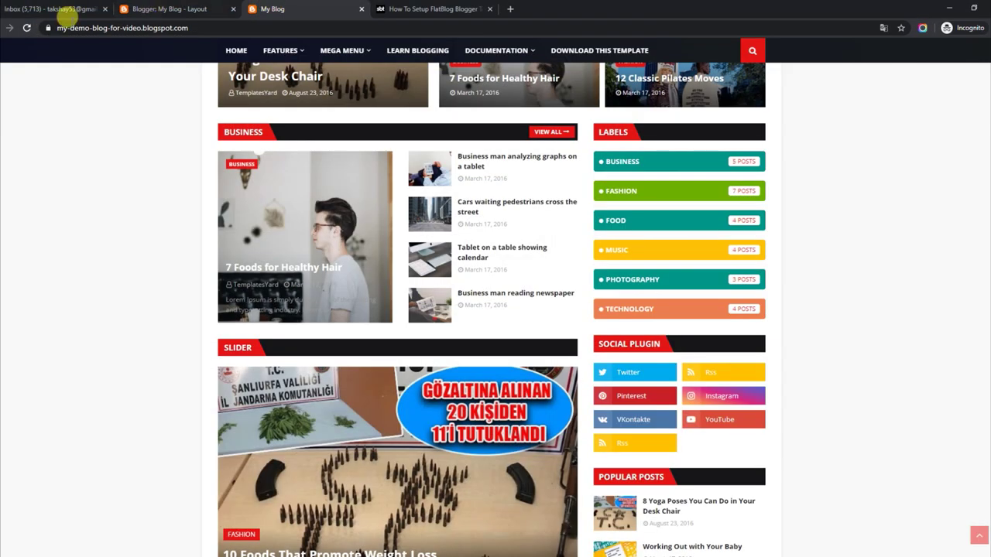
left_click(26, 27)
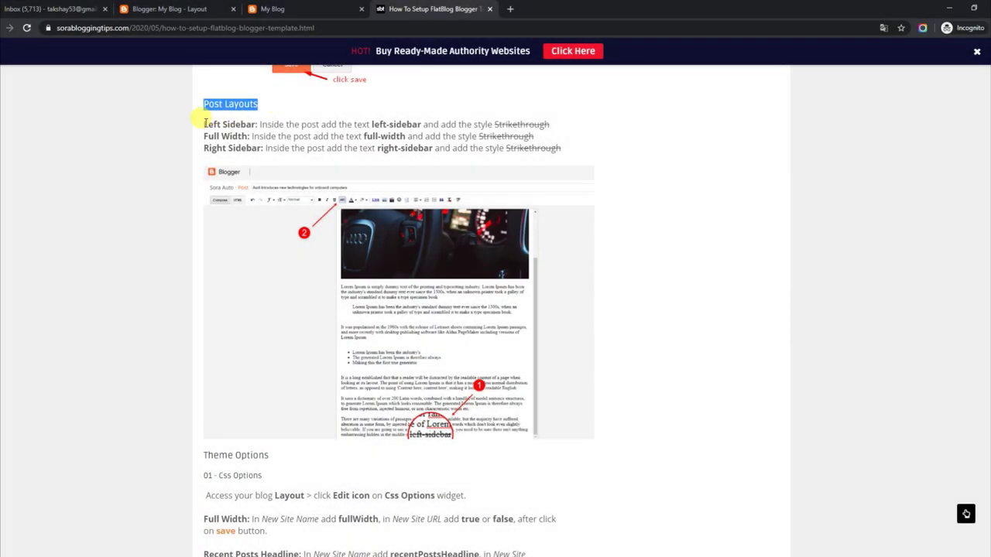
Step: Read the guide's Post Layouts instructions for left-sidebar, full-width and right-sidebar, and return to the top of the live blog
left_click_drag(204, 124, 545, 136)
left_click_drag(205, 147, 545, 147)
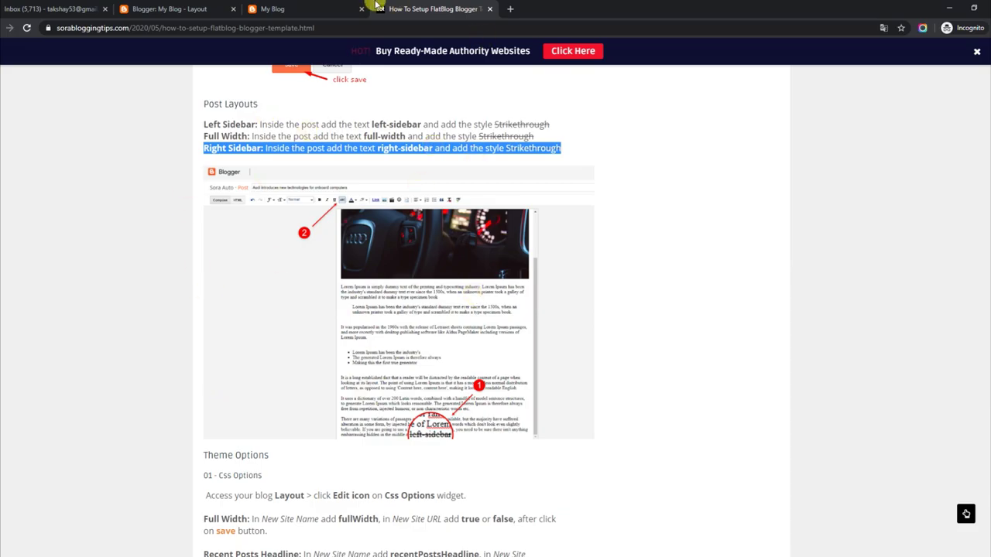
left_click(352, 6)
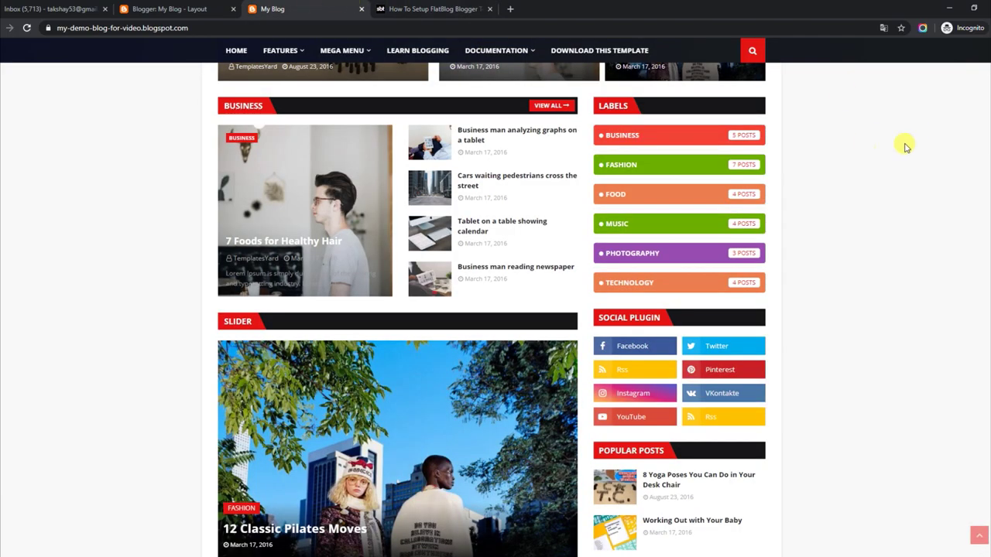
scroll(495, 297, "up", 5)
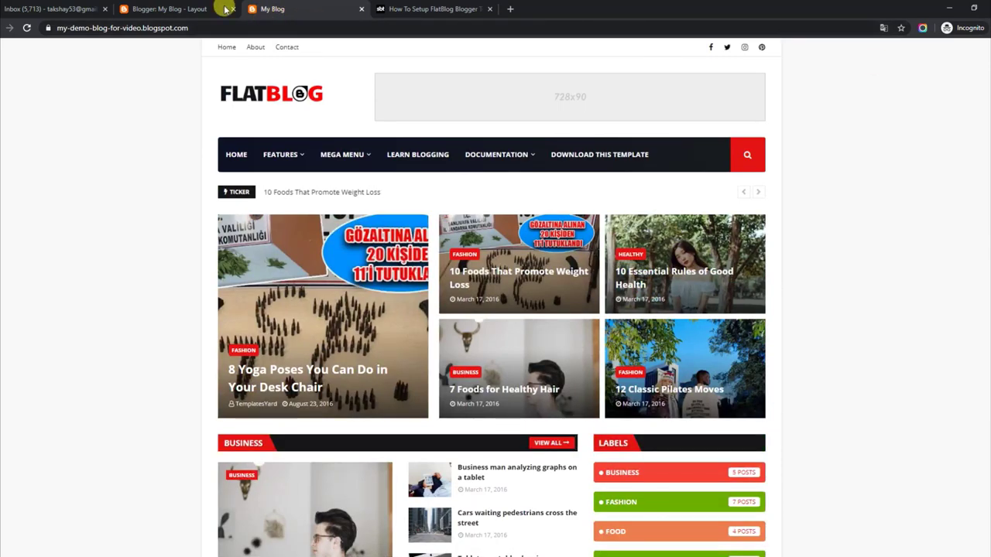
Step: Open the post "Cars waiting pedestrians cross the street" in Compose mode and start a new line after its last paragraph
left_click(199, 6)
left_click(23, 122)
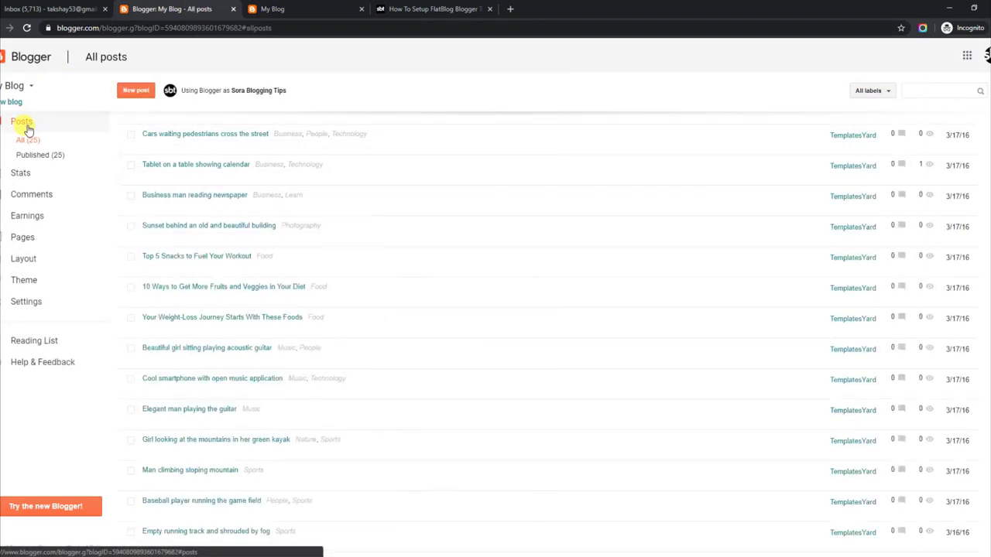
left_click(148, 147)
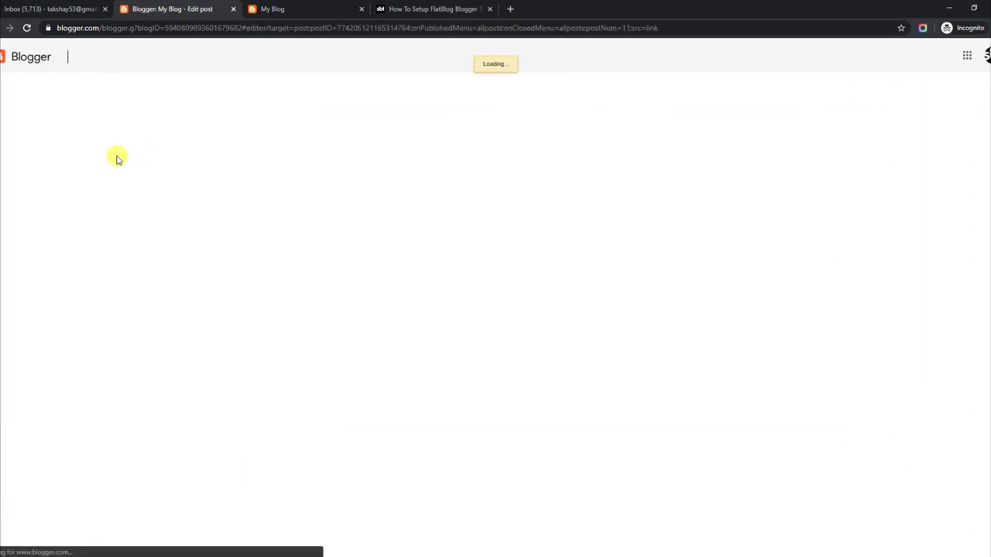
left_click(16, 109)
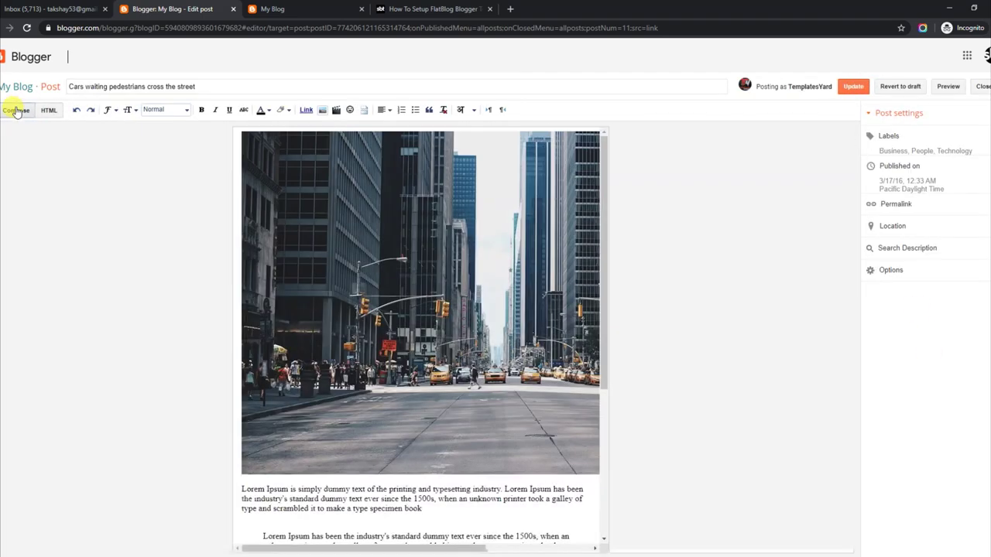
left_click_drag(601, 190, 606, 421)
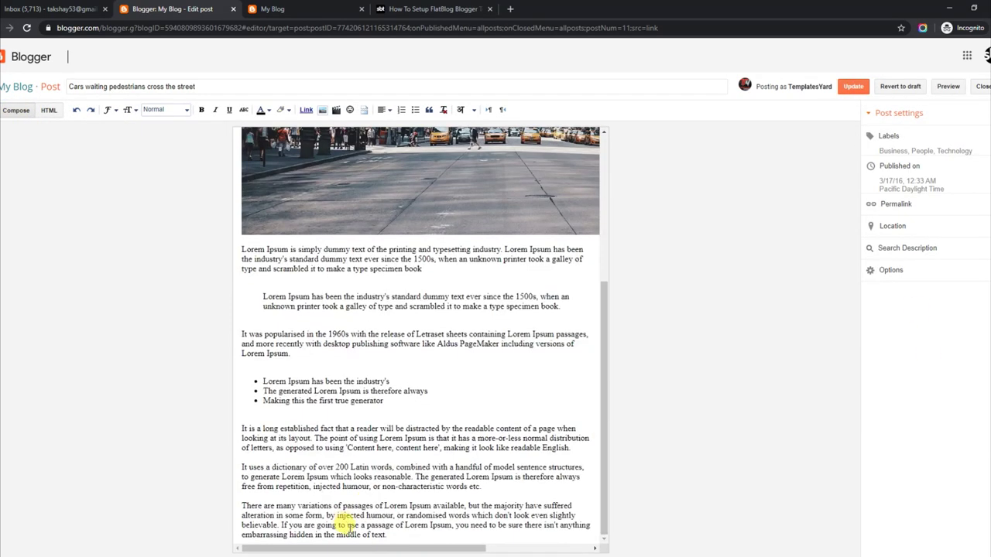
left_click(400, 533)
key("Return")
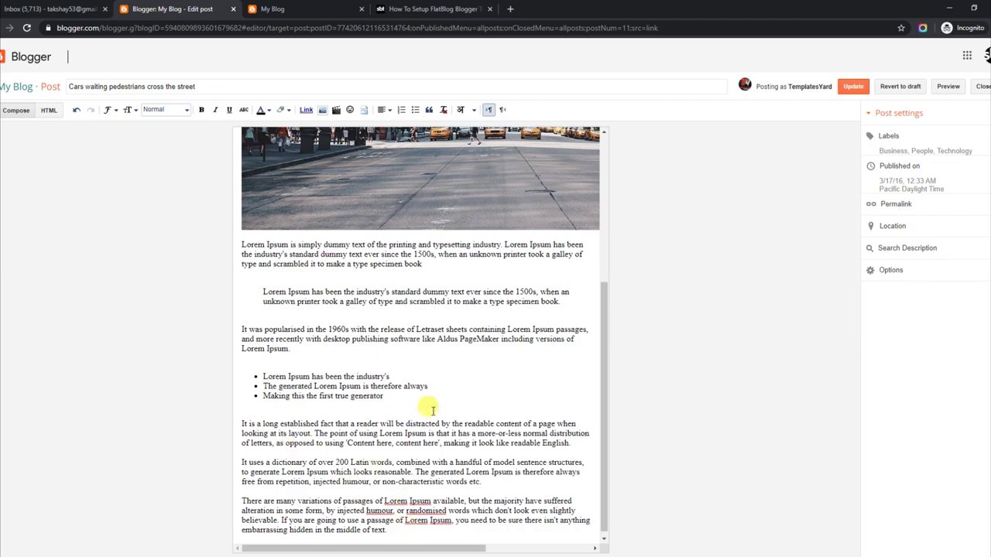
Step: Copy the text left-sidebar from the Post Layouts section of the template guide
left_click(333, 8)
left_click(445, 7)
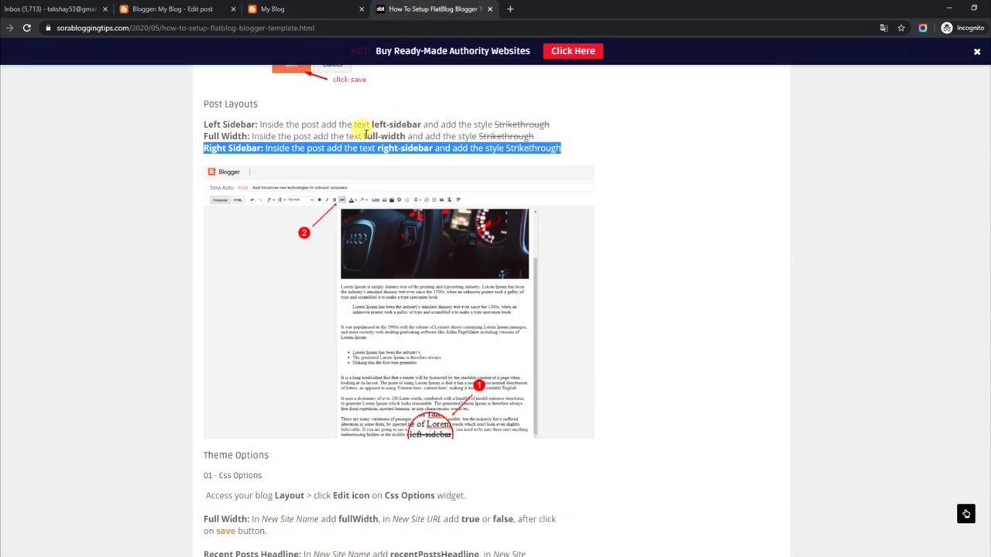
left_click_drag(373, 124, 404, 124)
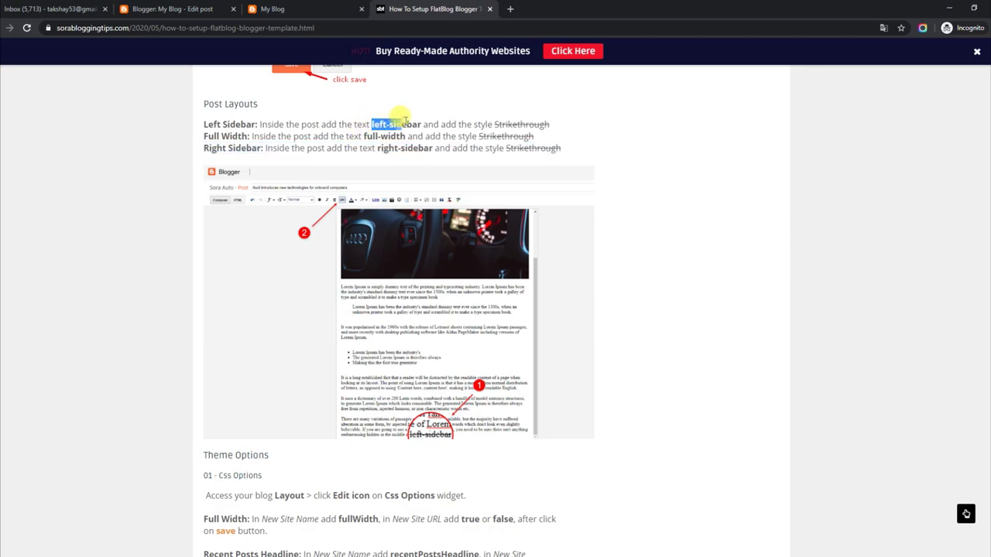
right_click(399, 122)
left_click(421, 128)
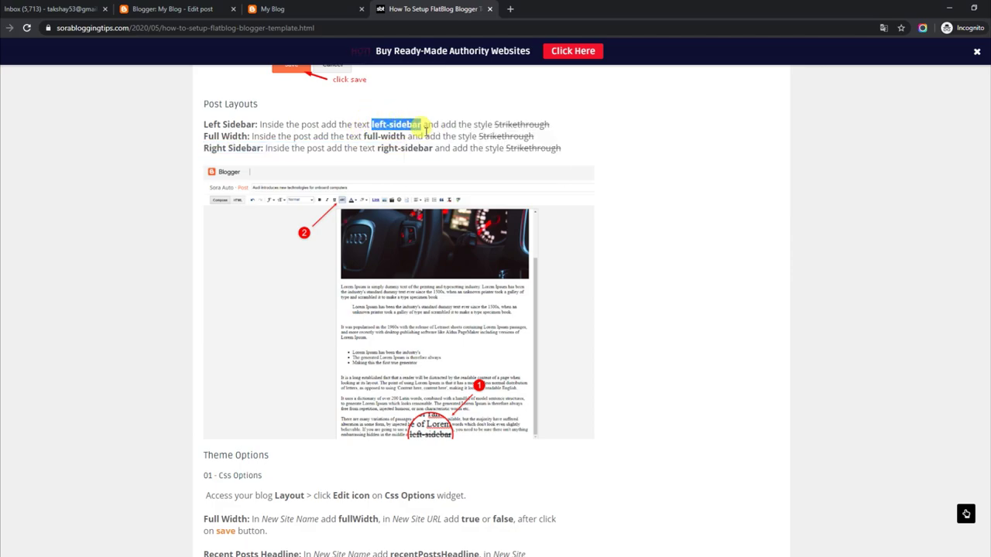
Step: Paste left-sidebar on the last line of the post "Cars waiting pedestrians cross the street", apply strikethrough to it, and update the post
left_click(275, 8)
left_click(209, 7)
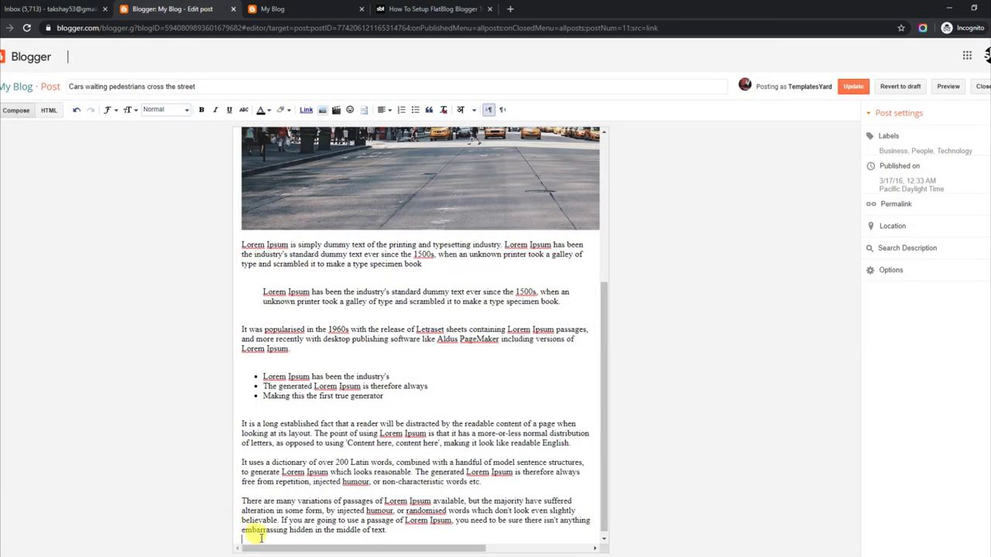
key("ctrl+v")
left_click_drag(292, 538, 276, 538)
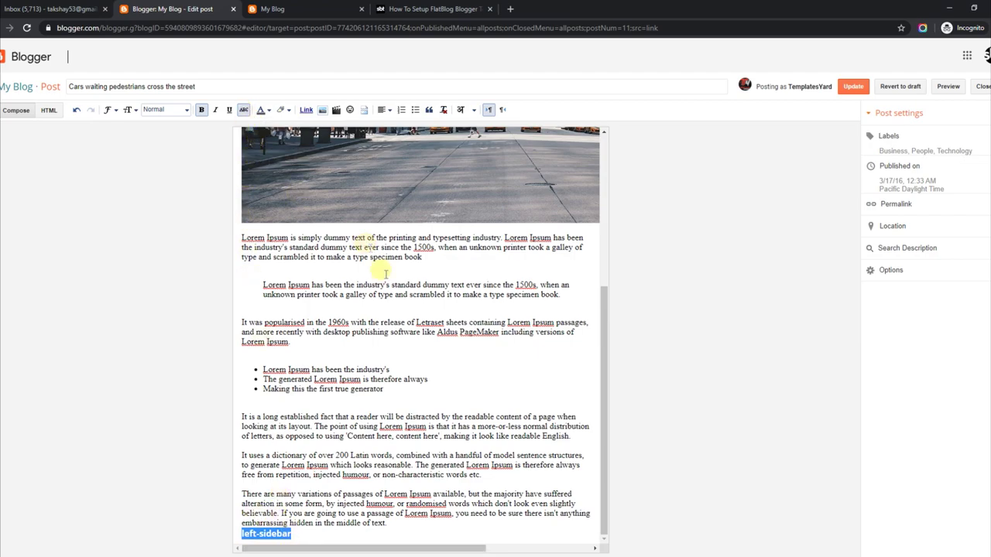
left_click(854, 87)
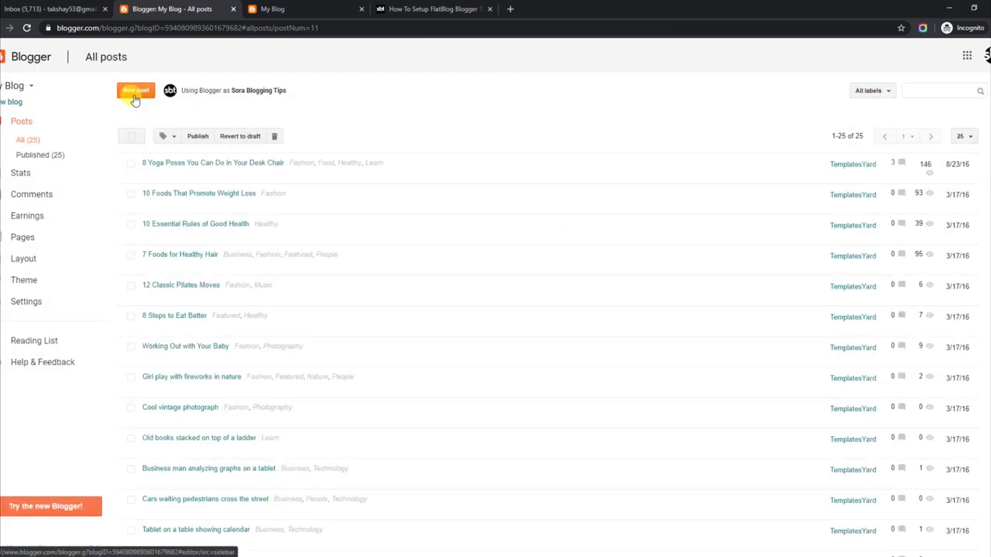
Step: View the post "Cars waiting pedestrians cross the street" on the live blog and check its sidebar layout
left_click(288, 6)
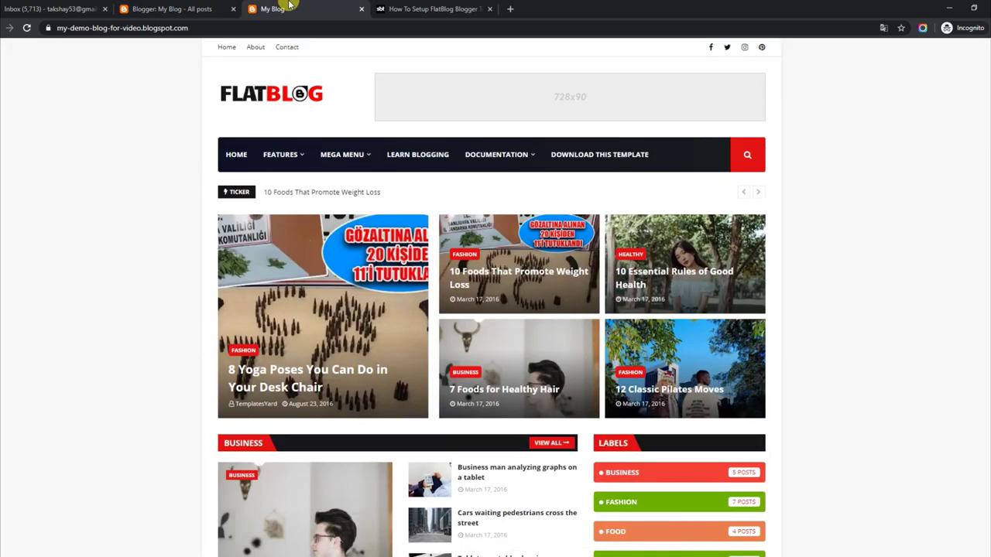
left_click(206, 7)
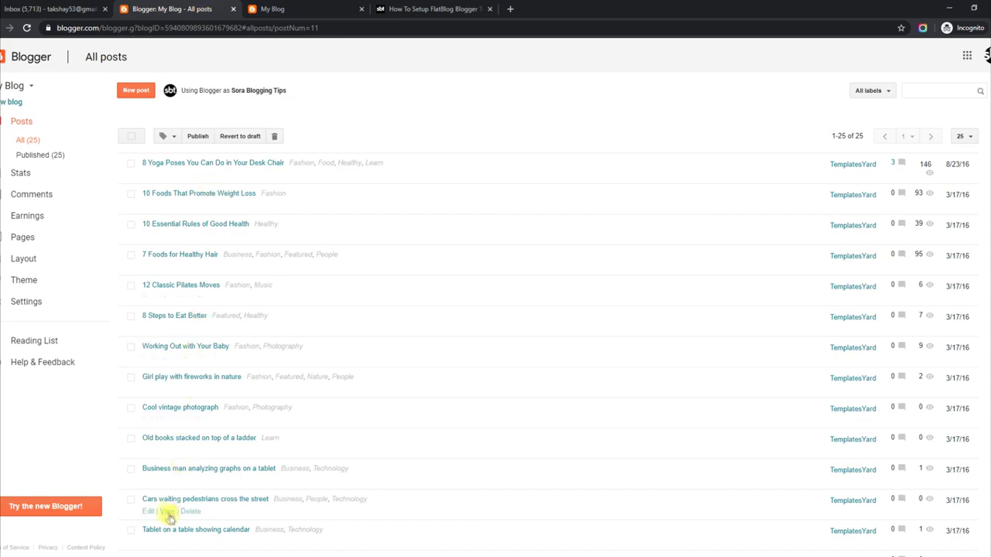
left_click(166, 511)
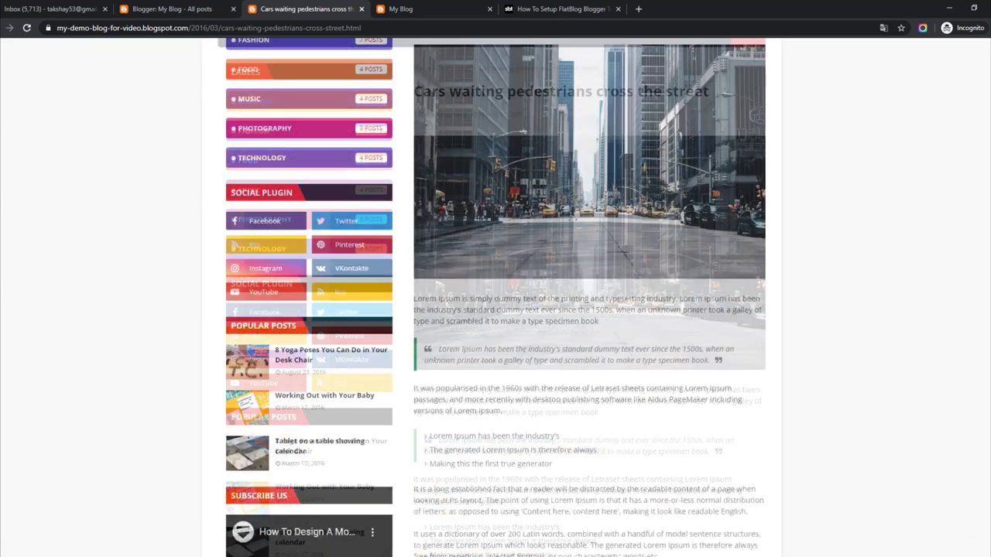
scroll(495, 309, "down", 10)
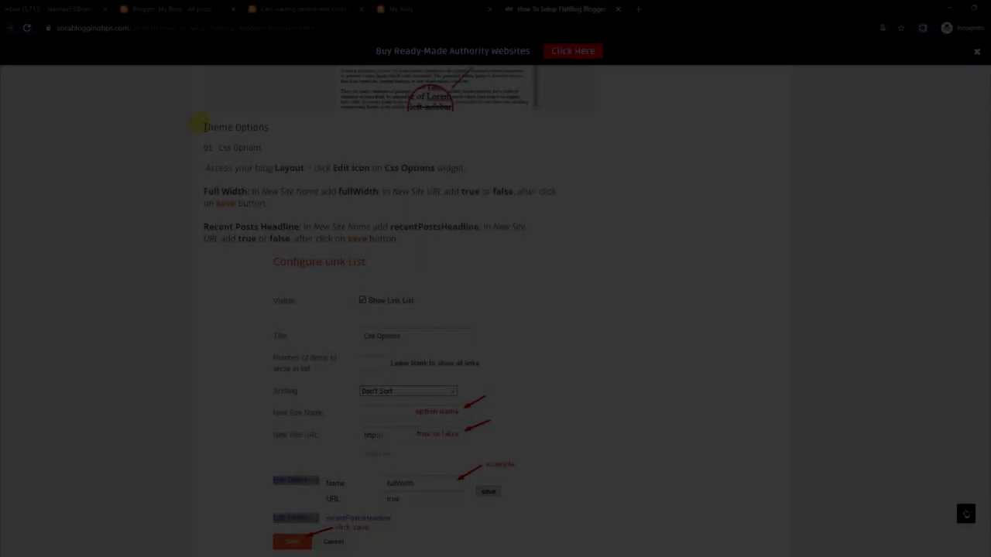
Step: Read the guide's Css Options instructions for the fullWidth and recentPostsHeadline settings
left_click_drag(201, 127, 264, 151)
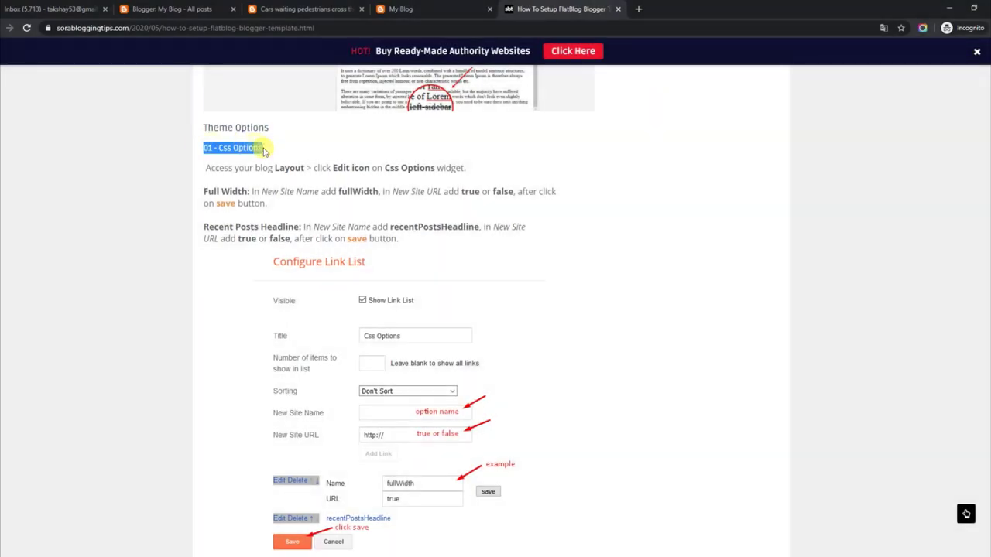
left_click_drag(207, 167, 467, 168)
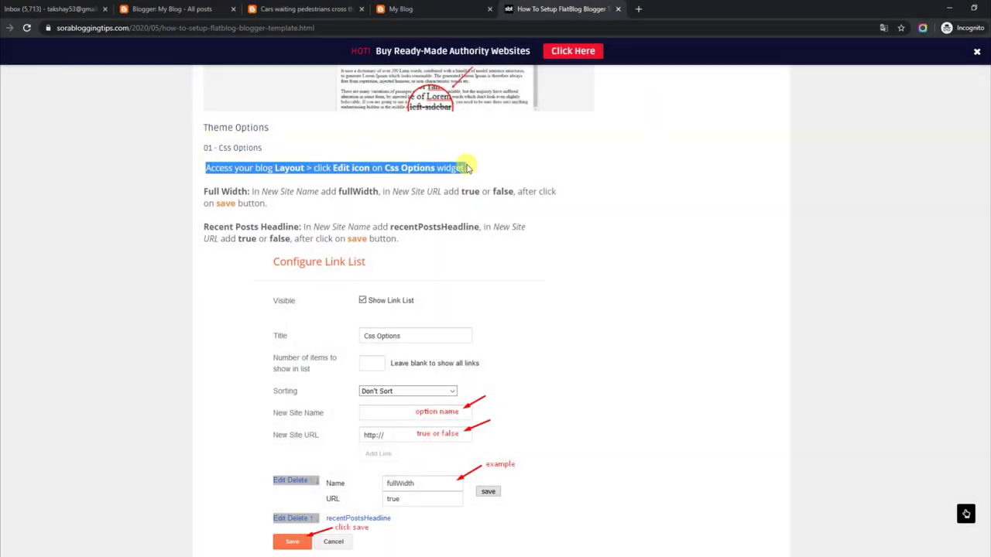
left_click_drag(206, 190, 281, 206)
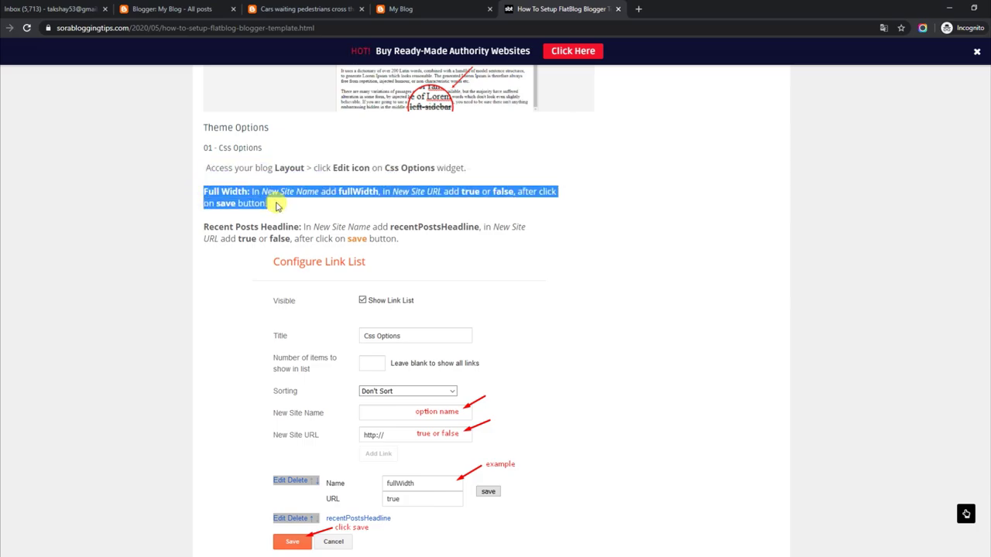
left_click_drag(206, 225, 399, 239)
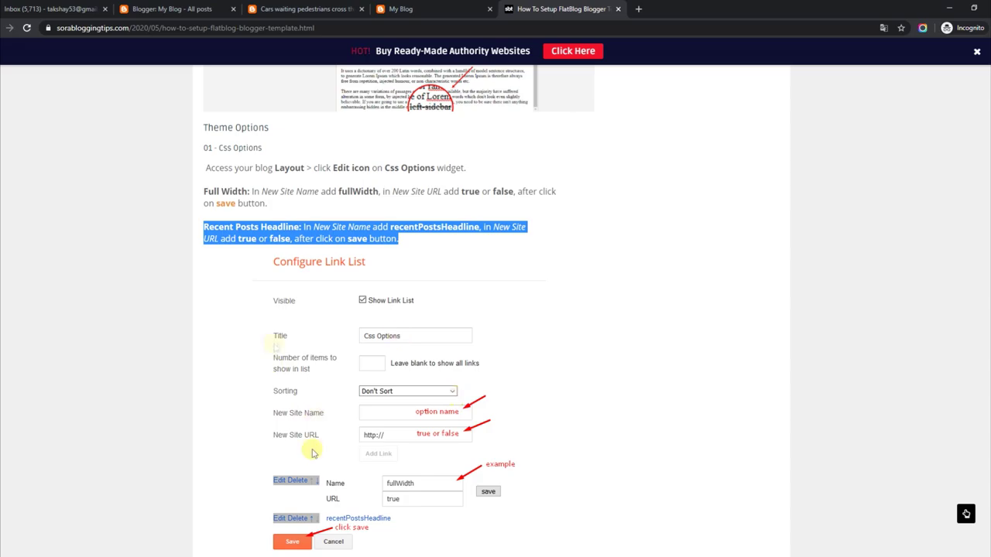
Step: Open the Css Options widget in the blog layout, open its fullWidth and recentPostsHeadline entries for editing, and save the widget
left_click(209, 6)
left_click(38, 257)
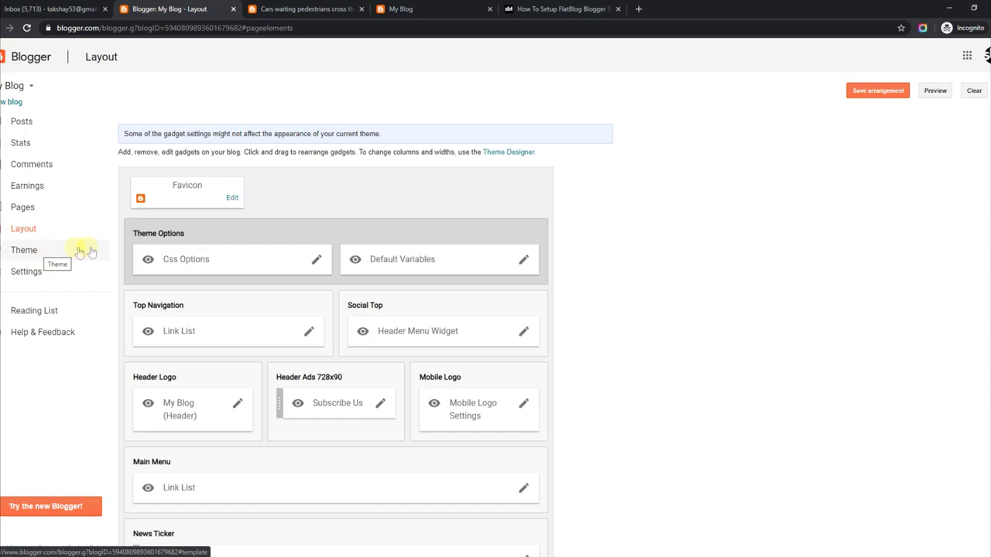
left_click(316, 259)
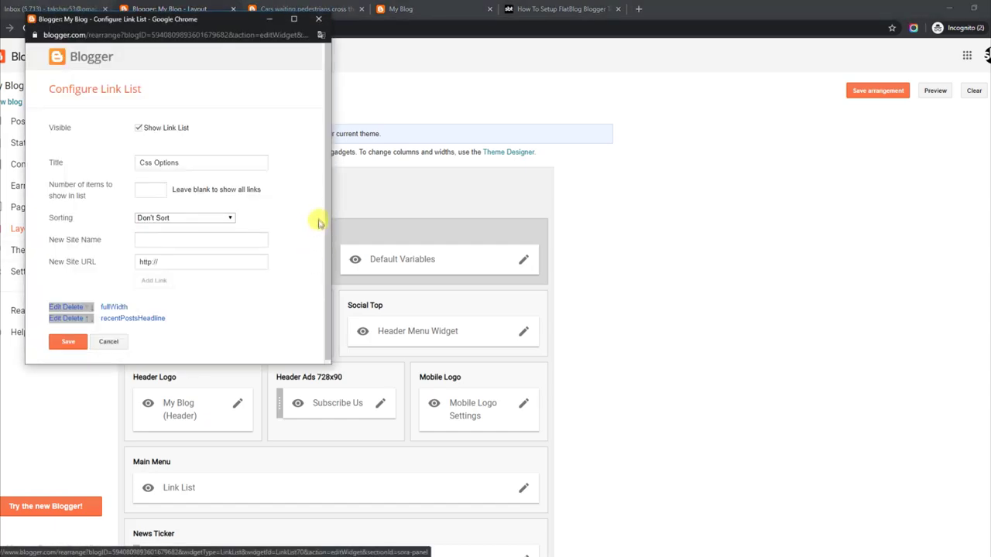
left_click(55, 307)
left_click(187, 325)
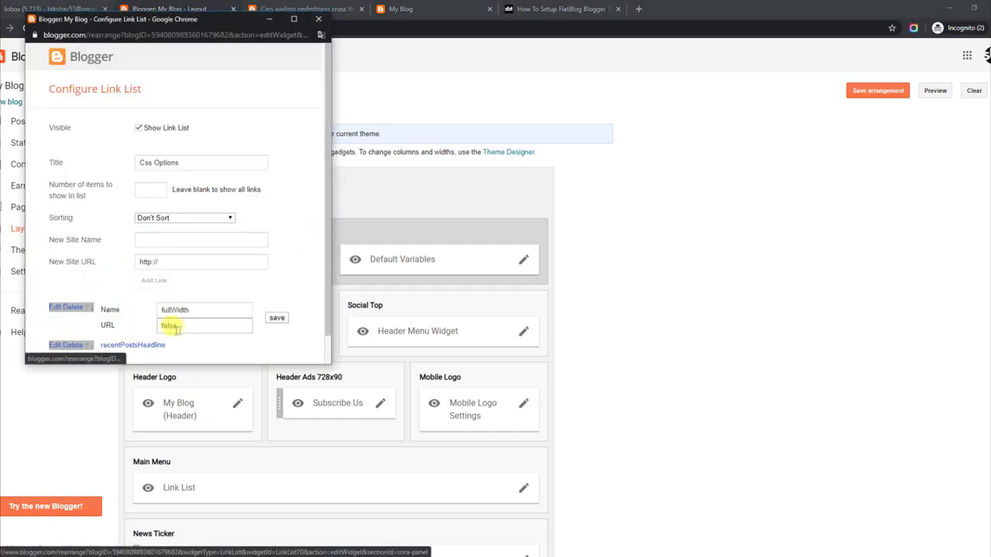
scroll(327, 244, "down", 1)
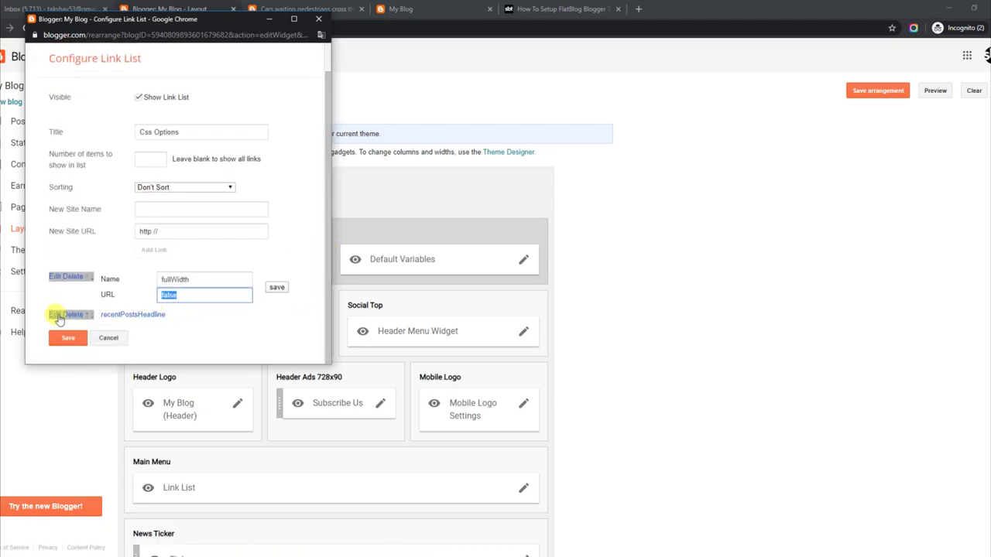
left_click(58, 317)
scroll(327, 310, "down", 2)
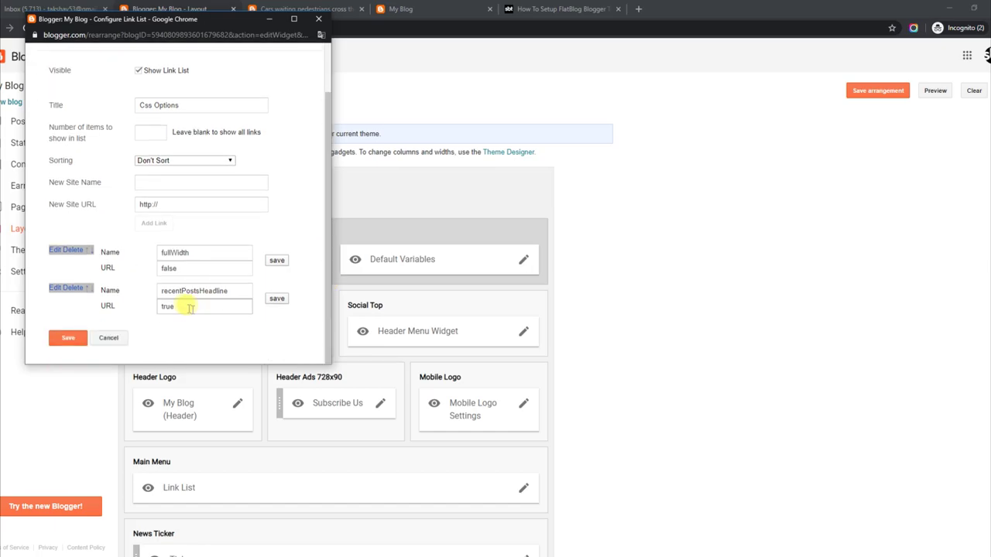
left_click(70, 336)
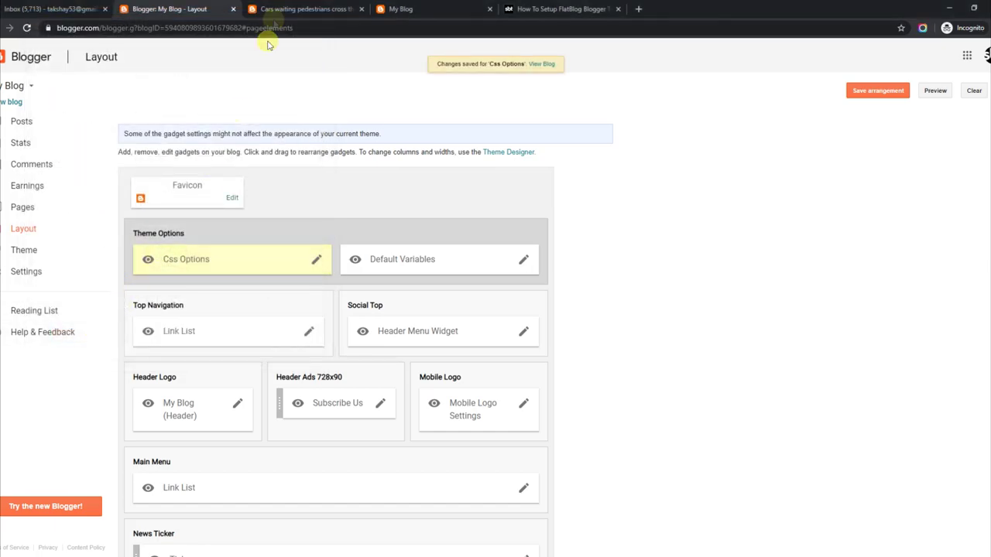
Step: Return to the guide and read the Default Variables instructions, including the Post Per Page setting
left_click(278, 11)
left_click(393, 10)
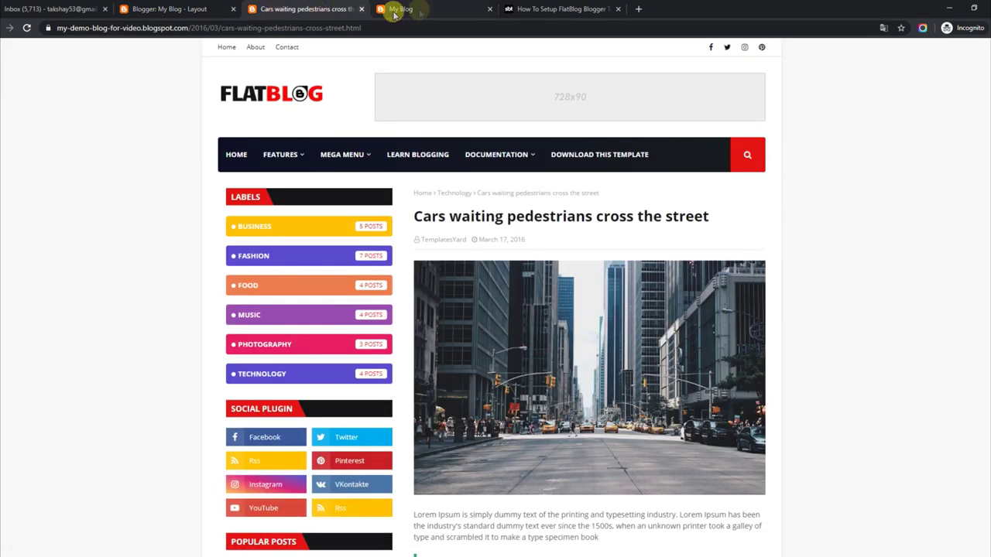
left_click(535, 9)
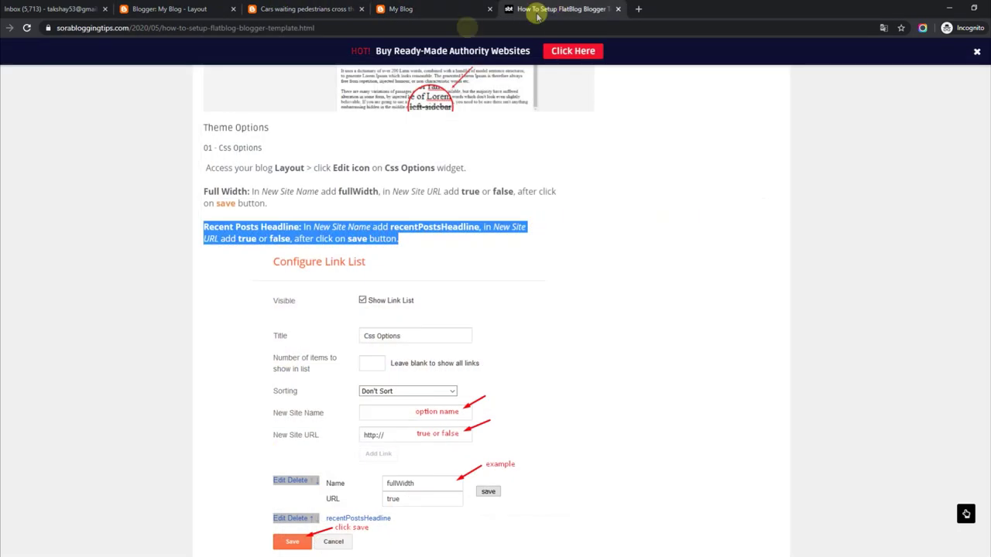
scroll(965, 513, "down", 5)
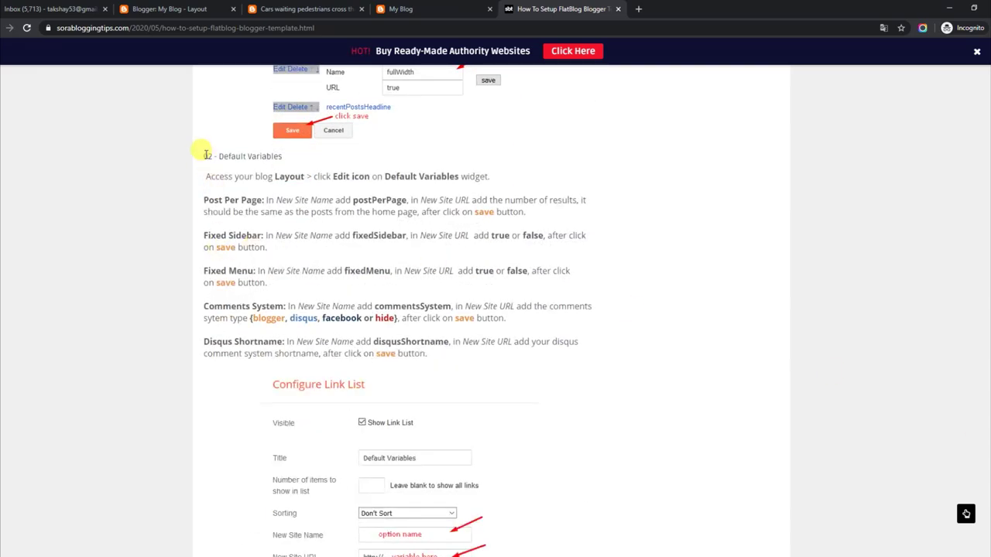
left_click_drag(206, 155, 280, 155)
left_click_drag(207, 175, 493, 176)
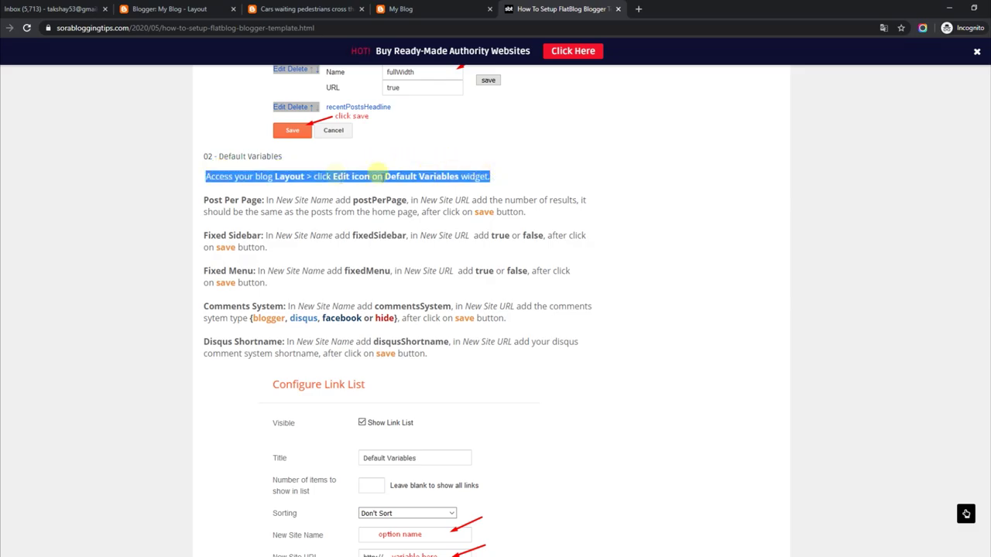
left_click_drag(204, 200, 534, 219)
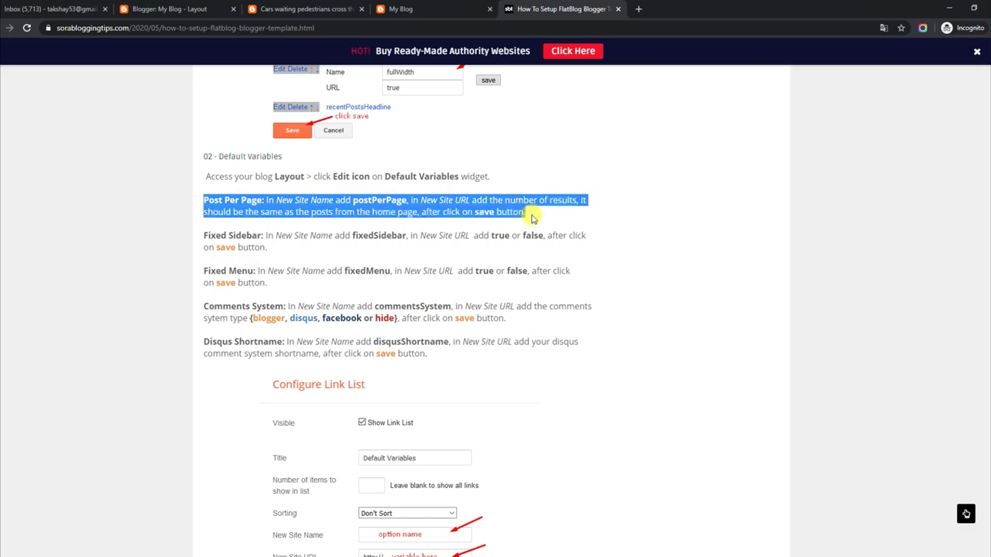
key("ctrl+c")
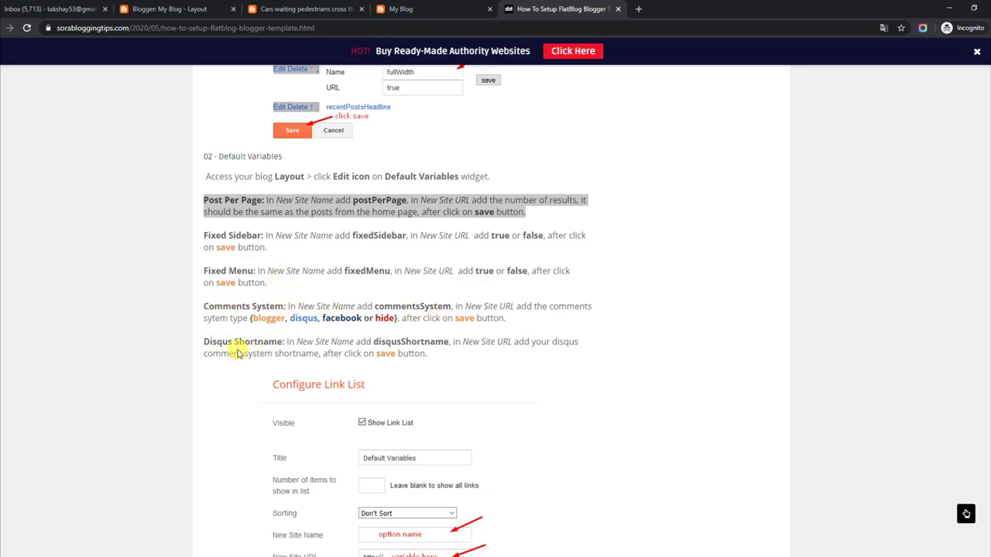
Step: Open the Default Variables widget in the blog layout and open its disqusShortname and commentsSystem entries for editing
left_click(170, 8)
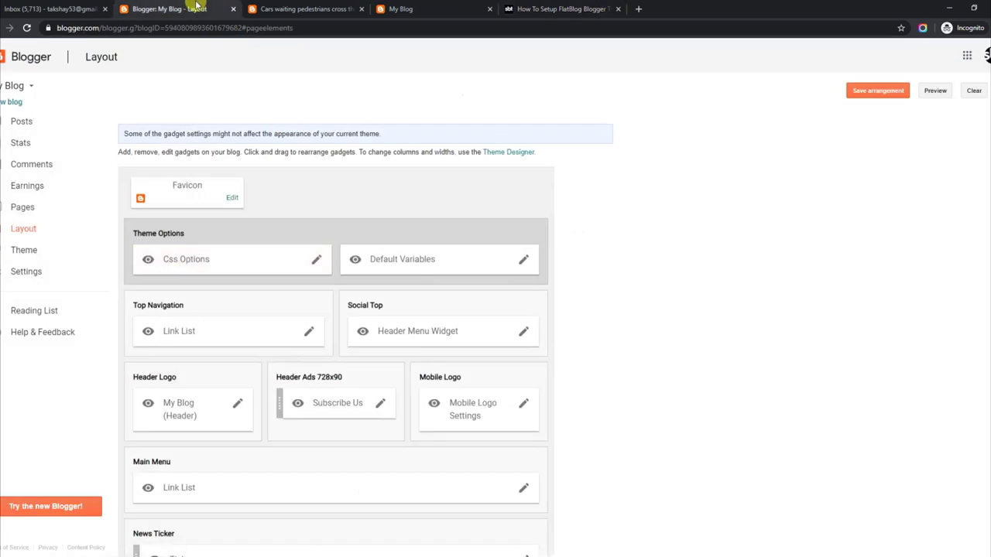
left_click(519, 263)
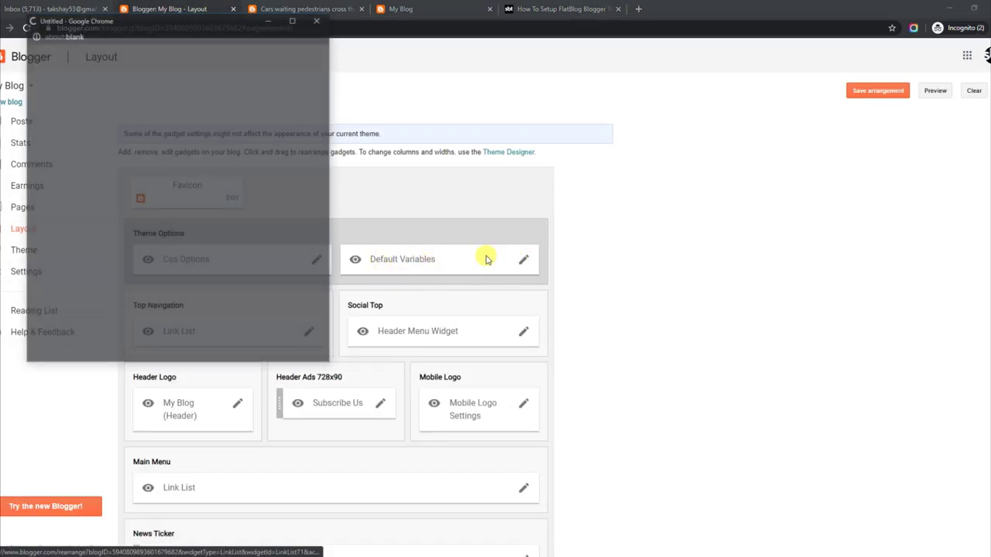
left_click(56, 307)
scroll(320, 265, "down", 1)
left_click_drag(232, 261, 159, 261)
left_click(59, 280)
scroll(327, 277, "down", 1)
left_click_drag(196, 267, 113, 278)
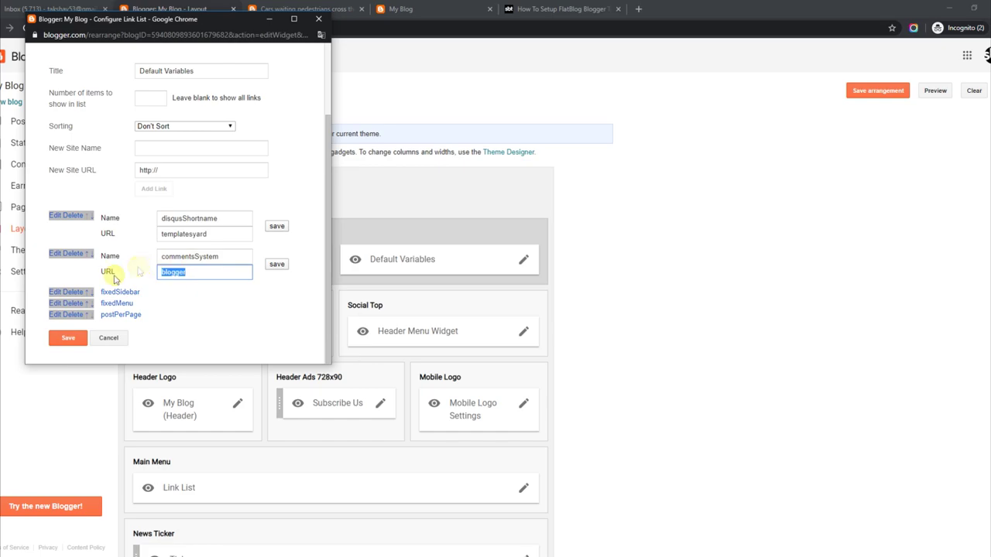
Step: Open the fixedSidebar and fixedMenu entries of the Default Variables widget for editing
left_click(52, 293)
scroll(324, 271, "down", 1)
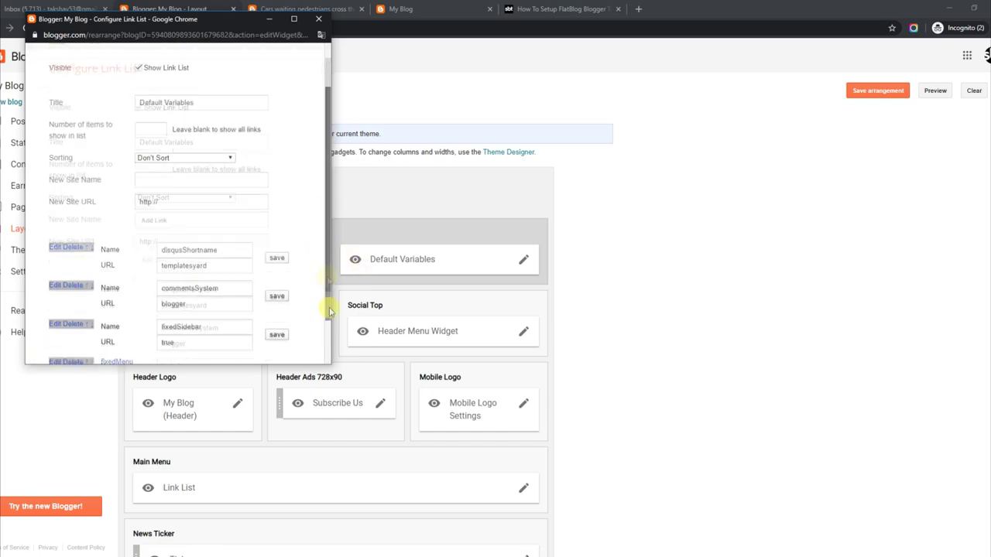
left_click_drag(190, 290, 150, 288)
left_click(65, 304)
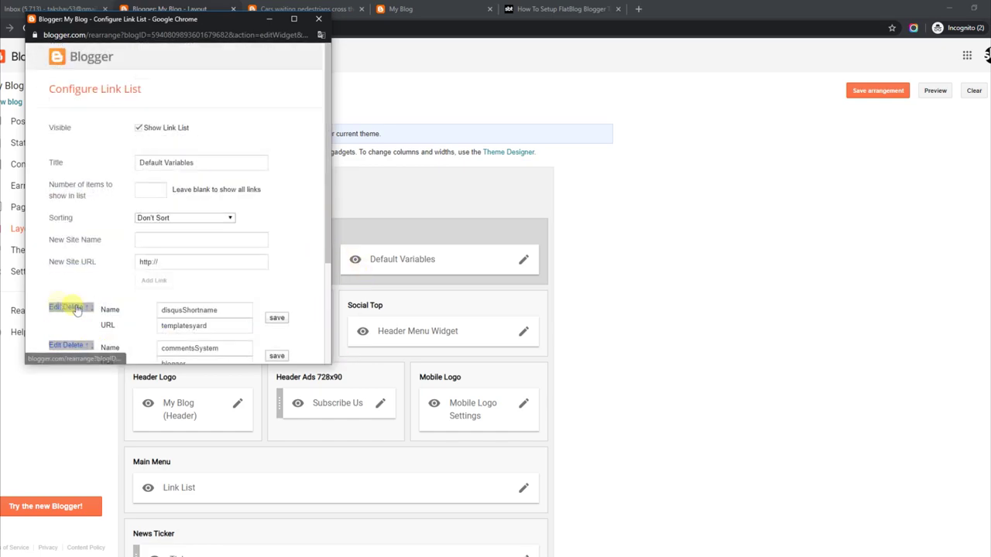
scroll(326, 245, "down", 3)
left_click(172, 295)
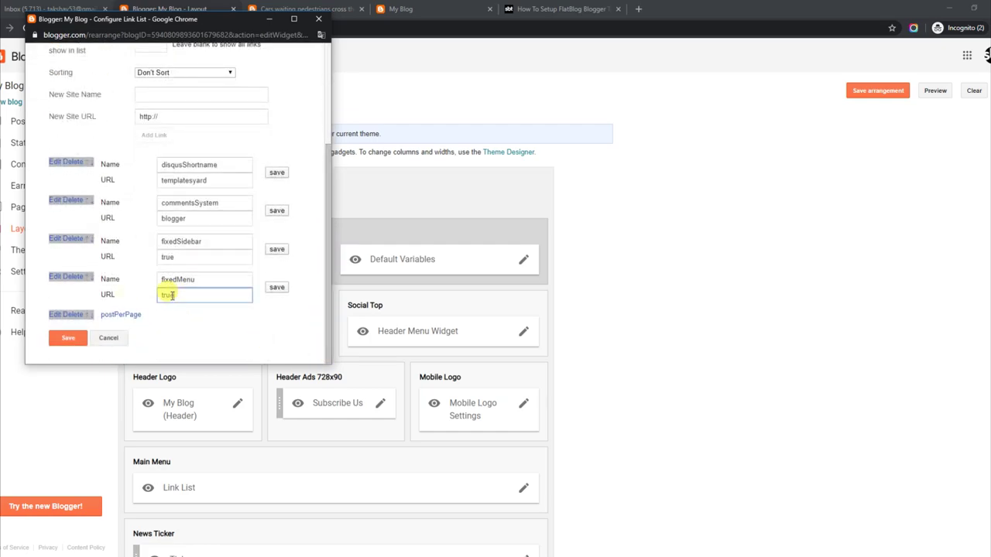
Step: Open the postPerPage entry for editing, save the Default Variables widget, and reload the live blog page
left_click(57, 317)
scroll(327, 243, "down", 5)
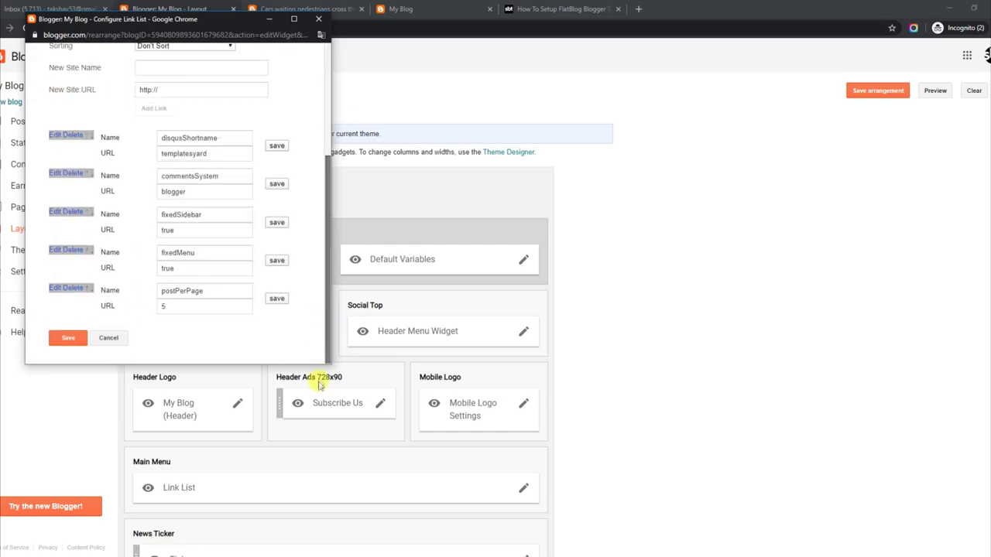
left_click(172, 305)
left_click(68, 338)
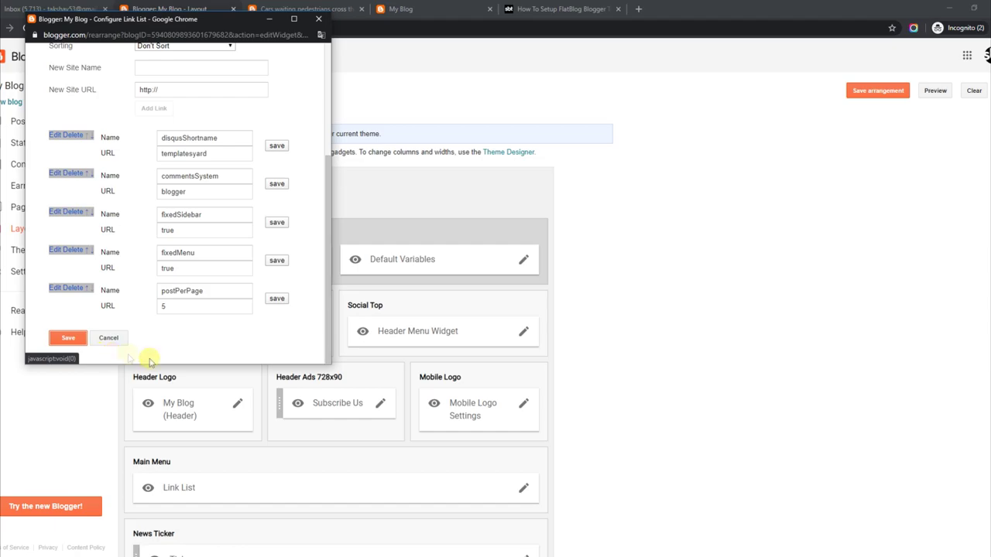
left_click(305, 8)
key("F5")
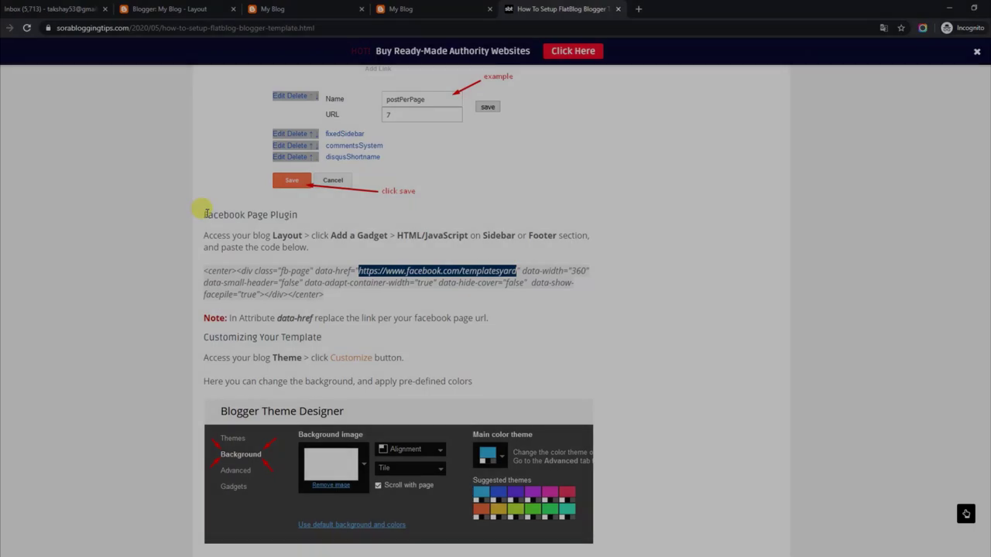
Step: Read the guide's Facebook Page Plugin instructions and highlight the embed code
left_click_drag(204, 215, 288, 214)
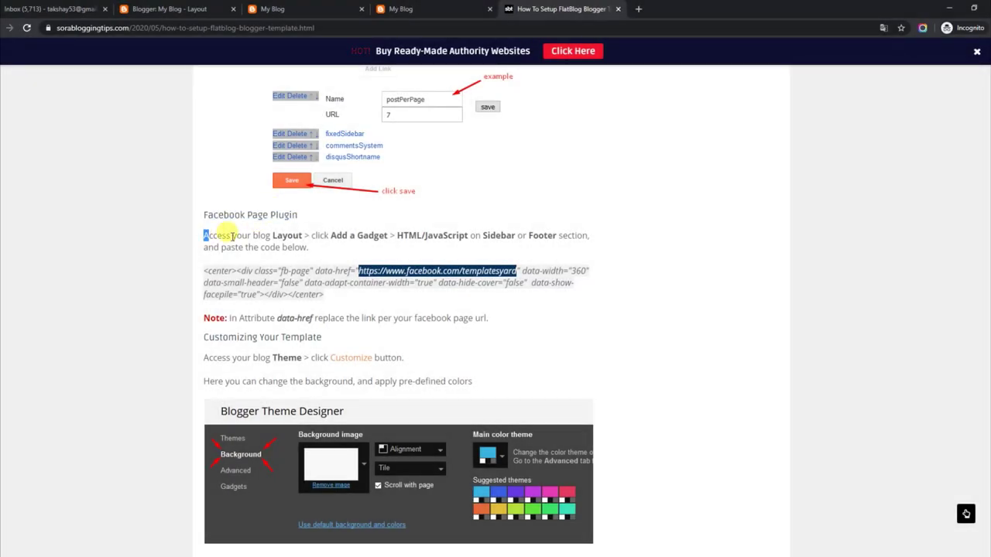
left_click_drag(230, 235, 324, 251)
left_click_drag(205, 271, 326, 300)
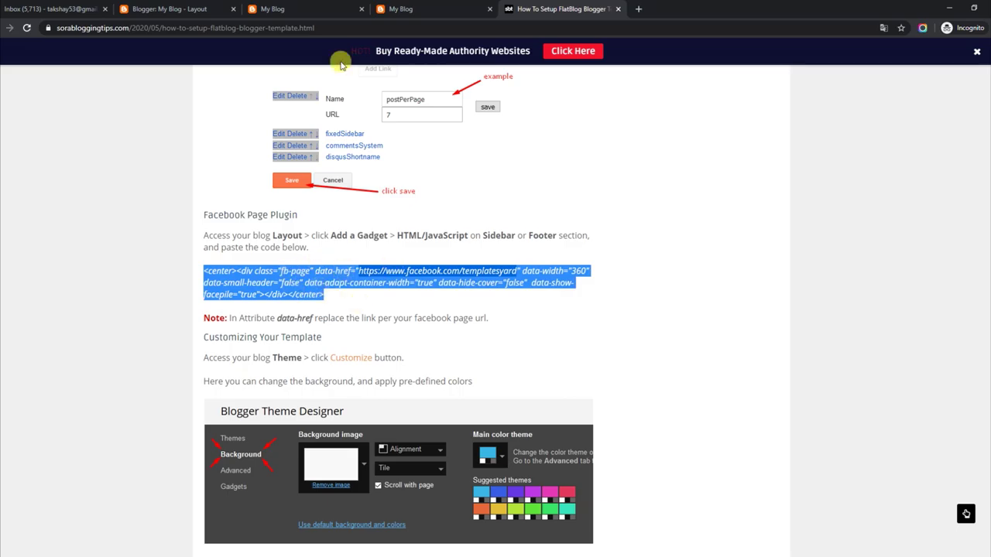
Step: Look through the live blog's home page, checking its post sections and sidebar widgets
left_click(263, 7)
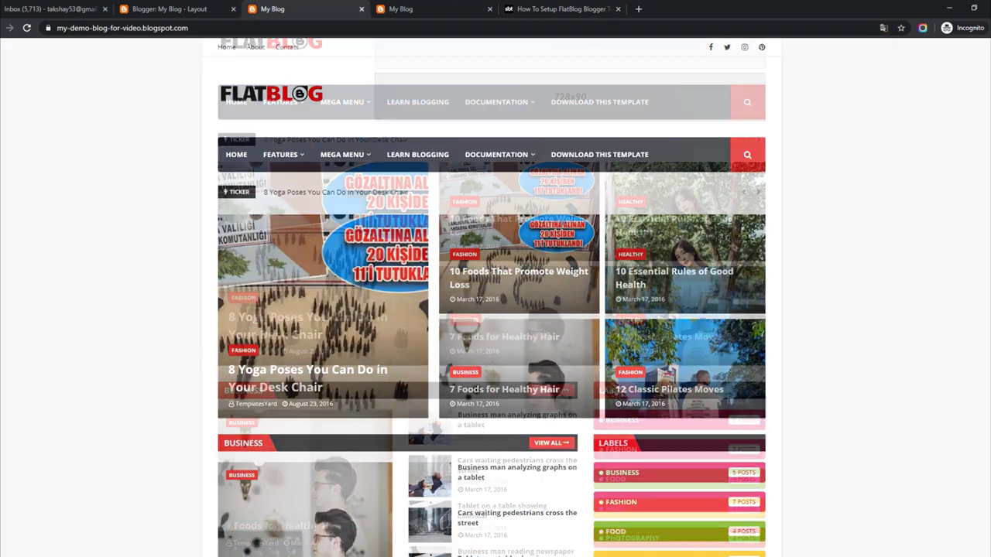
scroll(492, 310, "down", 5)
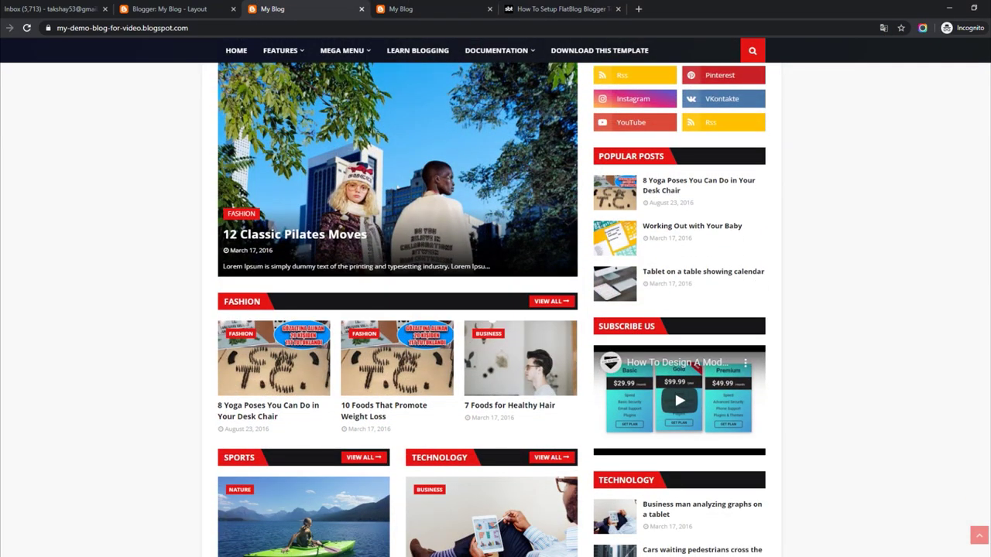
scroll(397, 310, "down", 10)
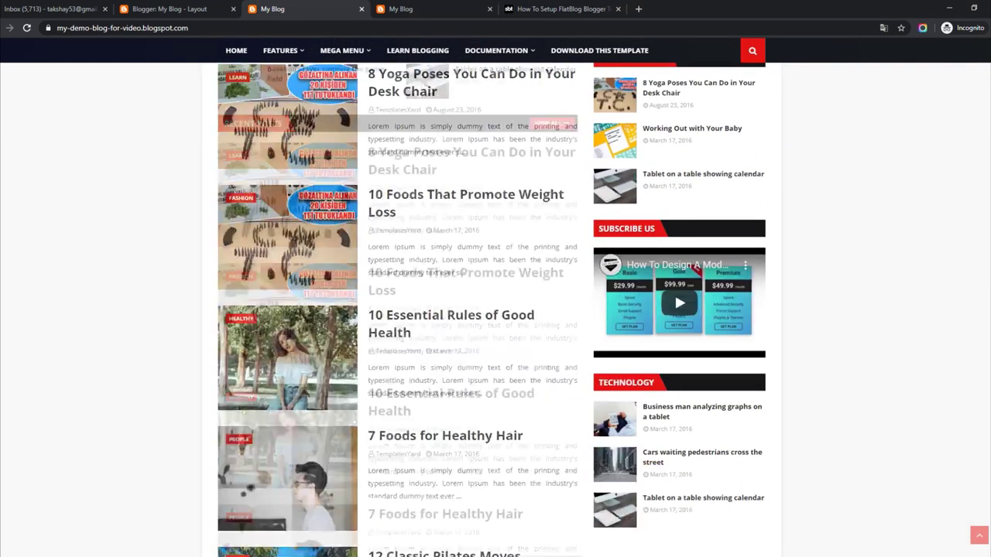
scroll(397, 310, "up", 10)
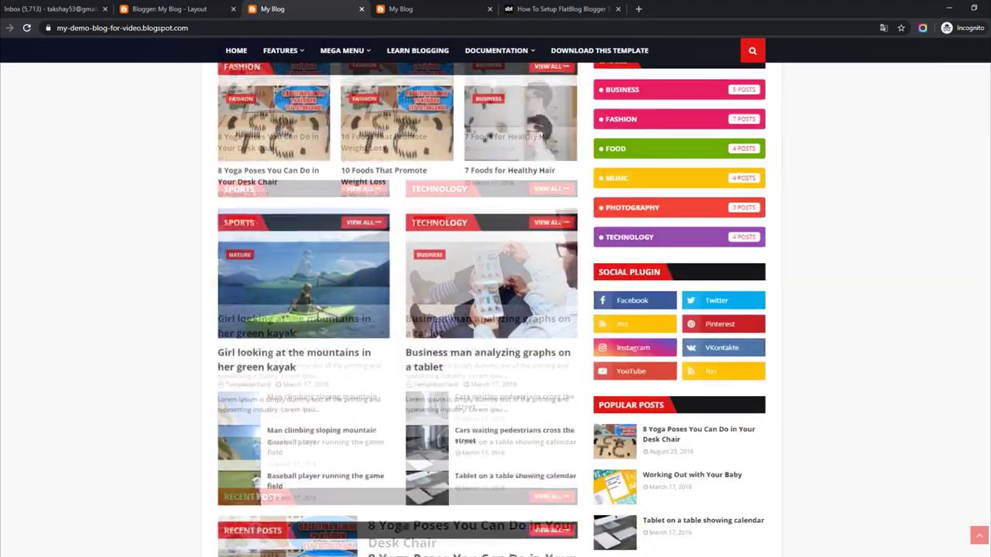
scroll(495, 309, "up", 3)
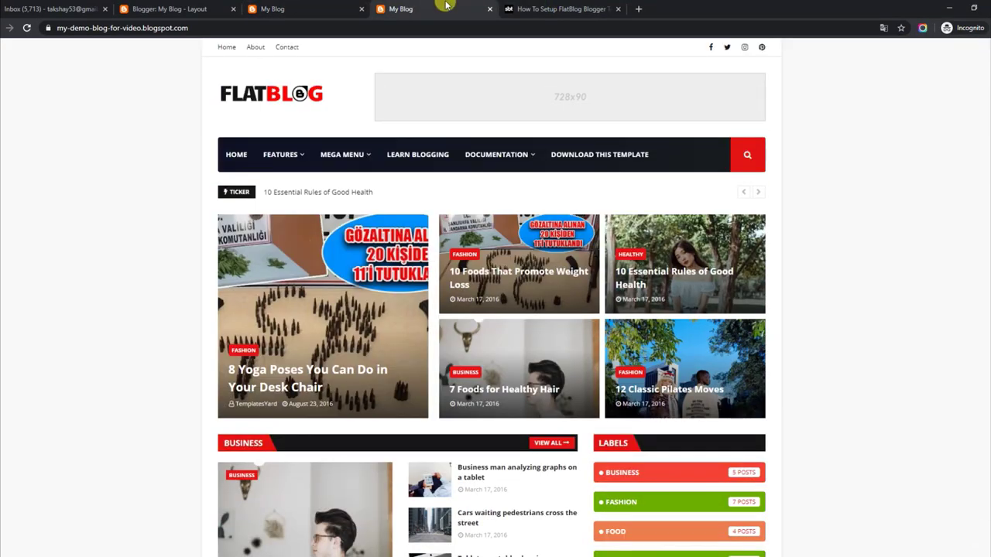
Step: Return to the guide and copy the Facebook Page Plugin embed code
left_click(557, 9)
right_click(276, 275)
left_click(295, 284)
Step: Add an HTML/JavaScript gadget to the Sidebar Right (B) section of the blog layout
left_click(161, 11)
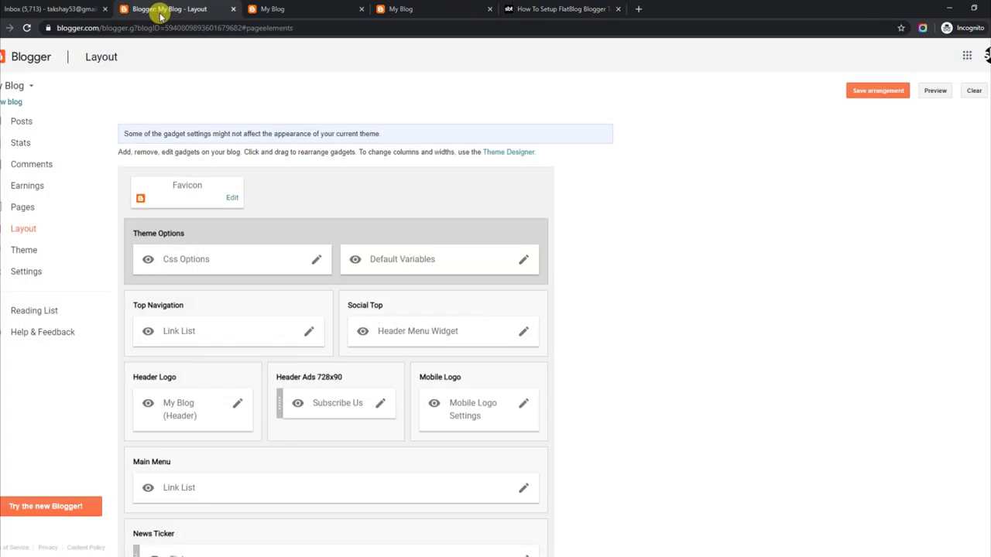
scroll(335, 340, "down", 10)
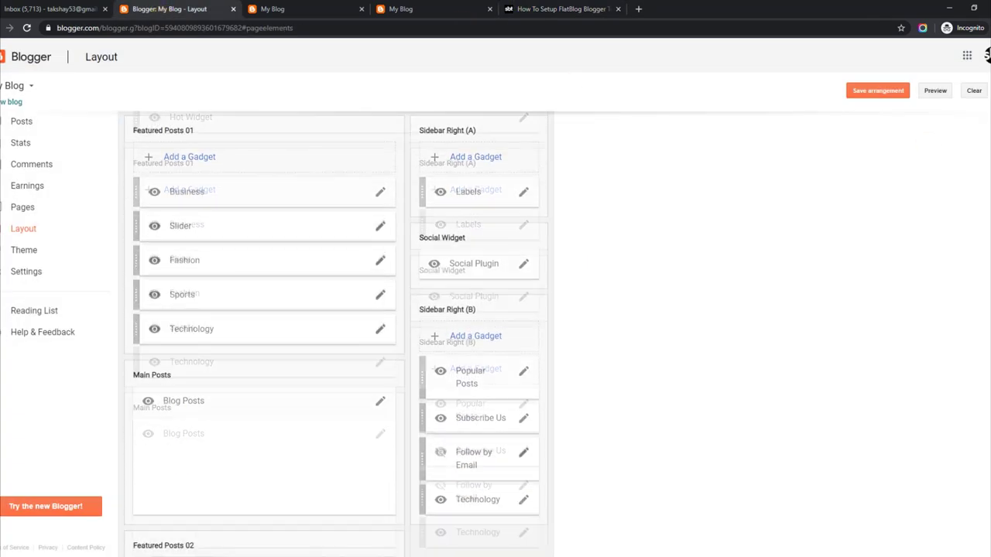
left_click(486, 252)
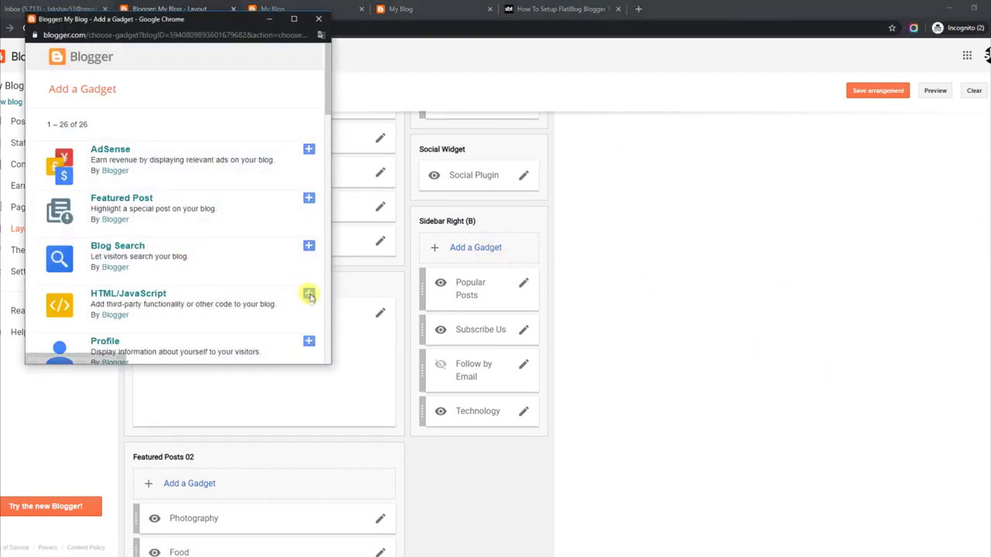
left_click(309, 294)
Step: Paste the Facebook Page Plugin code as the HTML/JavaScript gadget's content and save the gadget
left_click(115, 212)
right_click(117, 214)
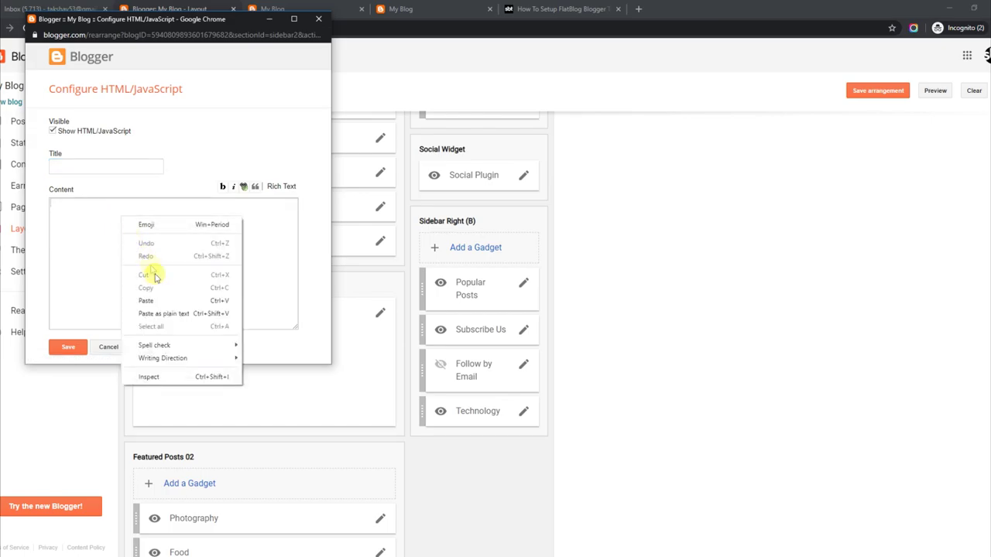
left_click(161, 298)
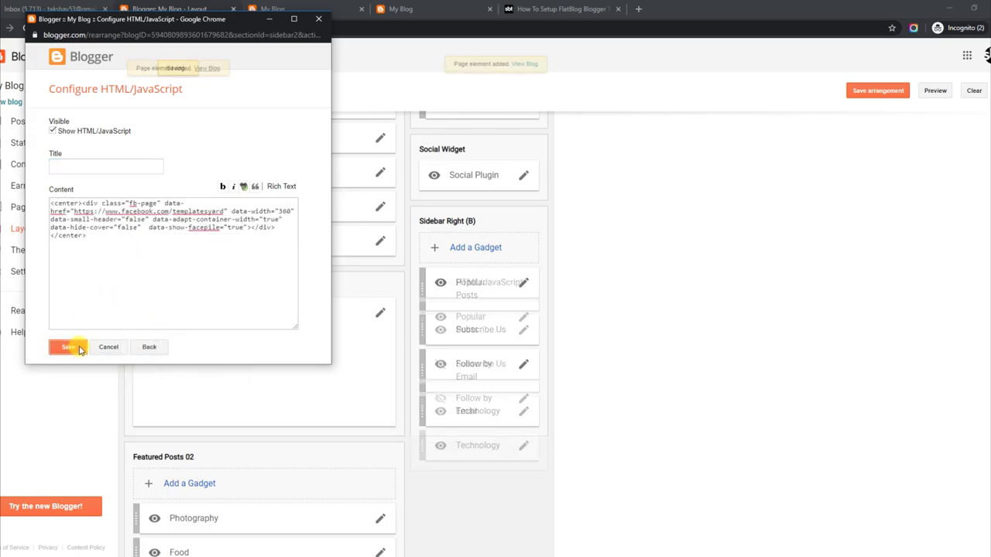
Step: Reload the live blog page and examine the sidebar for the Facebook page plugin
left_click(321, 6)
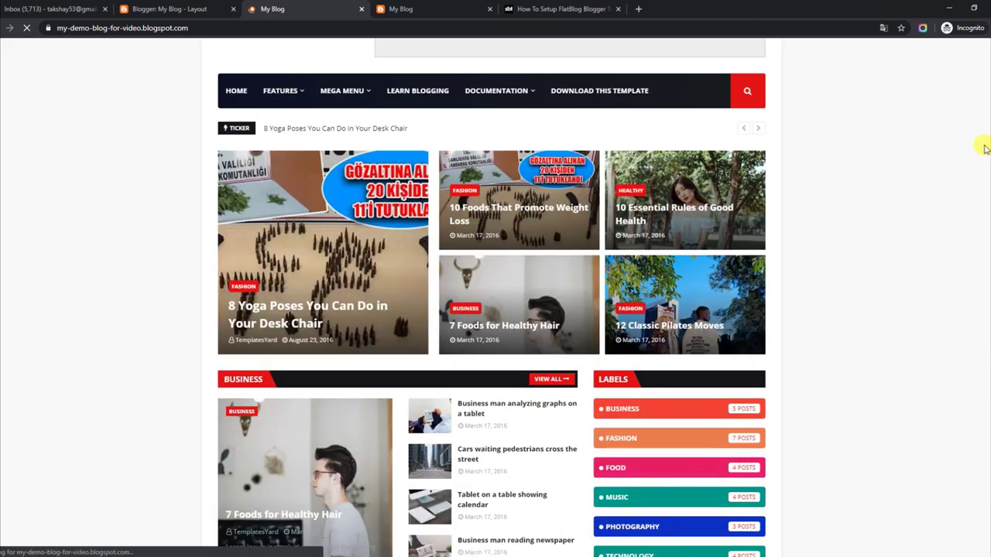
scroll(987, 150, "down", 5)
scroll(827, 243, "down", 1)
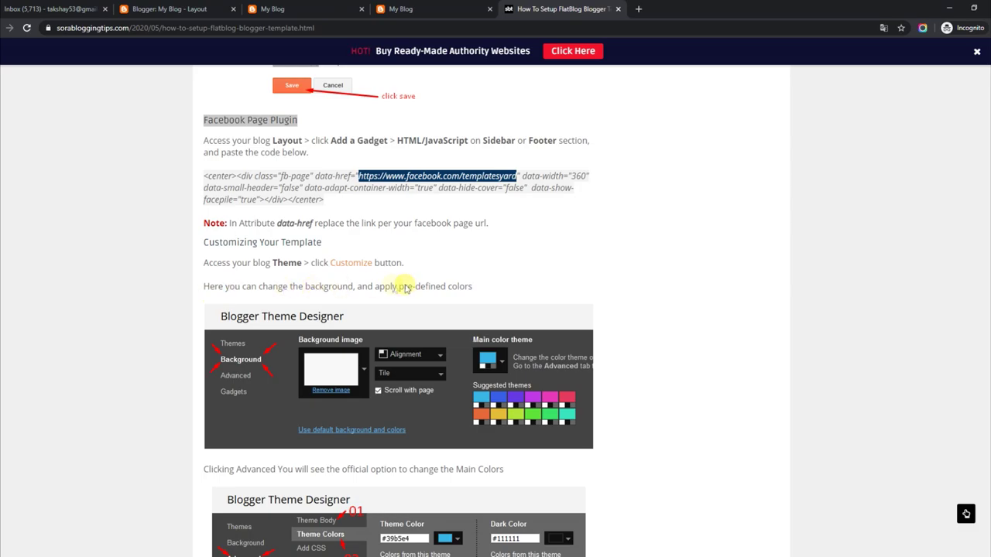
Step: Open the blog's theme for customizing in the Theme Designer and collapse the options area above the preview
left_click(292, 6)
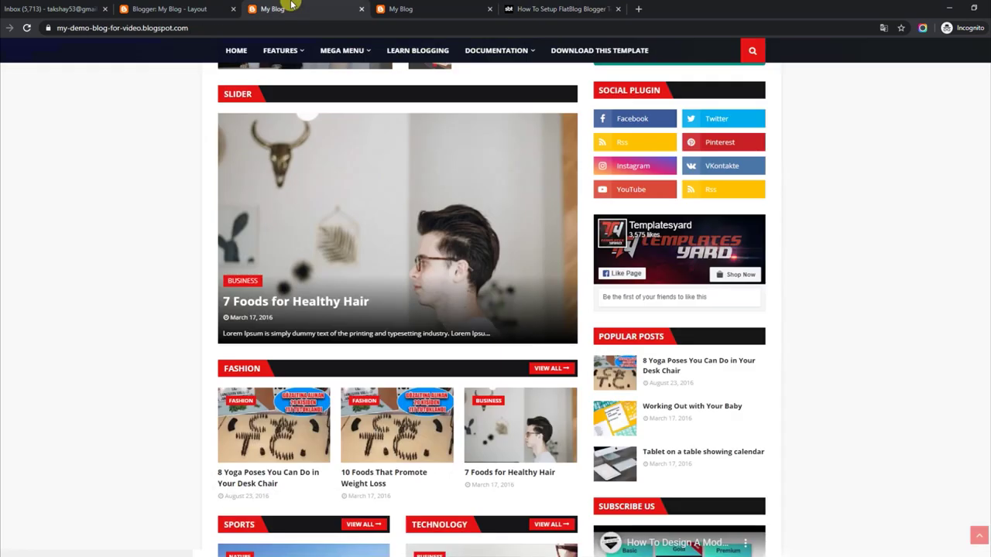
left_click(201, 6)
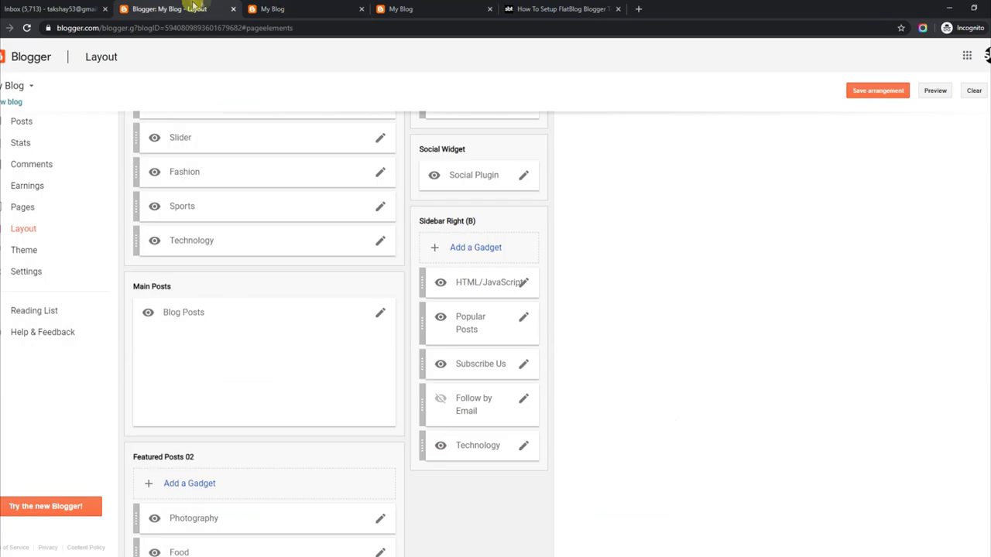
left_click(31, 253)
left_click(198, 332)
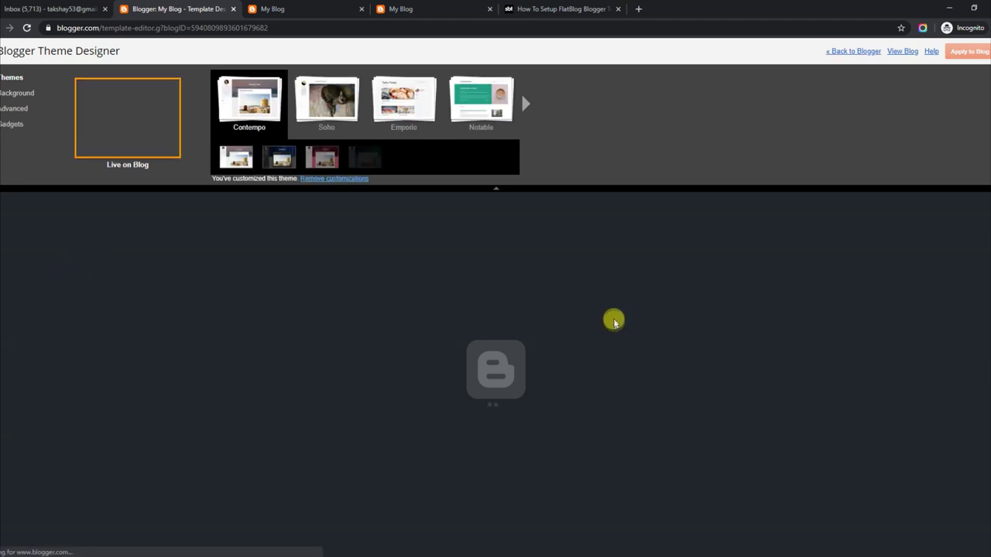
left_click(491, 190)
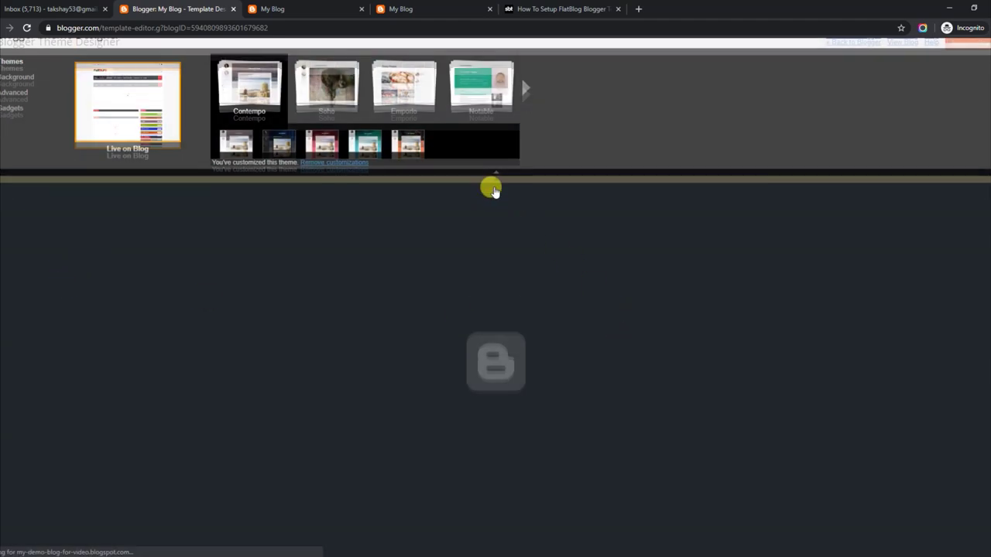